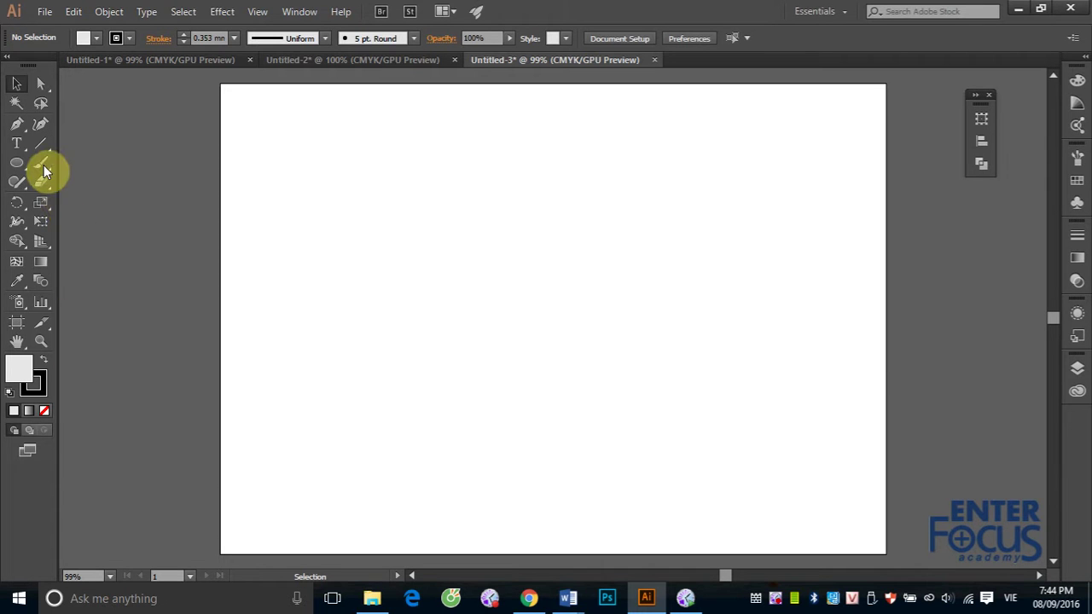
Step: Type the title 'Nhóm công cụ làm biến đổi đối tượng' near the artboard's top left
left_click(16, 144)
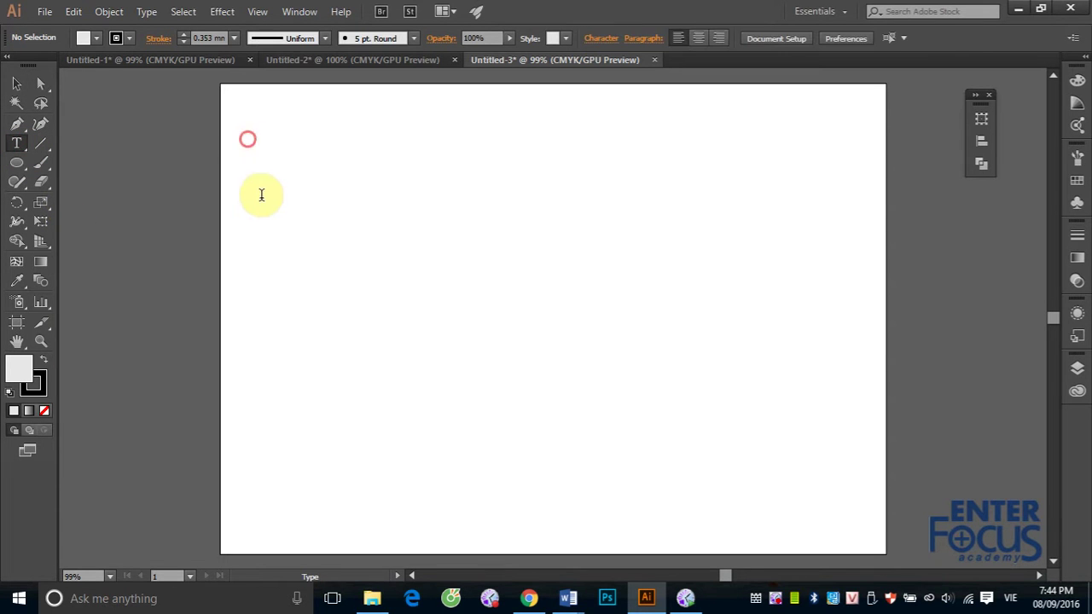
left_click(248, 139)
type("N")
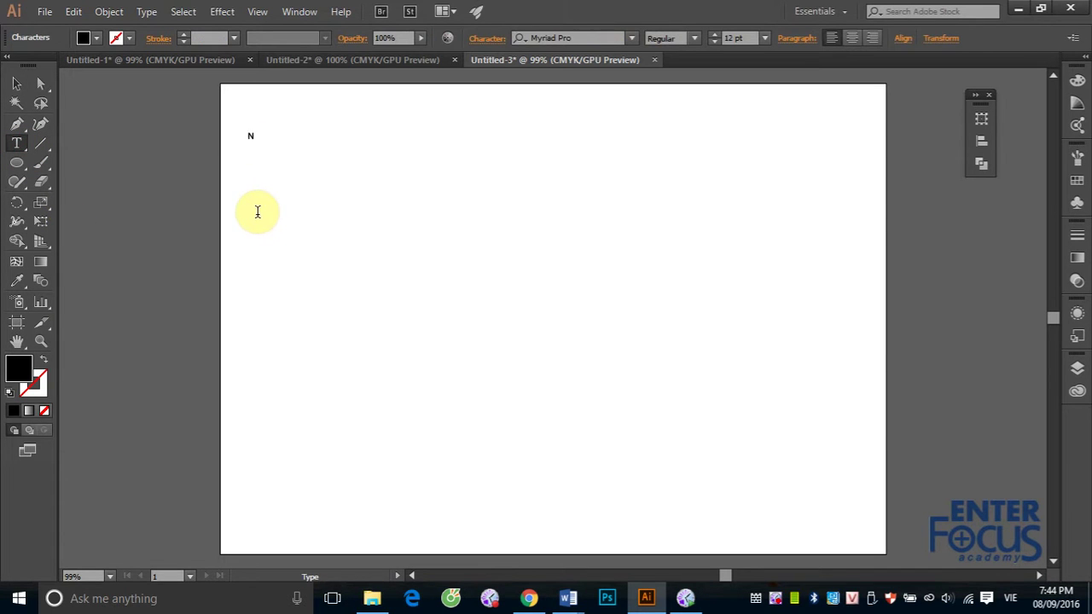
type("hóm công")
type(" cu")
type("àm")
type(" biến dd")
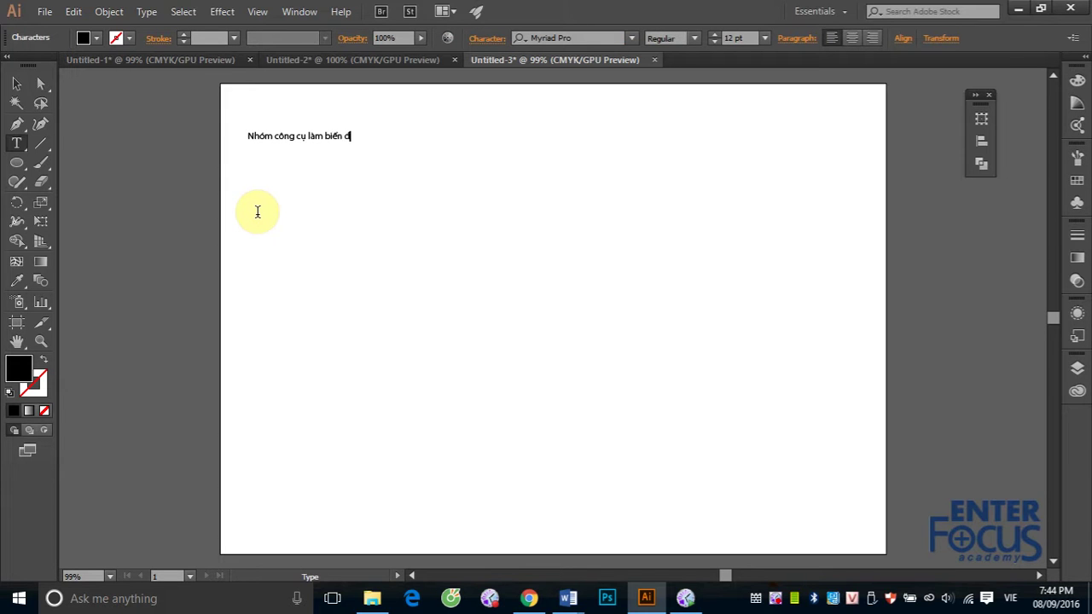
type("o")
type(" đối")
type("ơn")
type("g")
key("BackSpace")
key("BackSpace")
key("BackSpace")
type("ương")
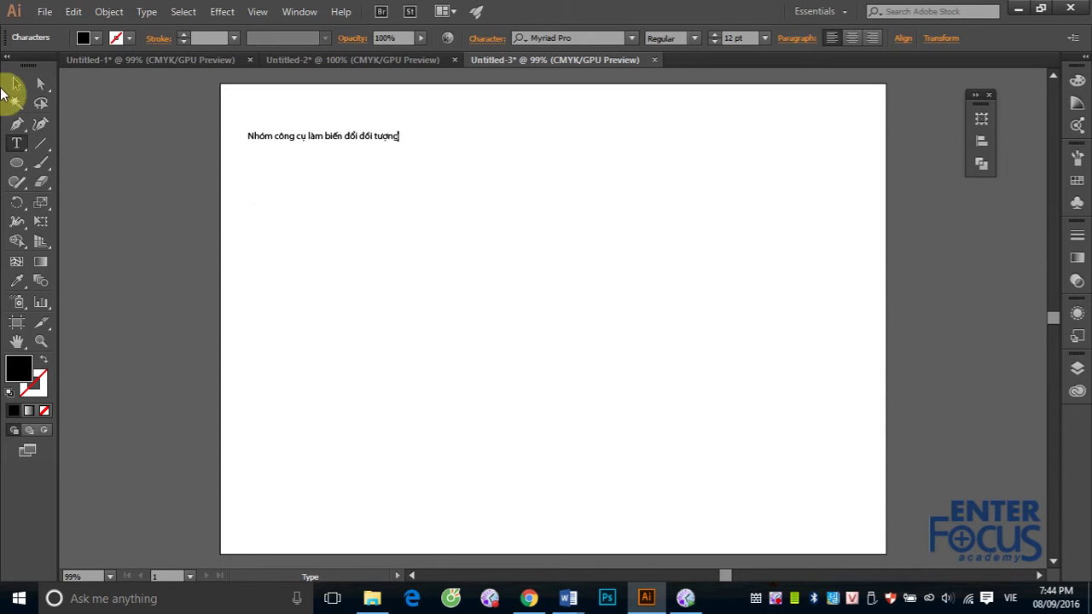
Step: Enlarge the title to about 32 pt and deselect it
left_click(16, 85)
left_click_drag(412, 149, 648, 244)
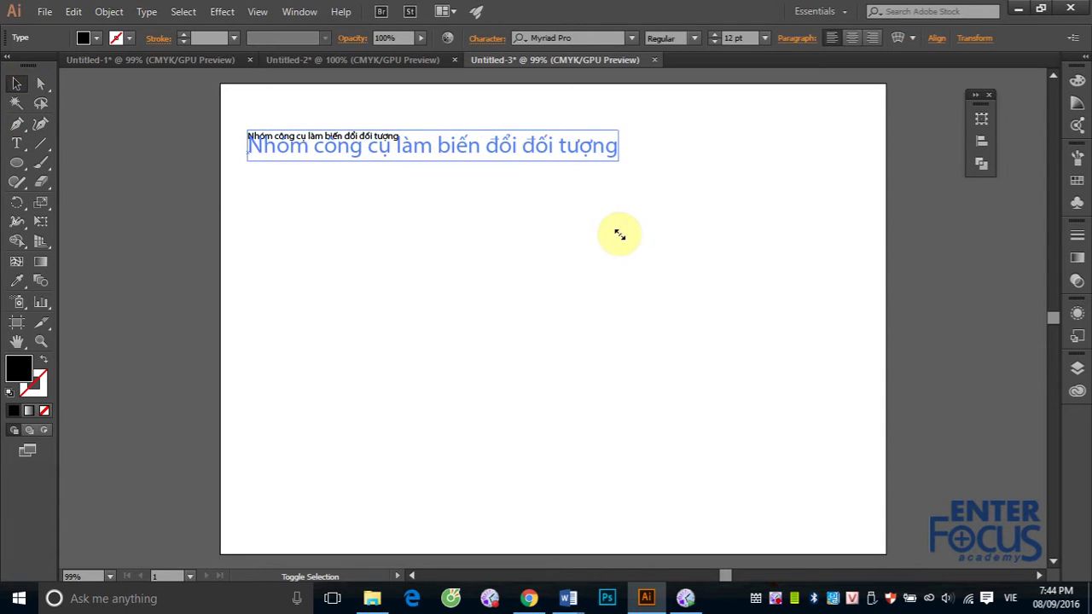
left_click(943, 254)
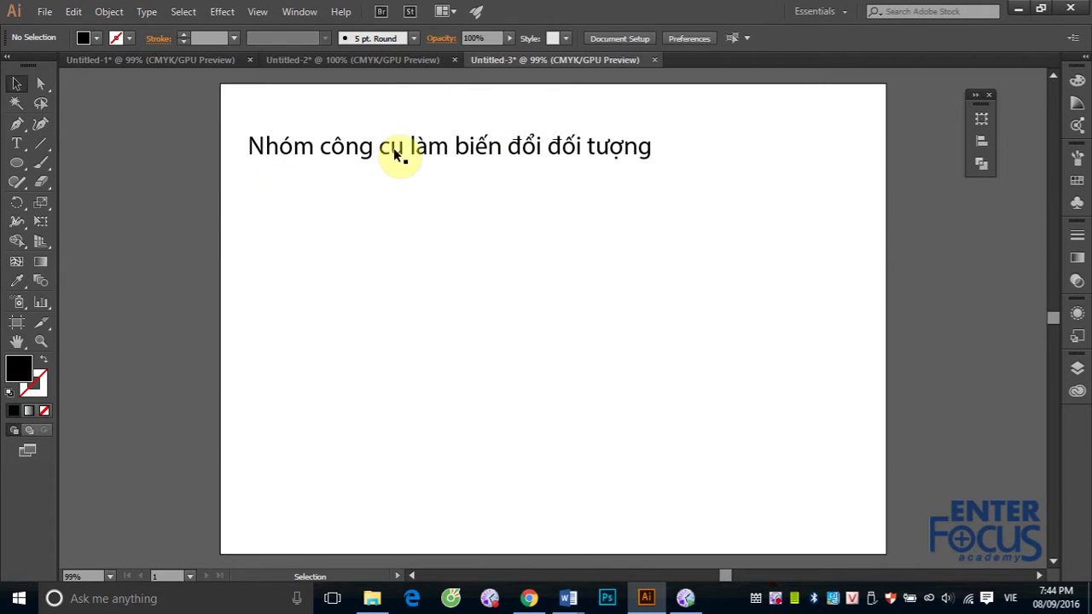
left_click(20, 227)
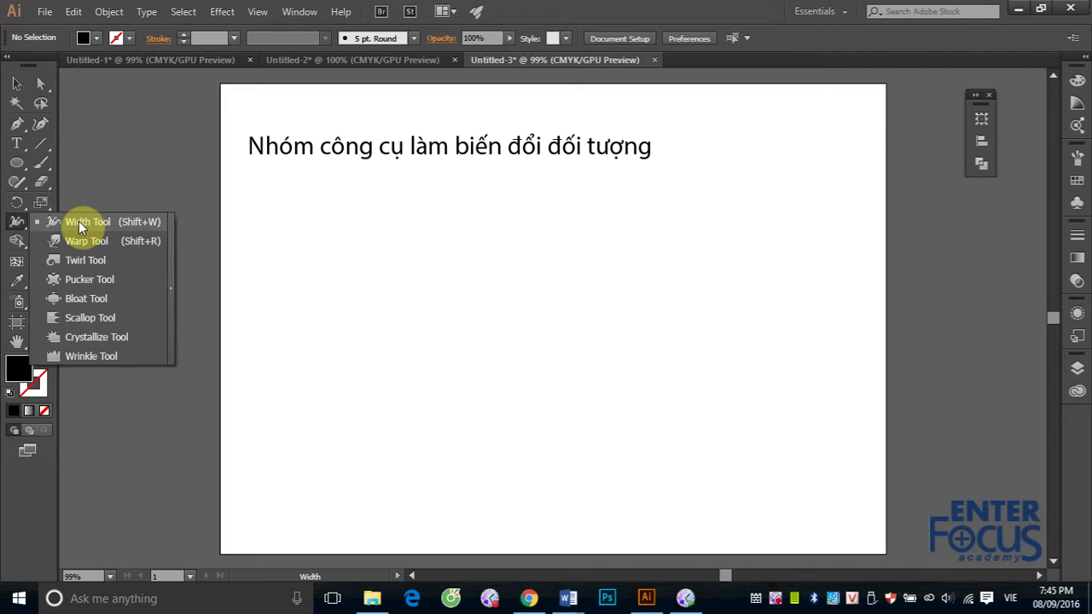
Step: Draw a roughly 264.6 × 248.5 pt ellipse below the title as an unfilled outline, then zoom to its top arc
left_click(17, 162)
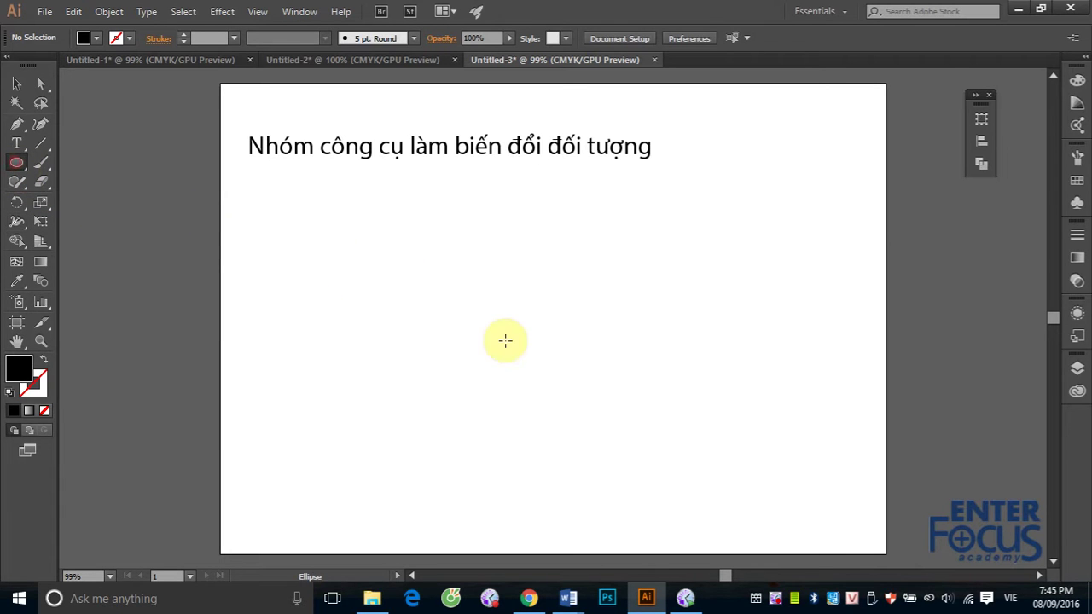
left_click_drag(330, 249, 541, 445)
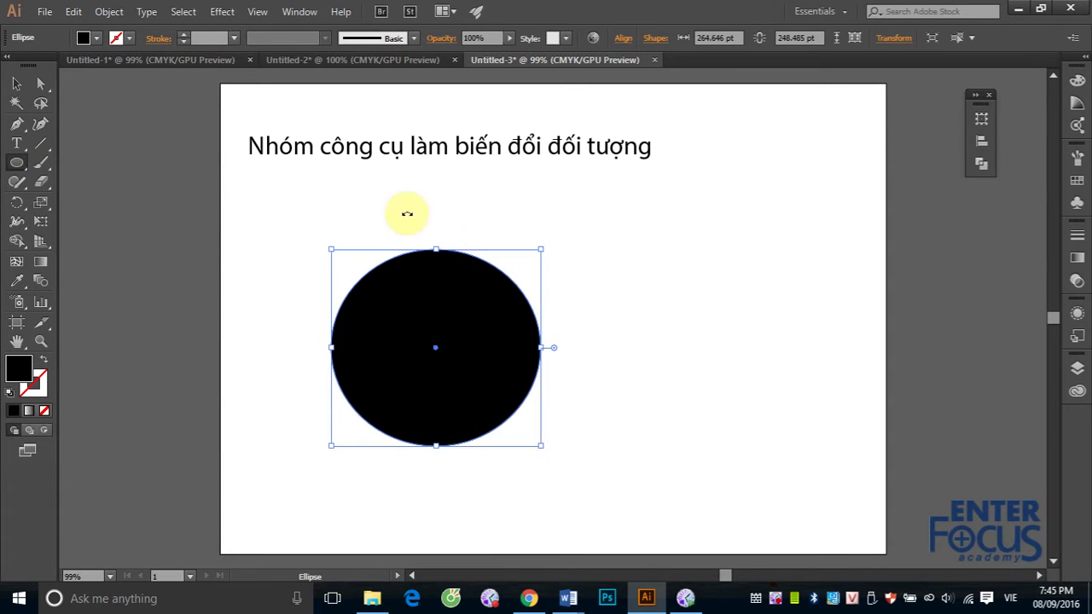
left_click(43, 360)
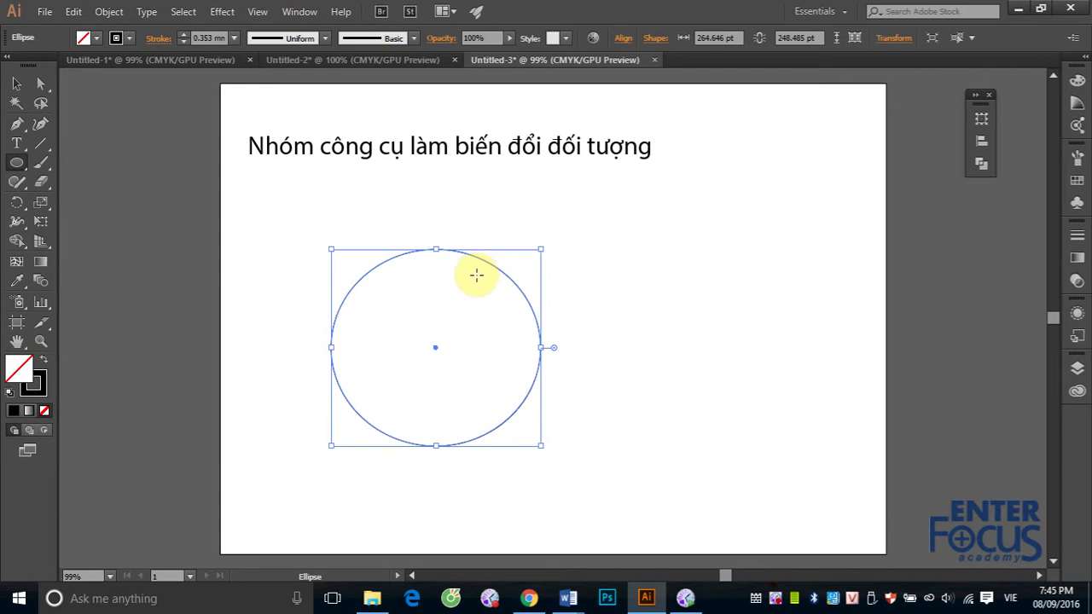
left_click_drag(352, 218, 520, 298)
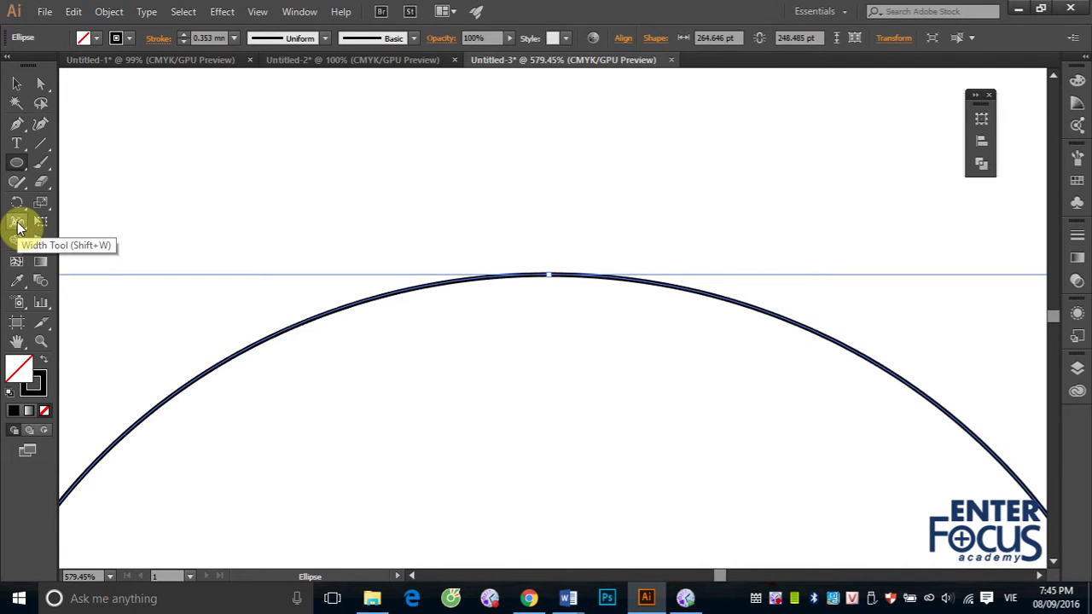
Step: Add a width point on the ellipse's arc, widening then narrowing the stroke to about 6.322 mm
left_click(18, 223)
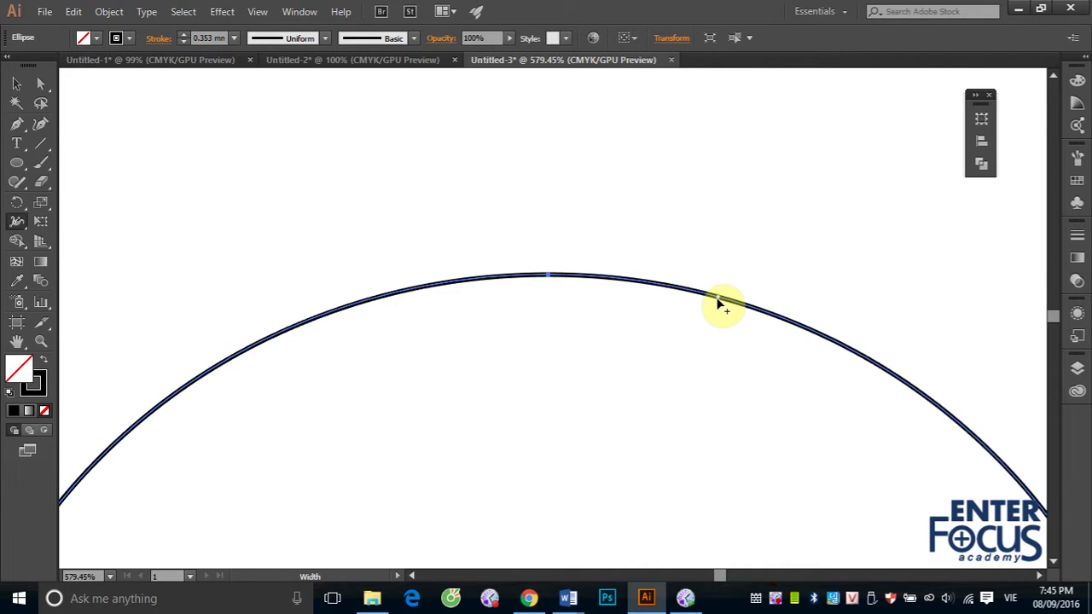
left_click_drag(717, 300, 710, 327)
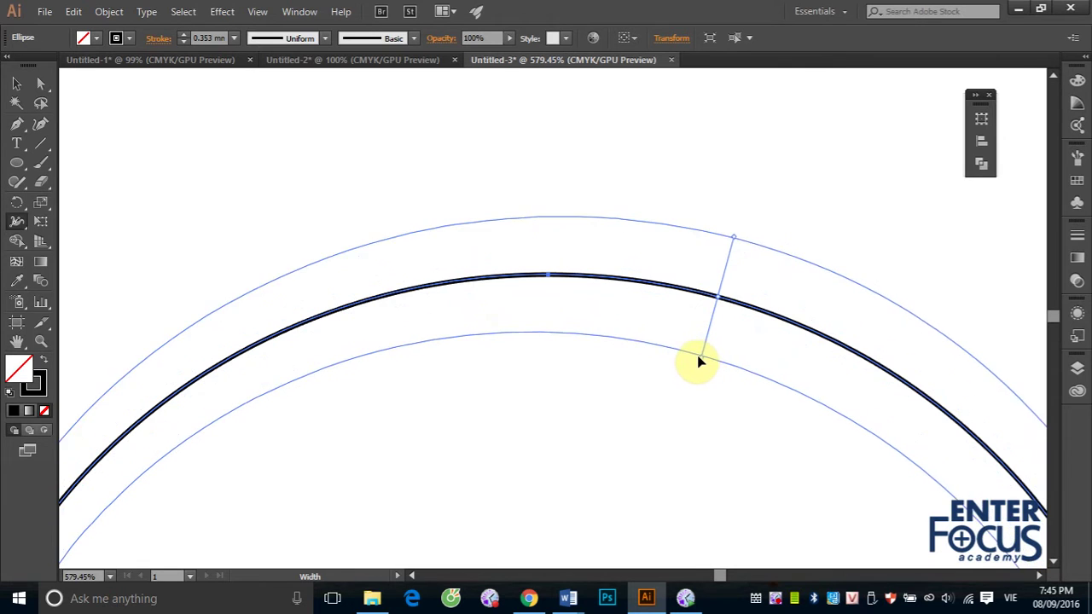
left_click_drag(712, 331, 697, 360)
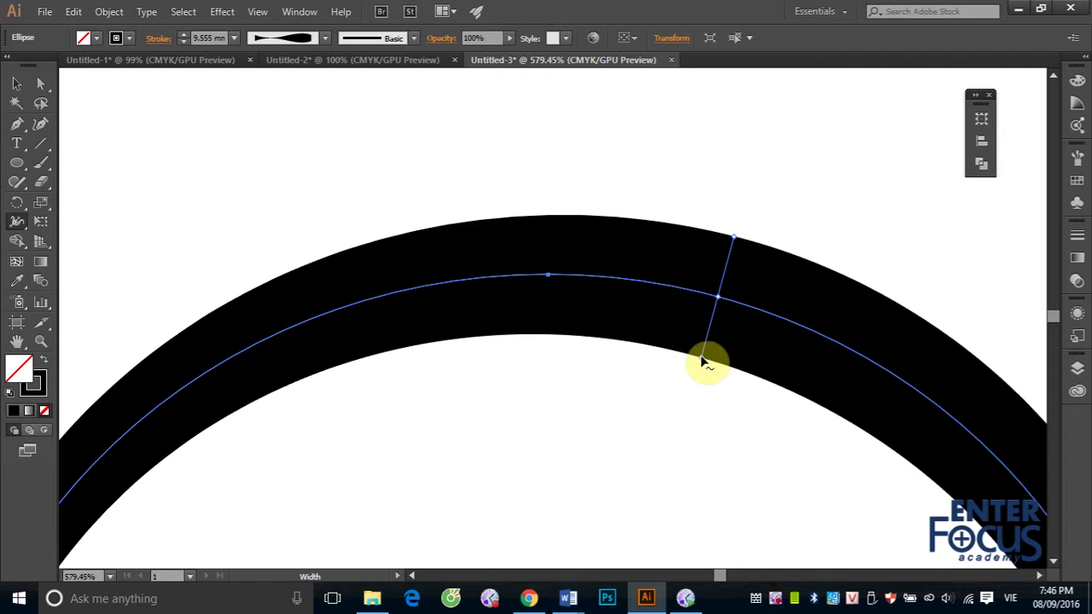
left_click(701, 356)
left_click_drag(701, 357, 713, 319)
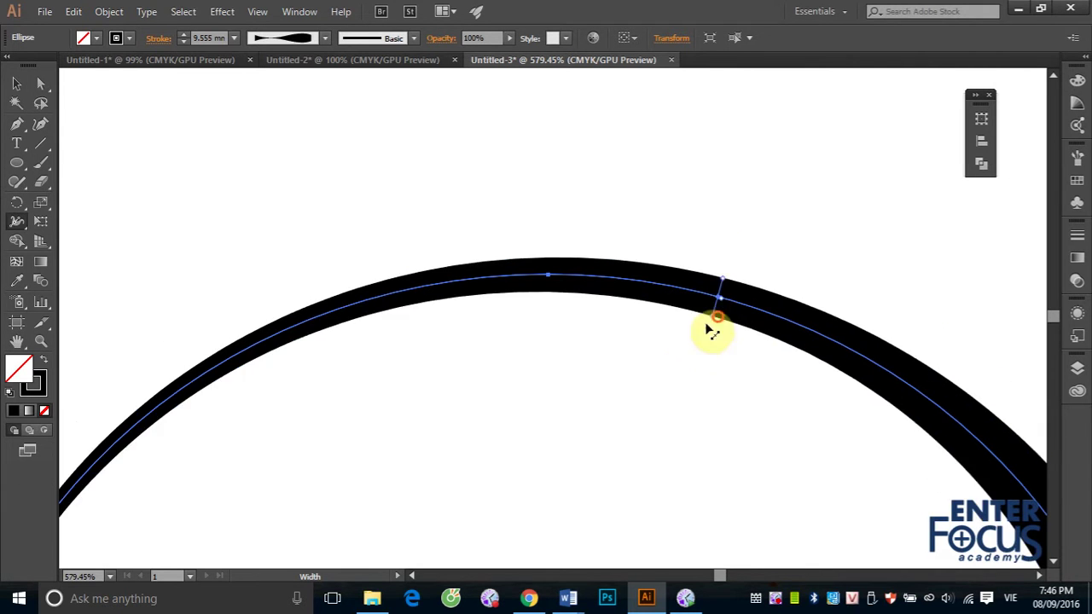
key("ctrl+minus")
key("ctrl+minus")
key("ctrl+minus")
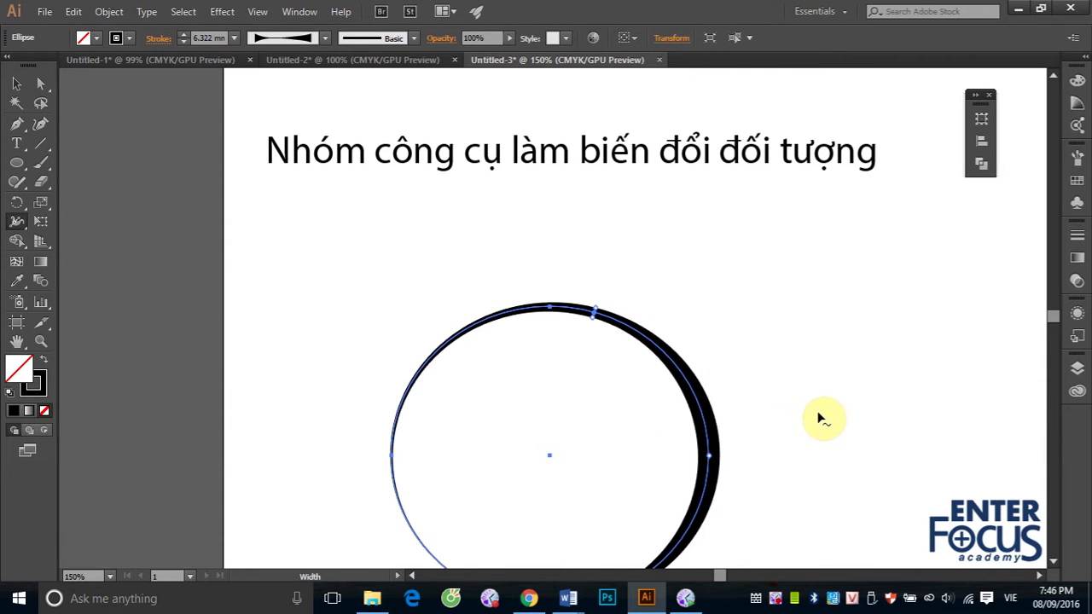
Step: Drag out width points on the circle's right side, swelling the stroke to about 57.546 maximum width
scroll(820, 419, "down", 1)
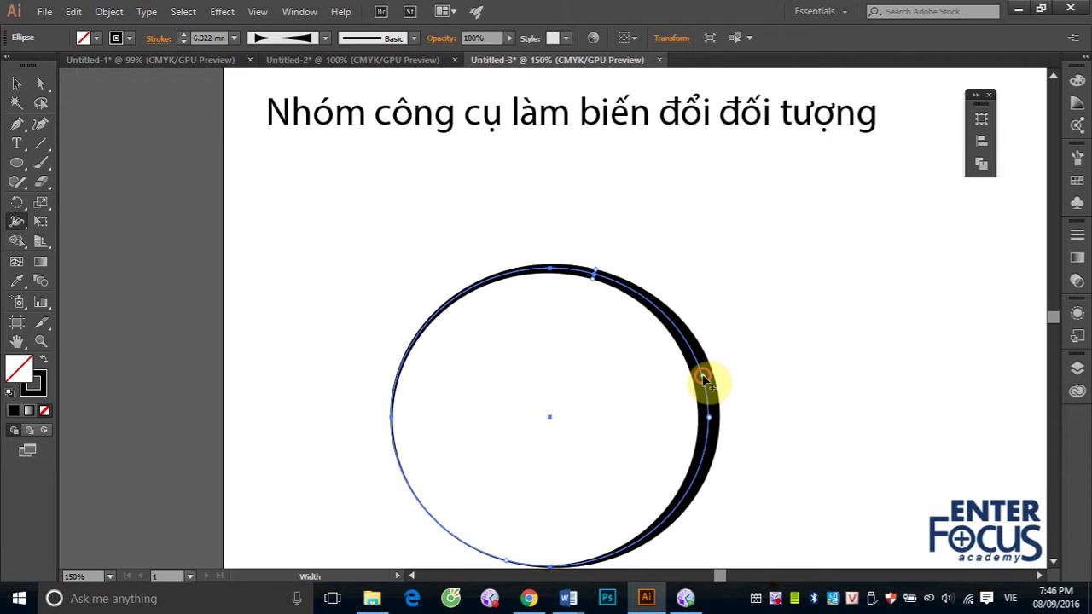
left_click_drag(705, 381, 738, 367)
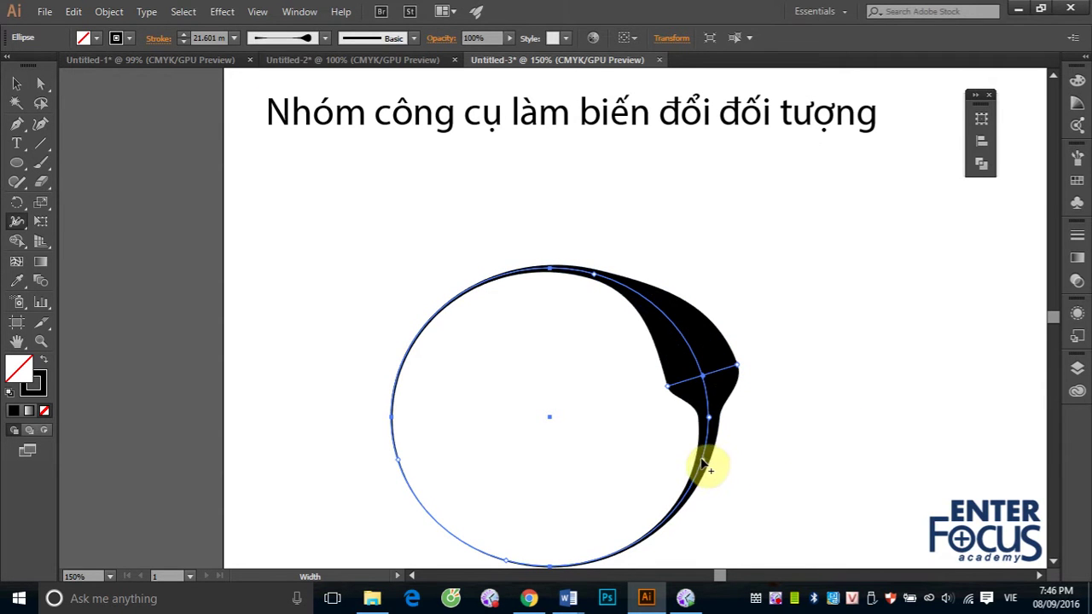
left_click_drag(707, 461, 722, 465)
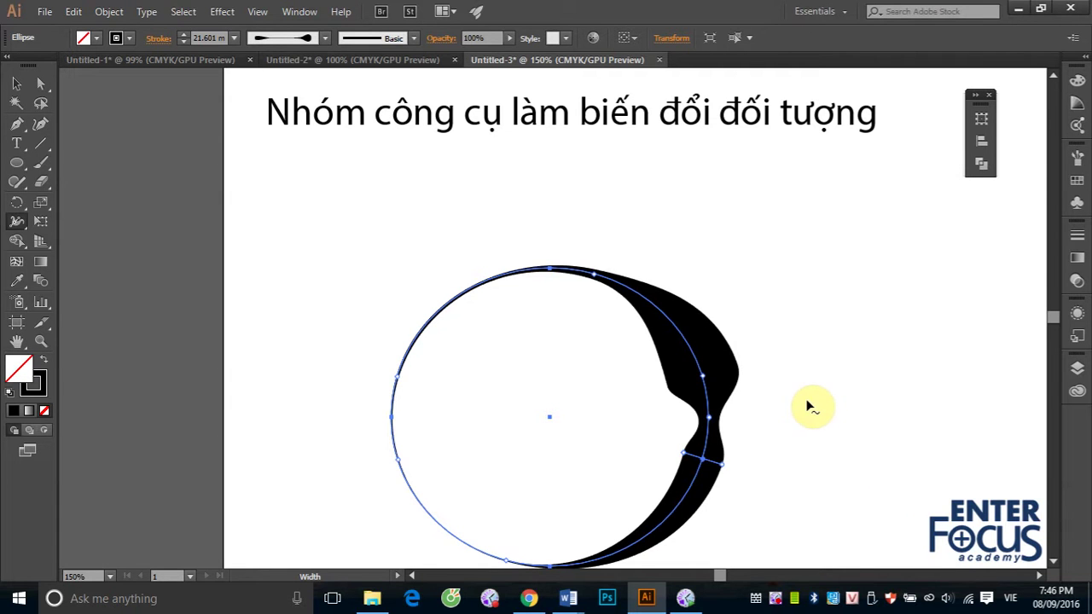
mouse_move(712, 378)
left_mouse_down()
mouse_move(646, 303)
mouse_move(707, 395)
mouse_move(639, 316)
mouse_move(649, 301)
mouse_move(655, 328)
mouse_move(701, 297)
mouse_move(590, 371)
mouse_move(645, 341)
mouse_move(596, 384)
left_mouse_up()
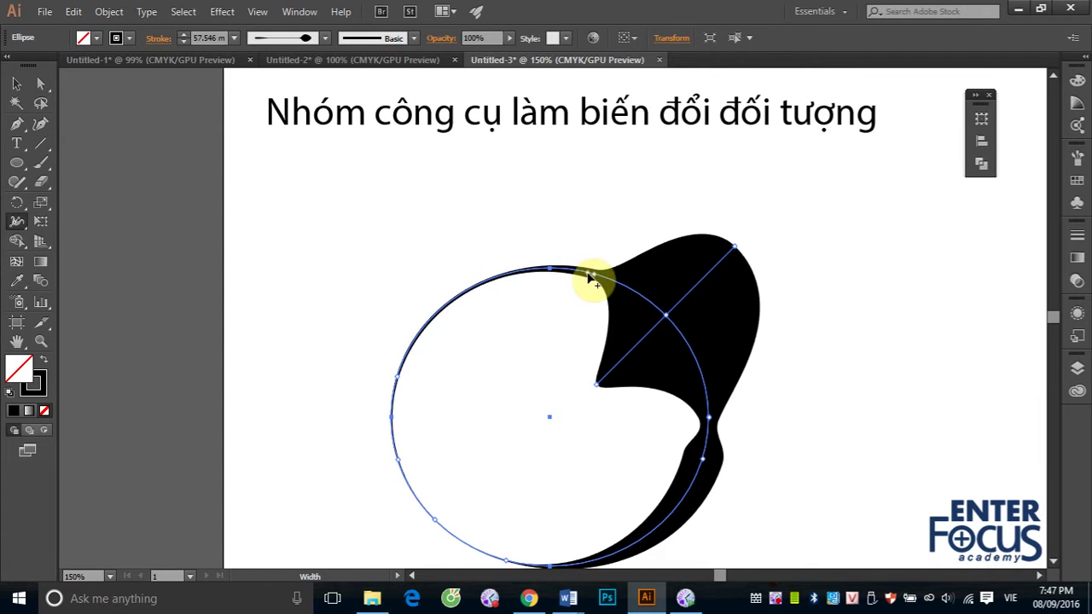
Step: Slide the upper width point toward the top-left and narrow the bulge to about 23.987 mm
left_click_drag(597, 280, 450, 300)
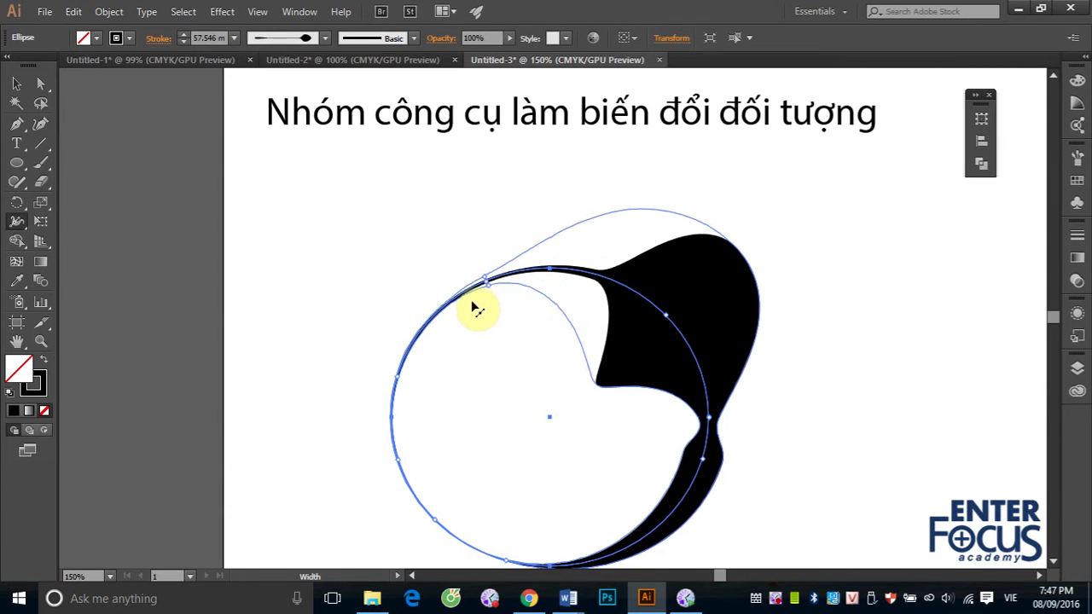
left_click_drag(451, 300, 467, 297)
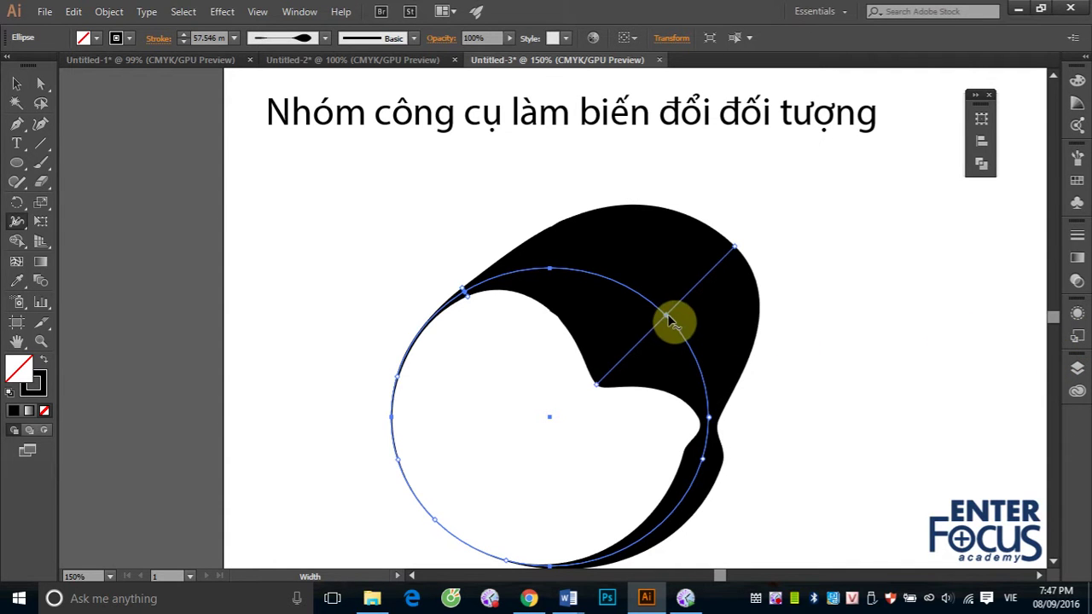
left_click_drag(667, 319, 607, 380)
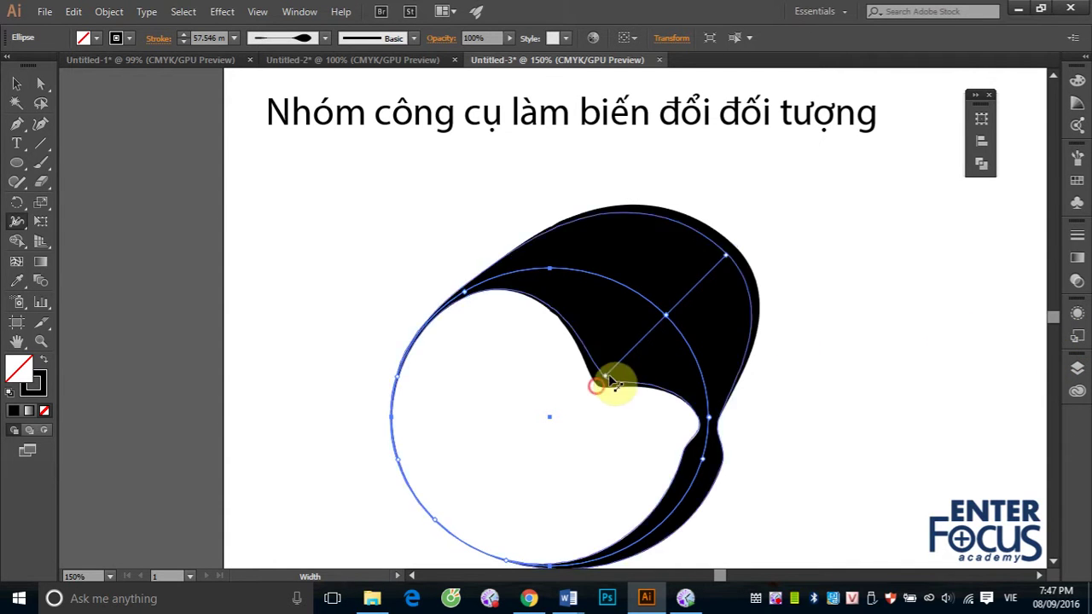
left_click_drag(611, 381, 636, 343)
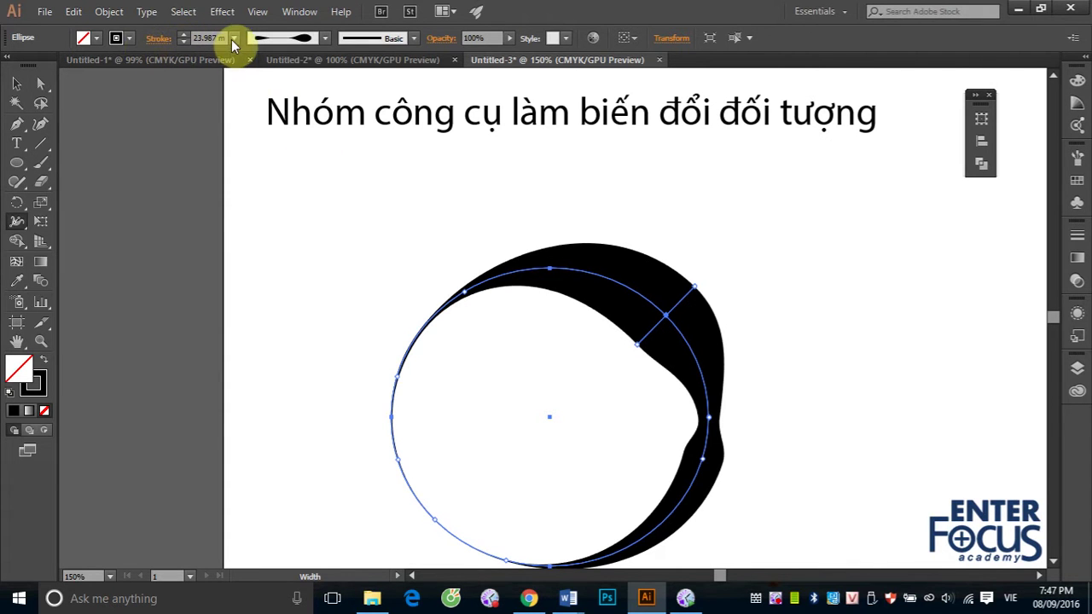
Step: Set the stroke weight to 0.35 mm and bulge the stroke over the circle's top like a wave
left_click(233, 39)
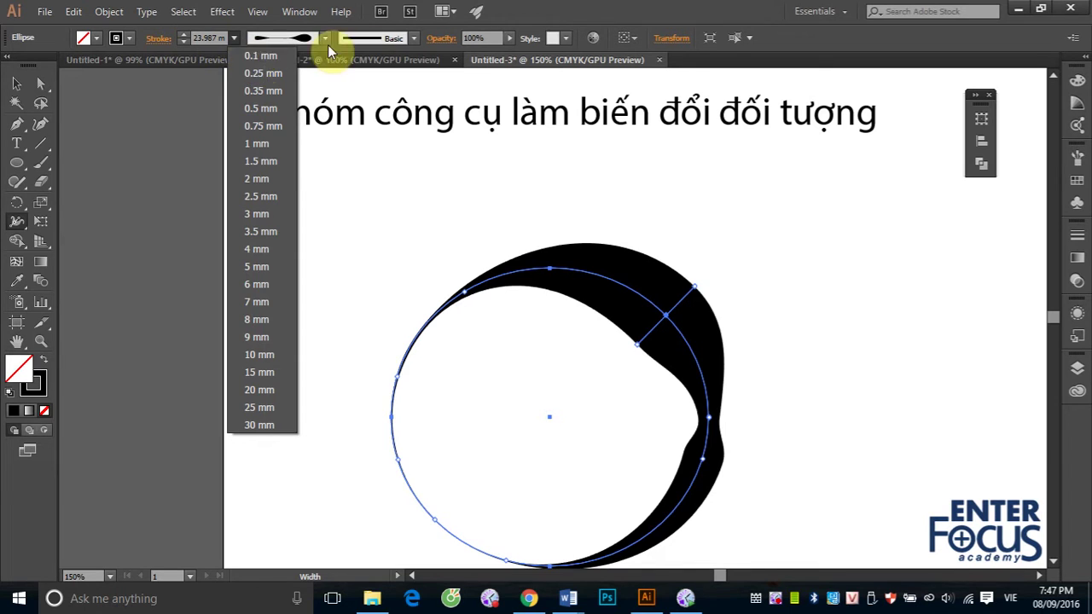
left_click(258, 56)
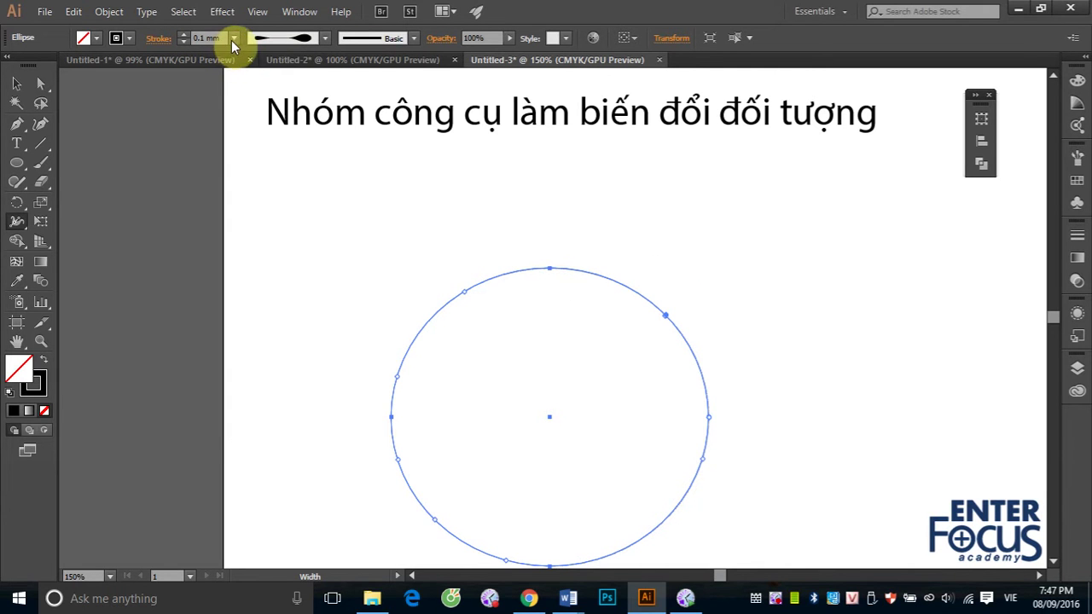
left_click(232, 38)
left_click(248, 92)
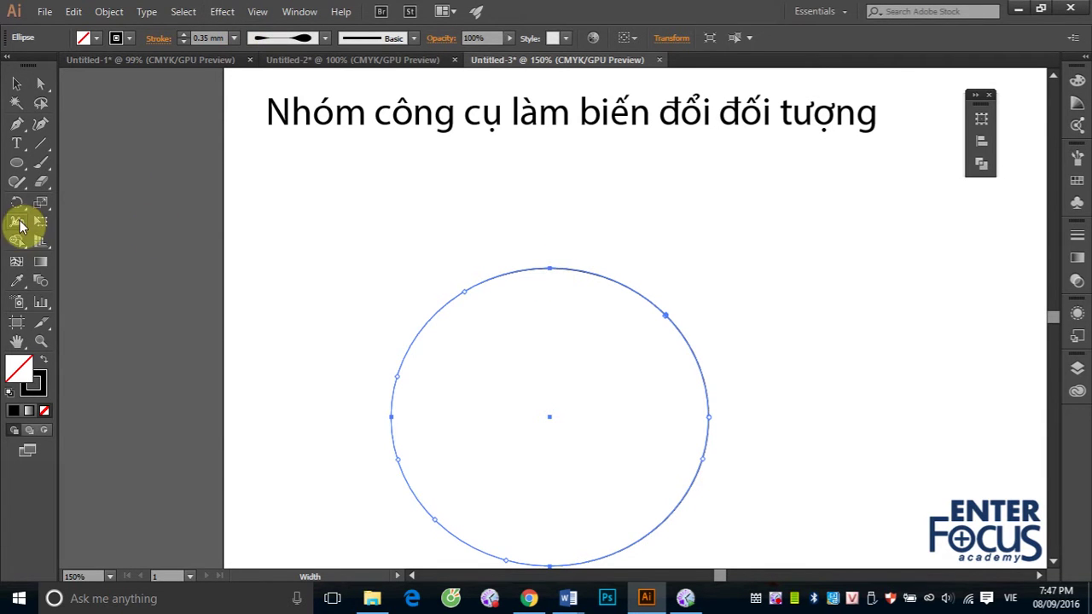
left_click_drag(617, 282, 642, 252)
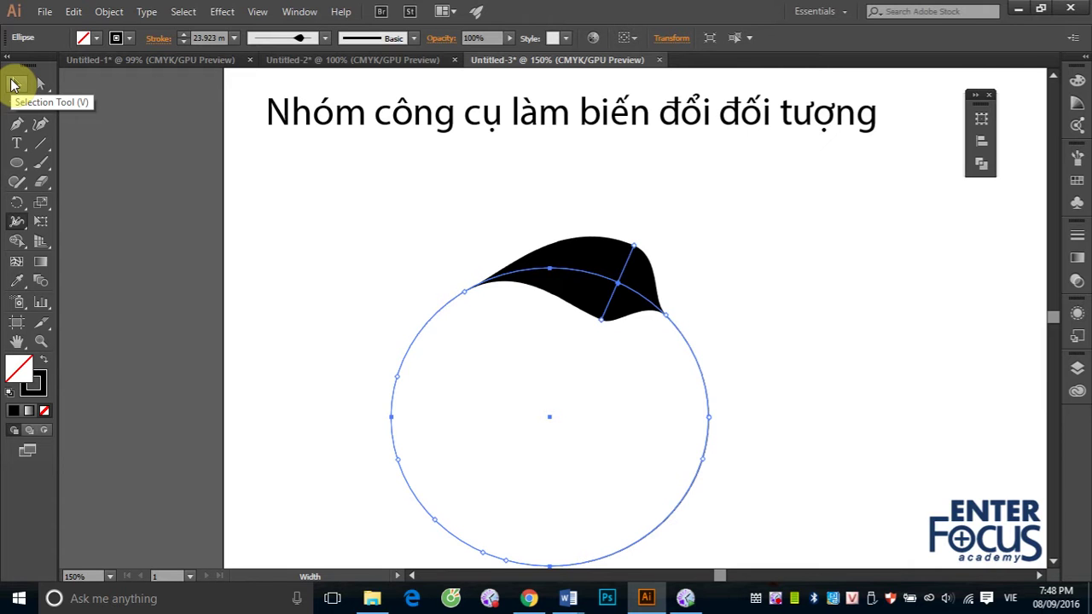
left_click(13, 85)
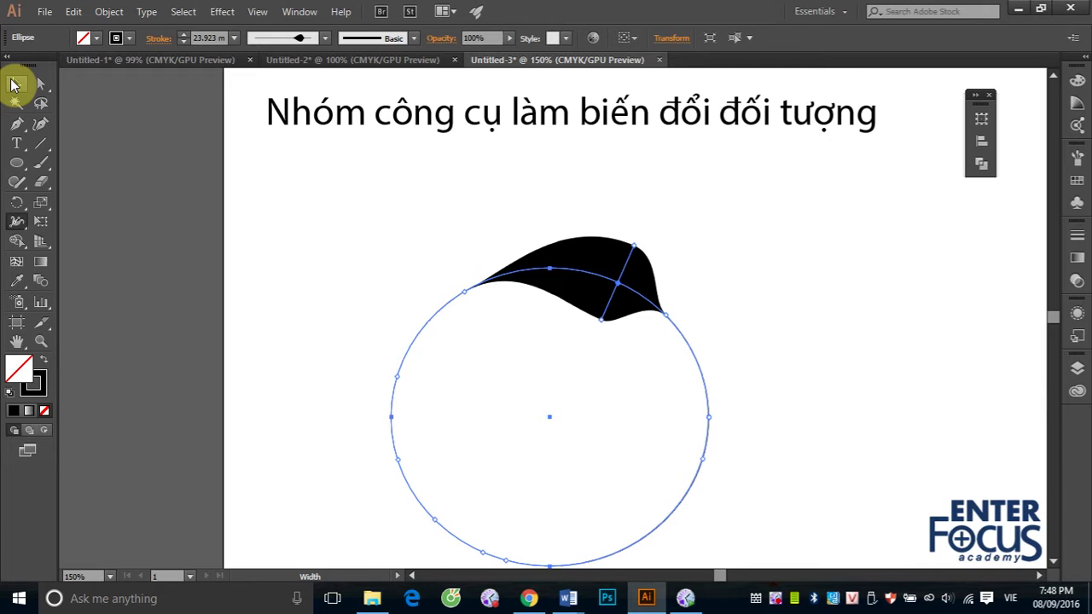
Step: Delete the old circle with the widened outline
left_click(12, 84)
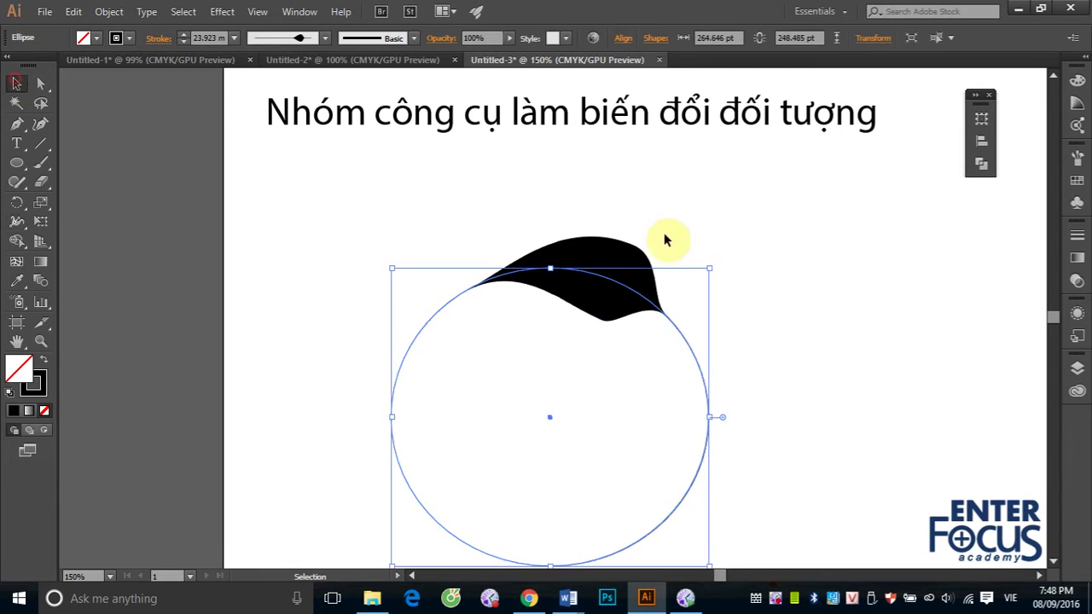
left_click(810, 260)
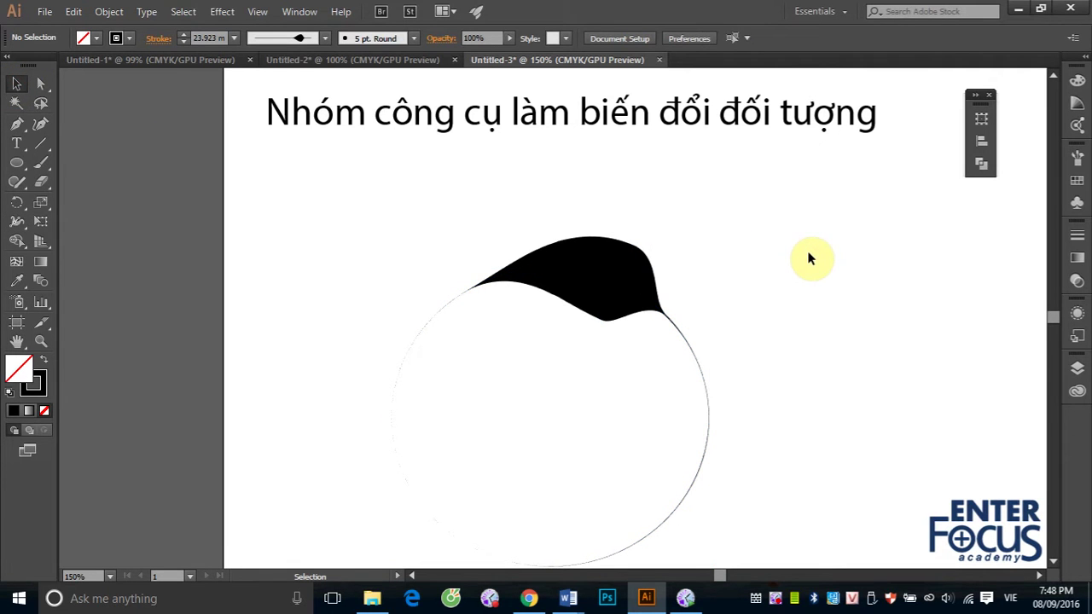
left_click(620, 295)
key("Delete")
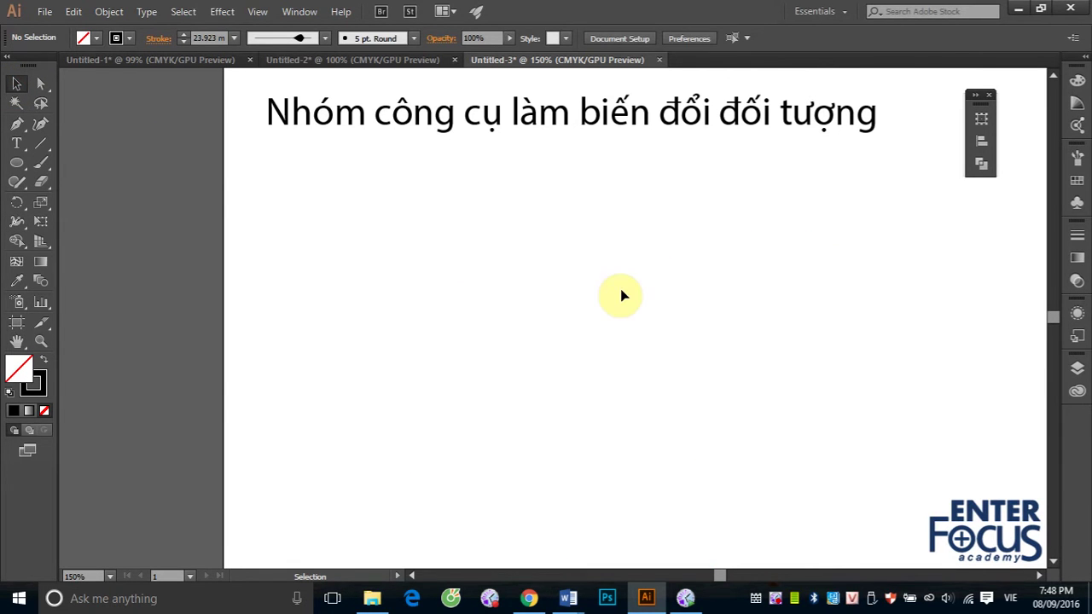
Step: Draw a new circle about 173.5 × 171.6 pt, filled solid black with no stroke
left_click(16, 162)
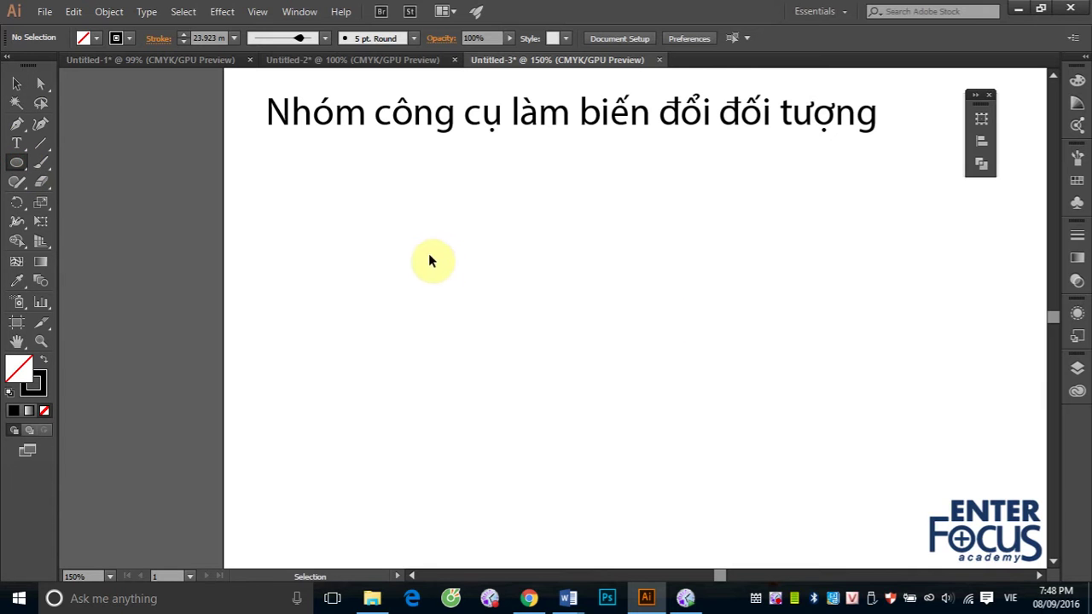
left_click_drag(359, 262, 504, 406)
left_click(16, 83)
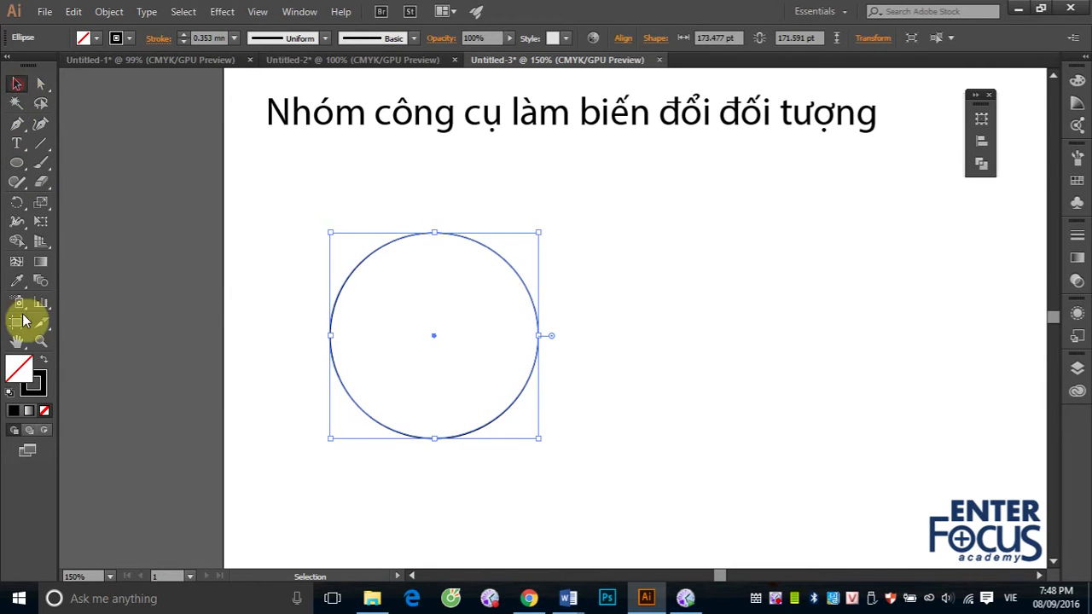
left_click(41, 361)
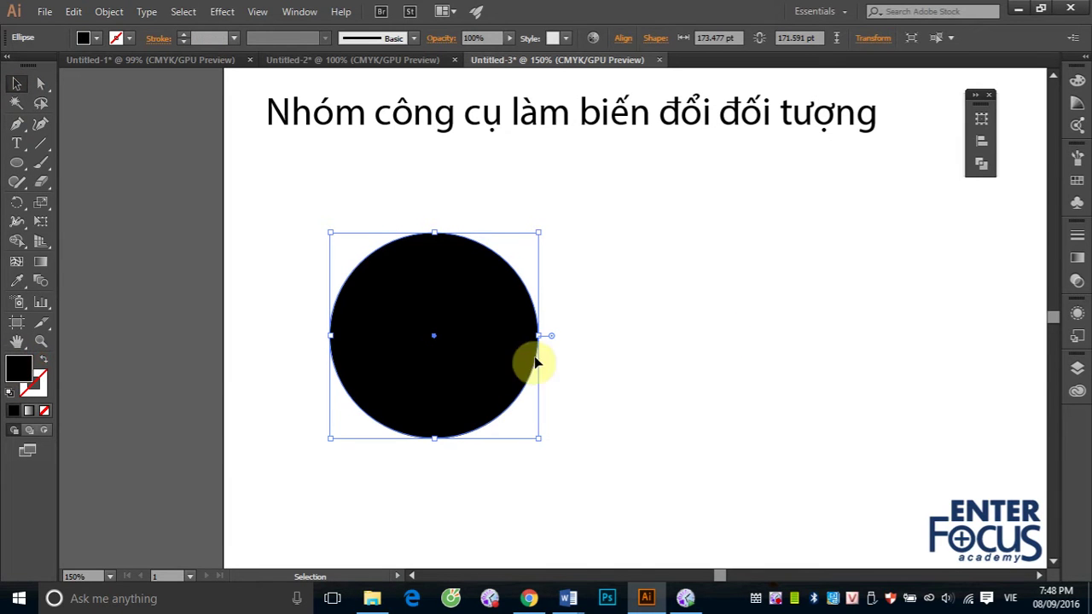
left_click(597, 269)
left_click(478, 281)
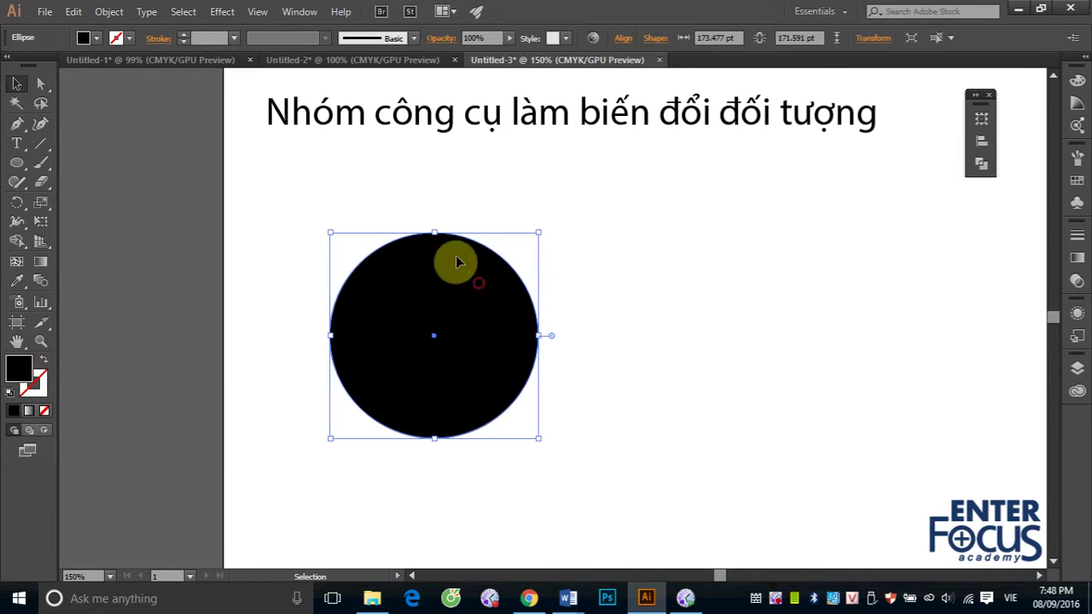
left_click_drag(23, 228, 85, 245)
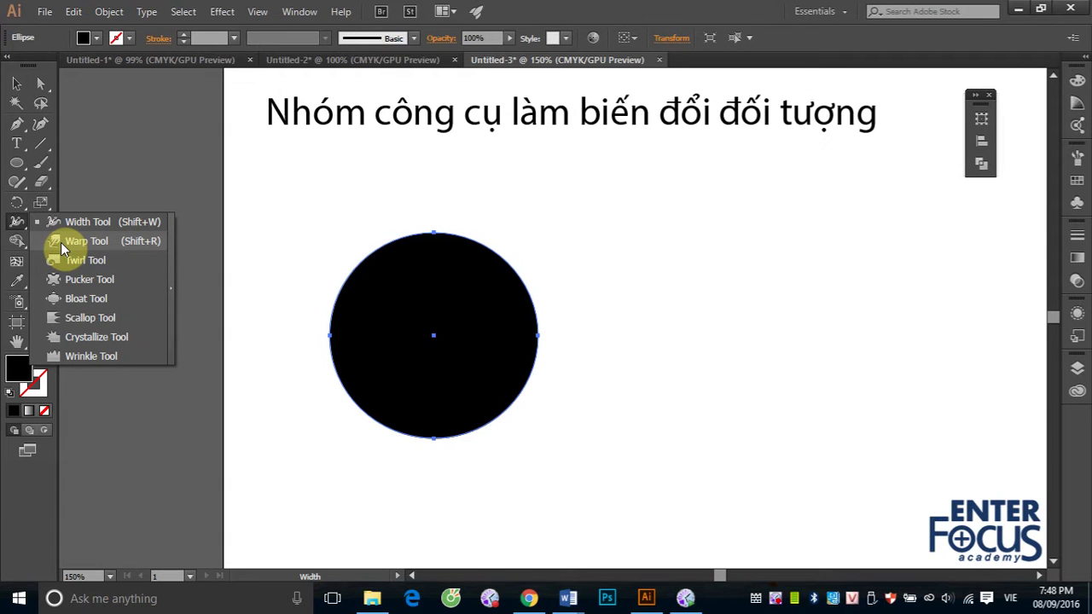
Step: Pick the Warp Tool from the Width tool flyout
left_click(61, 243)
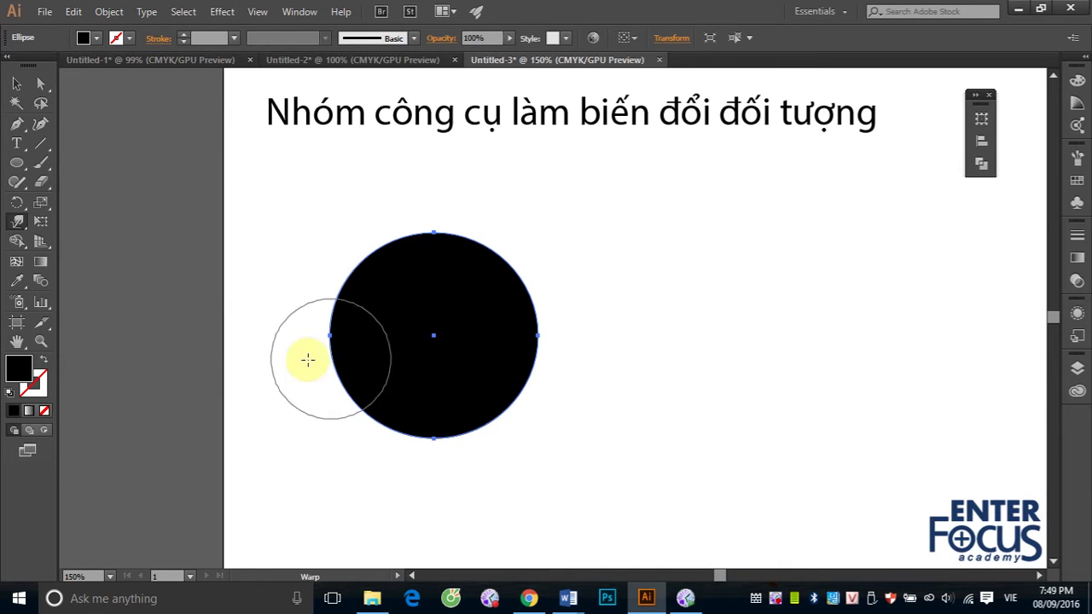
Step: Warp a long protrusion out of the circle's right side and pull lobes down below
left_click_drag(427, 337, 582, 290)
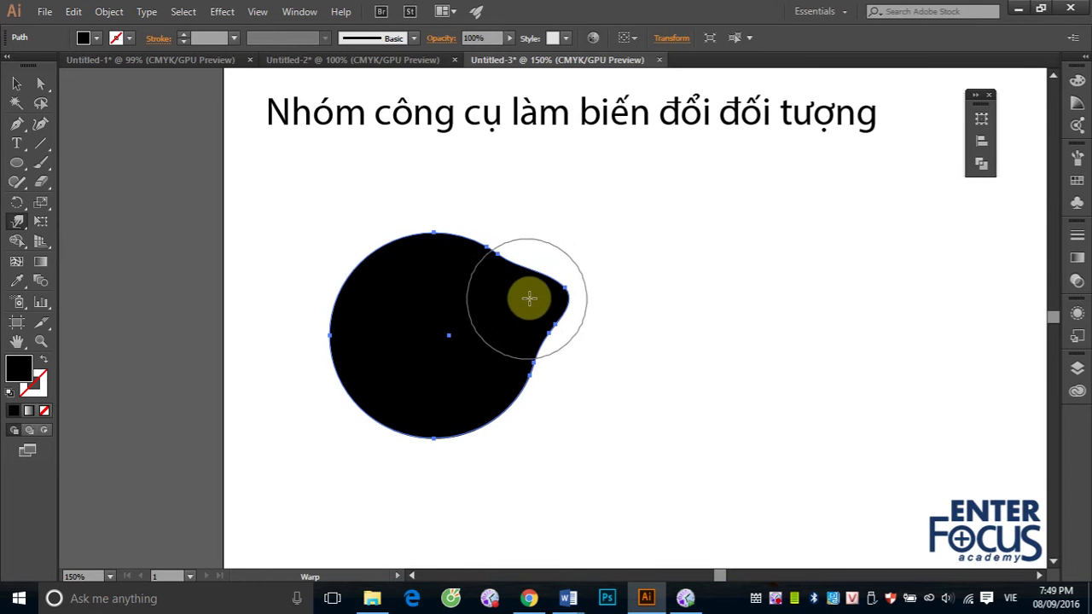
left_click_drag(536, 298, 713, 291)
left_click_drag(557, 295, 722, 317)
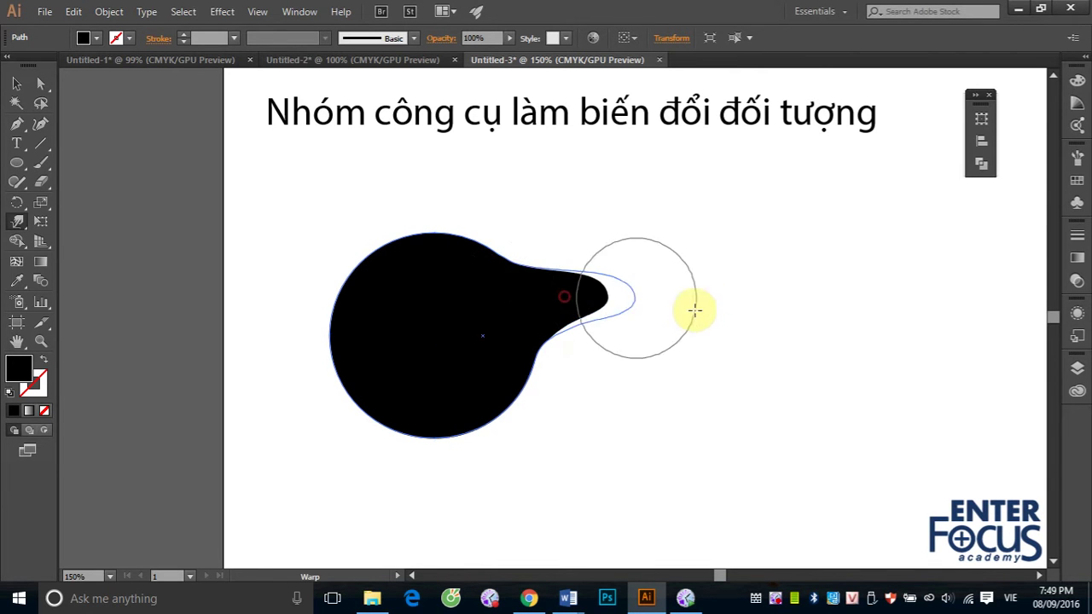
left_click_drag(539, 319, 701, 434)
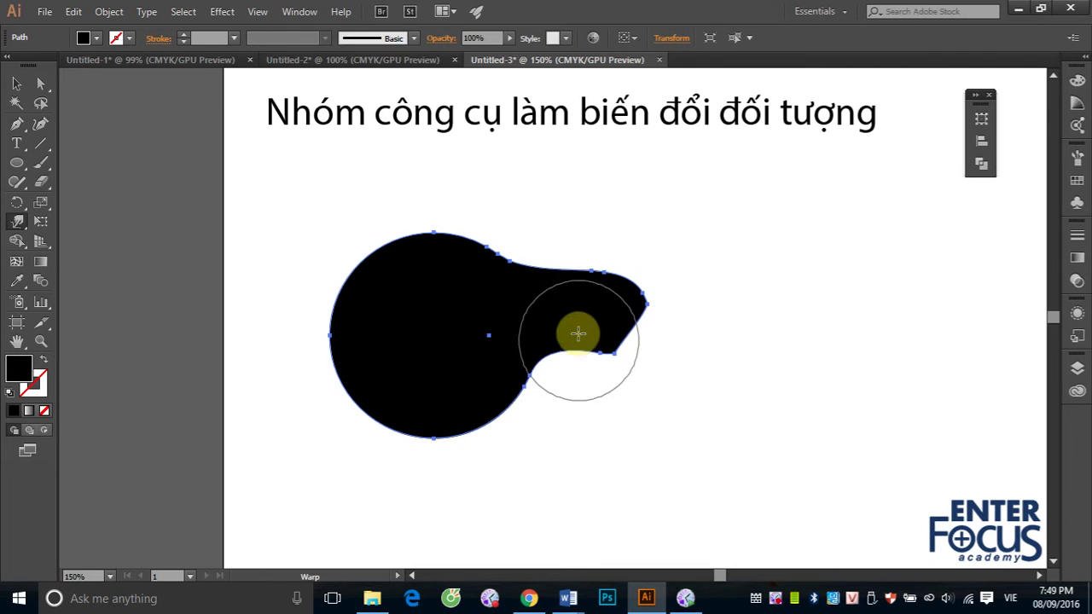
left_click_drag(577, 329, 607, 464)
mouse_move(508, 353)
left_mouse_down()
mouse_move(555, 463)
mouse_move(517, 432)
mouse_move(566, 463)
left_mouse_up()
mouse_move(589, 495)
left_mouse_down()
mouse_move(597, 348)
mouse_move(629, 336)
left_mouse_up()
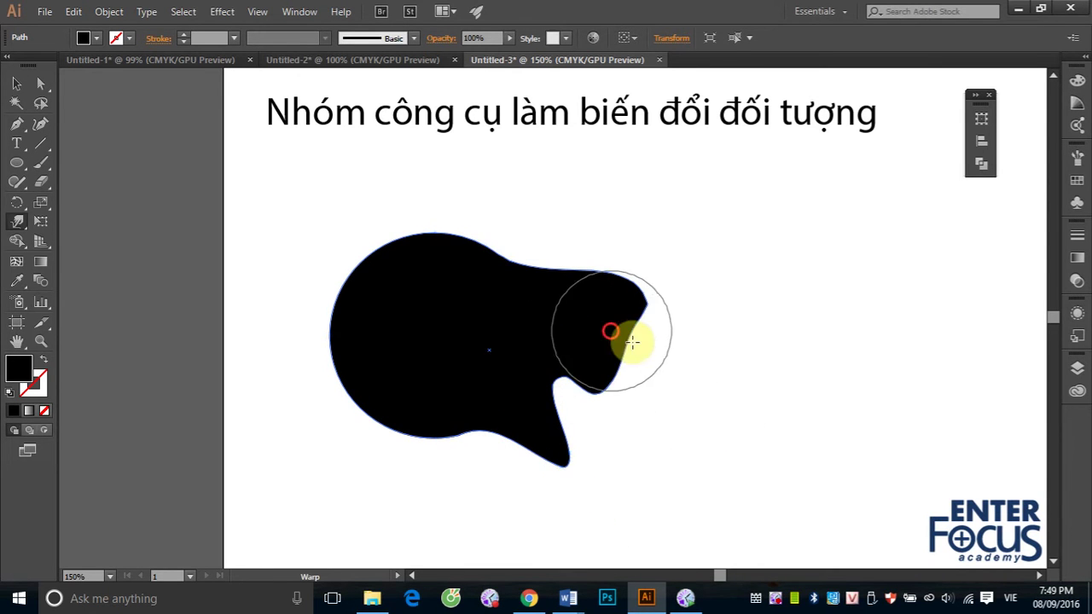
Step: Push a rounded bulge out on the right and raise a peak at the top
mouse_move(720, 370)
left_mouse_down()
mouse_move(627, 365)
mouse_move(646, 276)
mouse_move(622, 304)
mouse_move(772, 247)
left_mouse_up()
left_click_drag(646, 293, 792, 224)
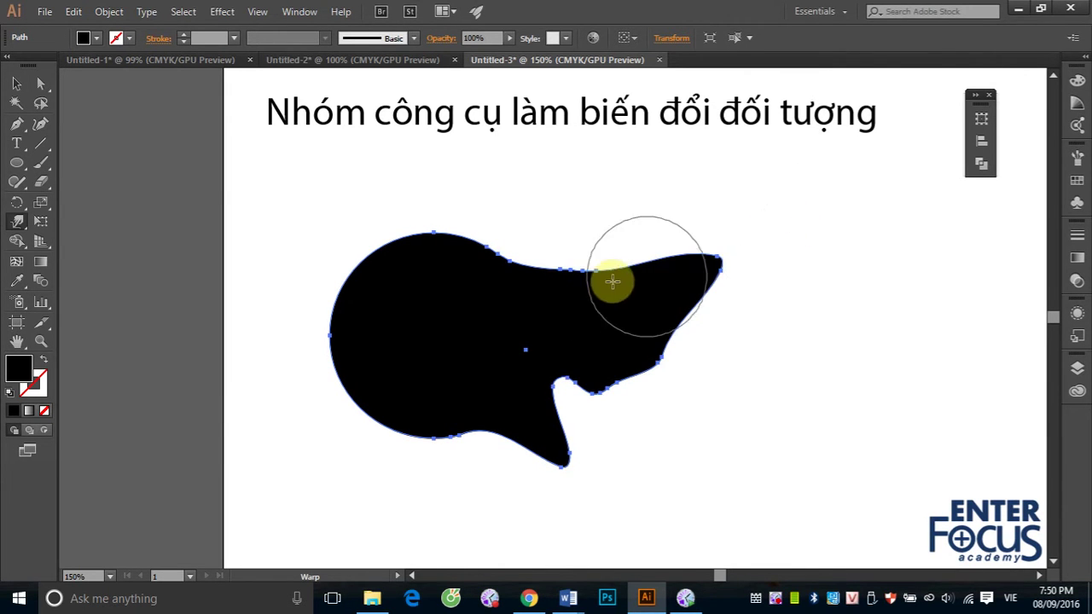
left_click_drag(602, 287, 568, 164)
left_click_drag(568, 285, 561, 219)
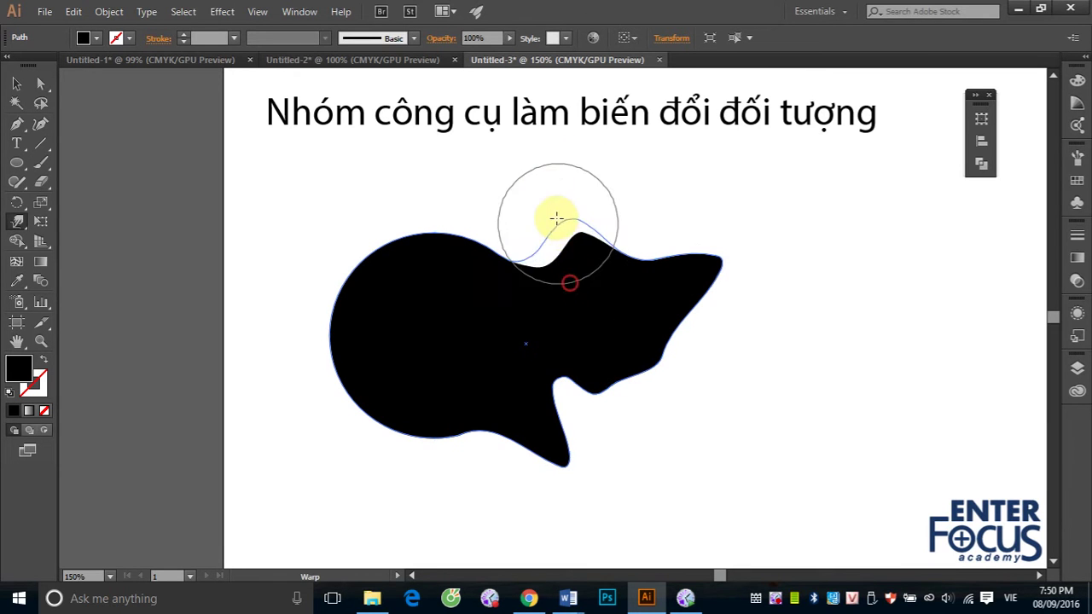
left_click_drag(430, 345, 514, 324)
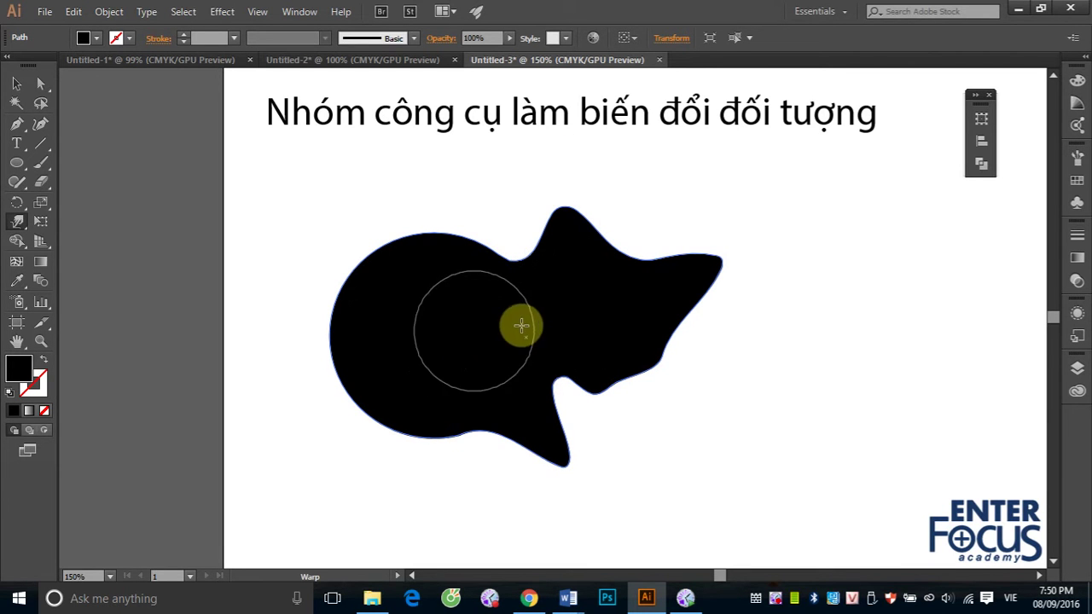
left_click(436, 336)
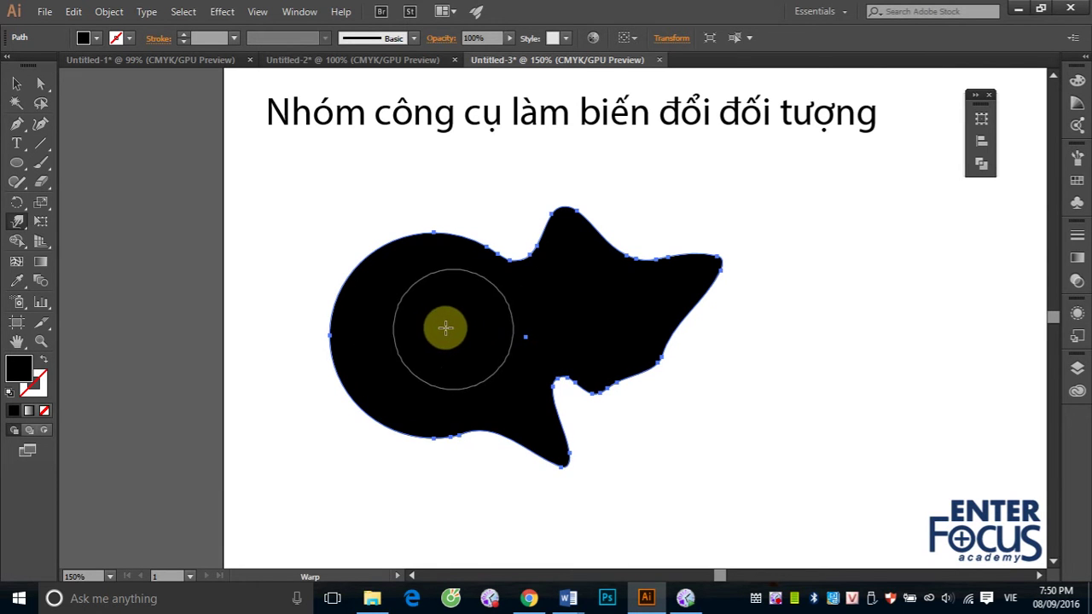
Step: Warp the left side into a pointed lobe and a squared lower-left lobe
left_click_drag(451, 331, 501, 339)
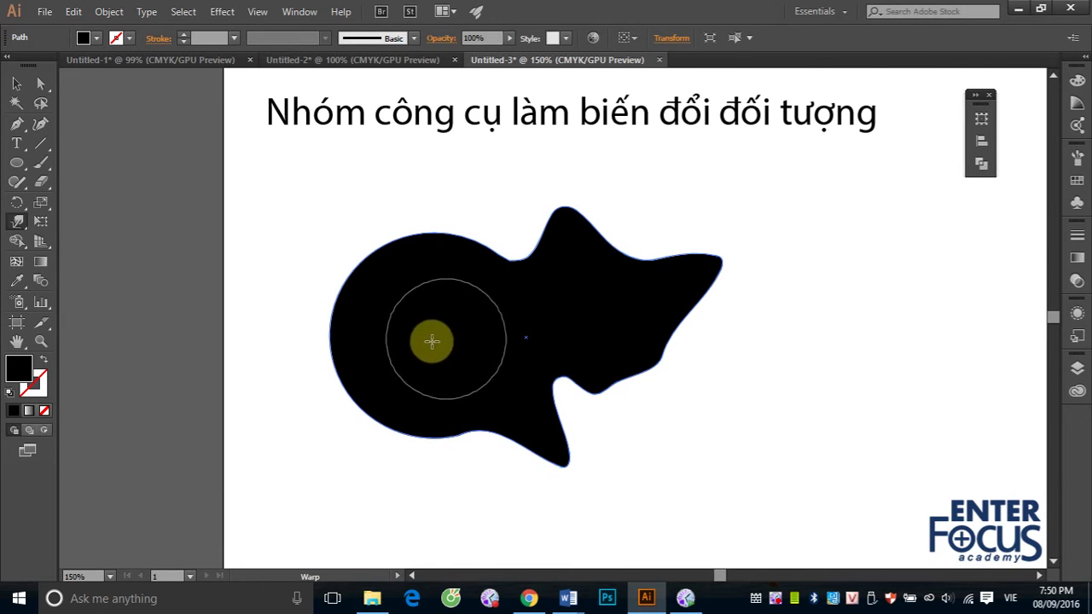
left_click_drag(501, 338, 443, 341)
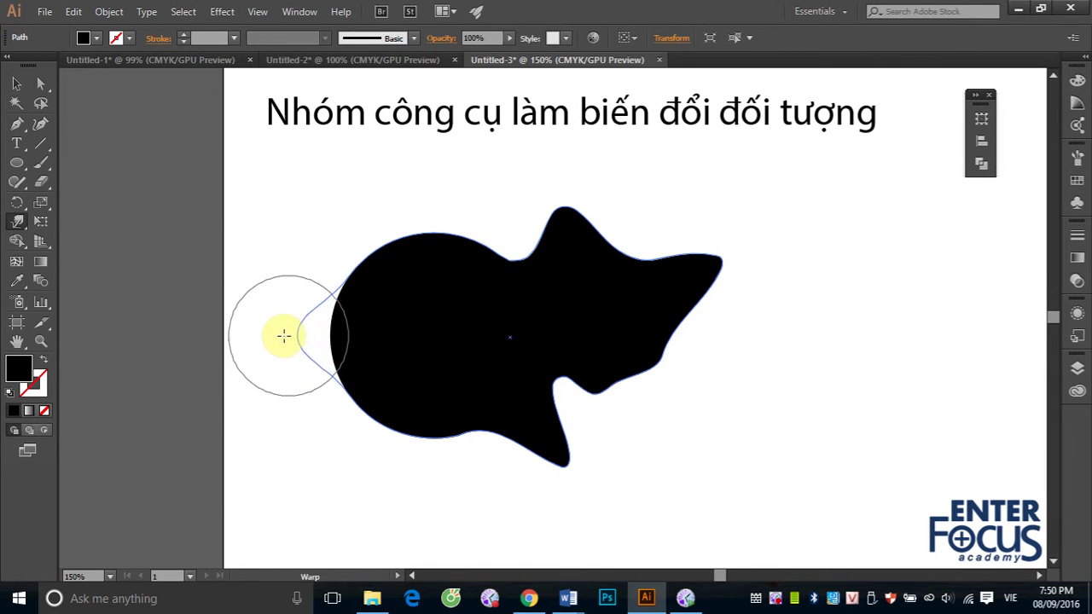
left_click_drag(351, 338, 274, 335)
left_click_drag(381, 359, 255, 494)
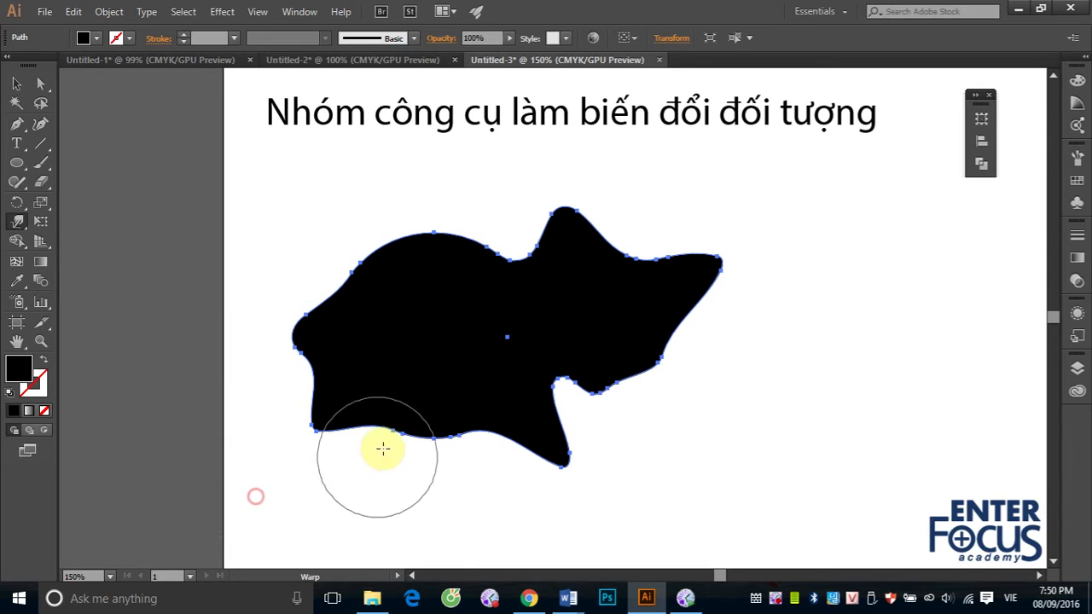
mouse_move(383, 449)
left_mouse_down()
mouse_move(426, 385)
mouse_move(357, 510)
left_mouse_up()
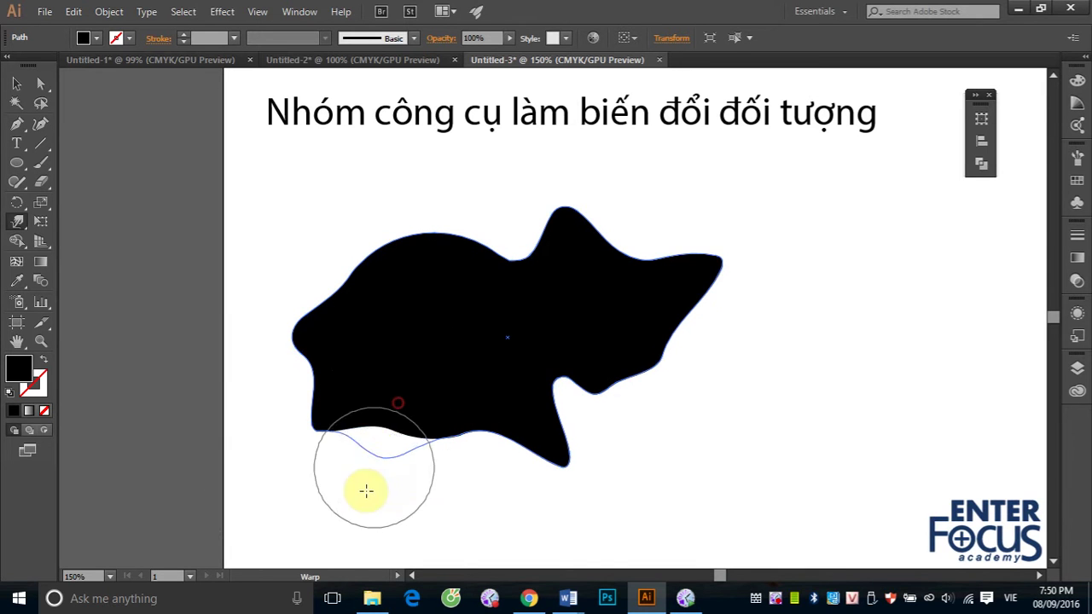
left_click_drag(427, 429, 443, 409)
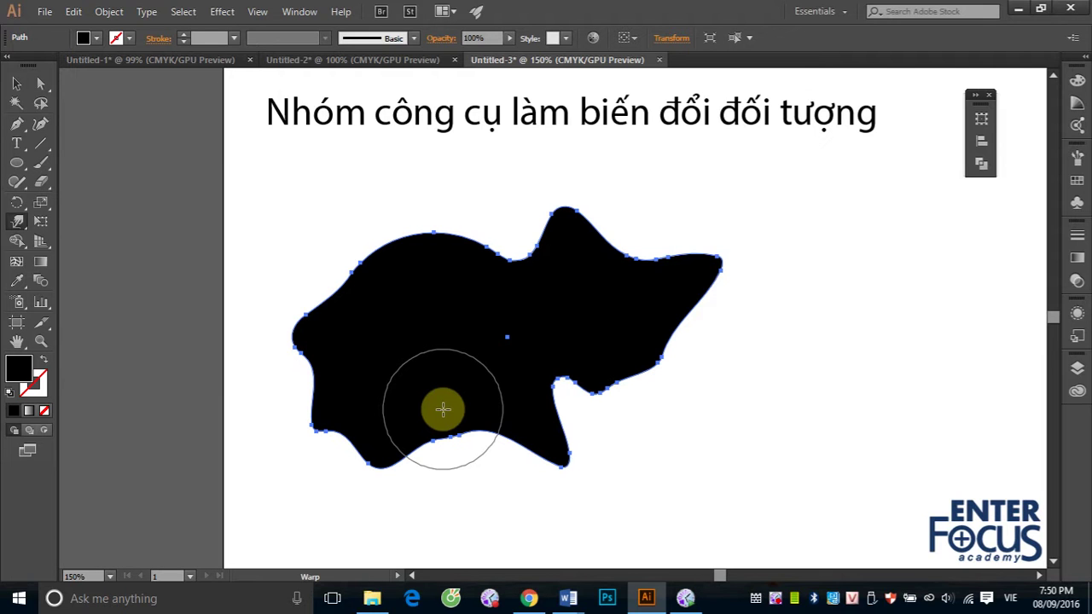
Step: Push the right lobe inward, making its edge wavy and indented
left_click_drag(762, 248, 559, 317)
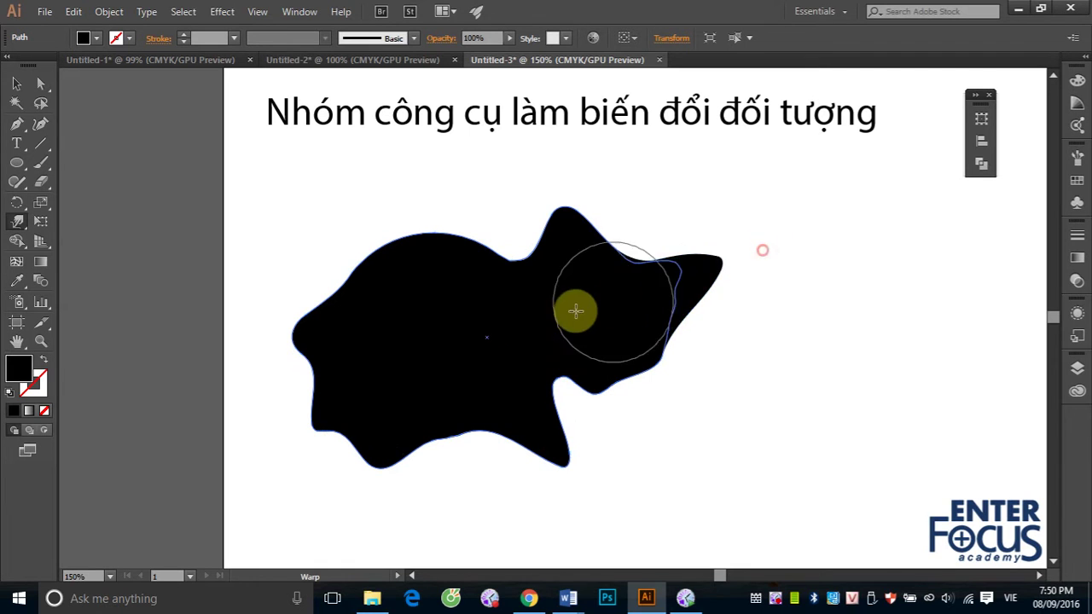
left_click_drag(744, 296, 714, 265)
left_click_drag(638, 281, 546, 301)
mouse_move(622, 304)
left_mouse_down()
mouse_move(692, 285)
mouse_move(525, 335)
mouse_move(622, 329)
mouse_move(745, 234)
mouse_move(696, 281)
left_mouse_up()
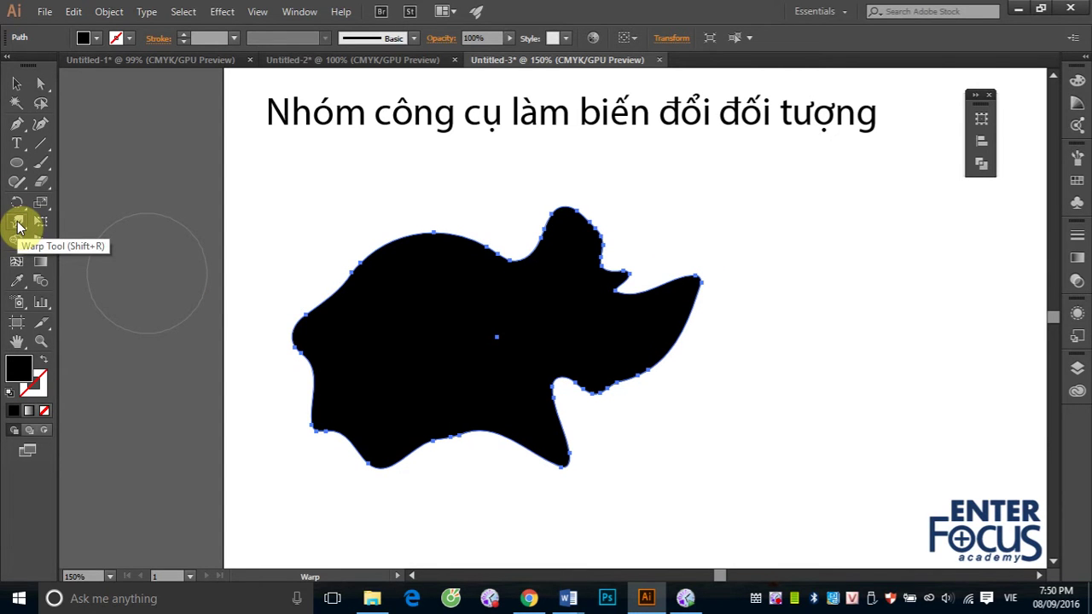
Step: Confirm the Warp brush settings, then pull the right flare up into a long pointed horn
double_click(18, 224)
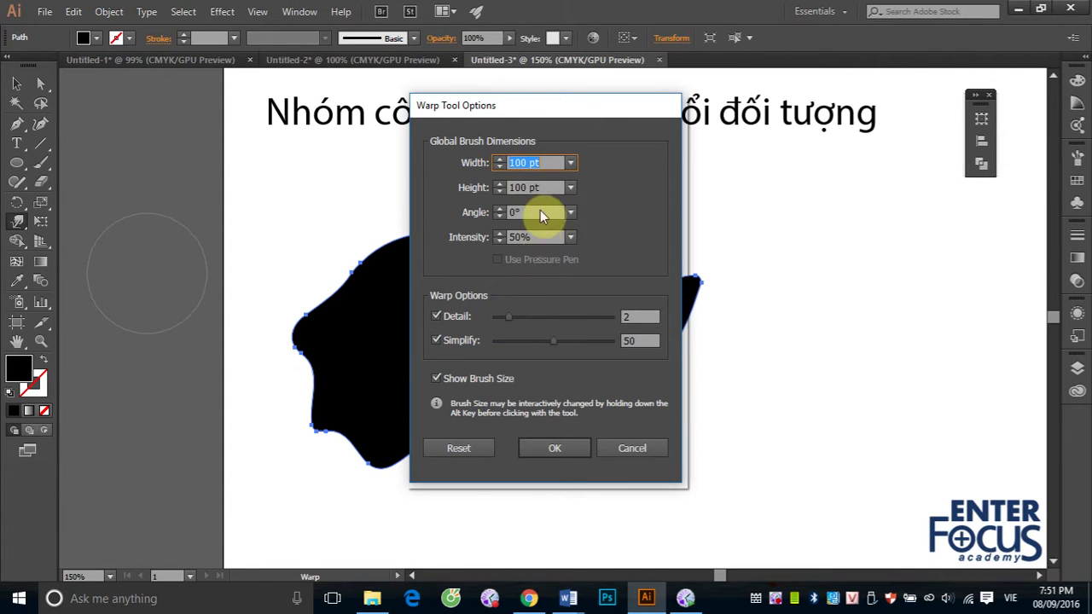
left_click_drag(576, 106, 816, 97)
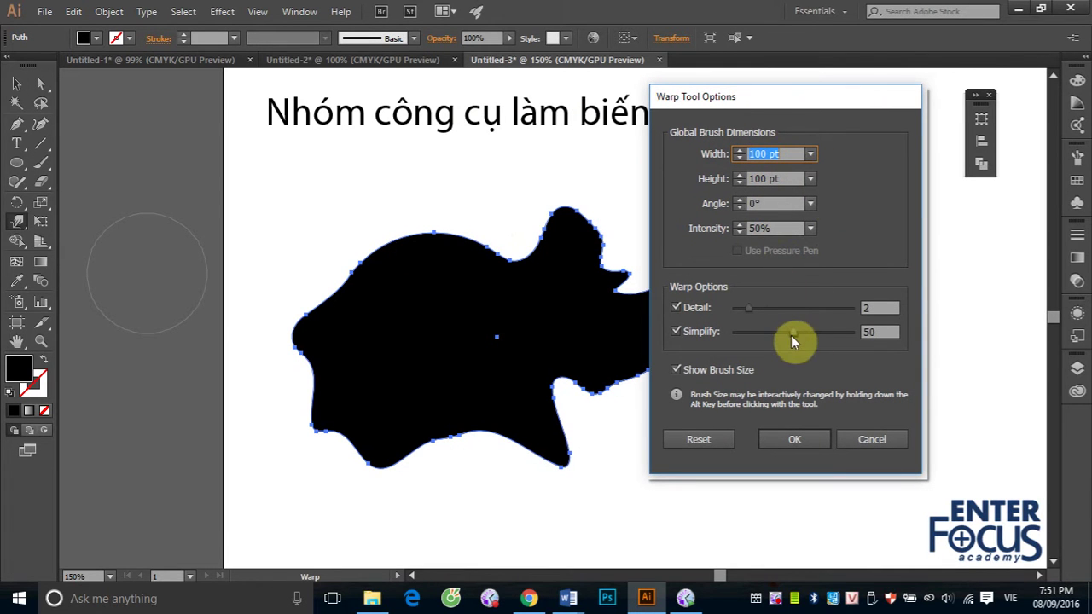
left_click(798, 440)
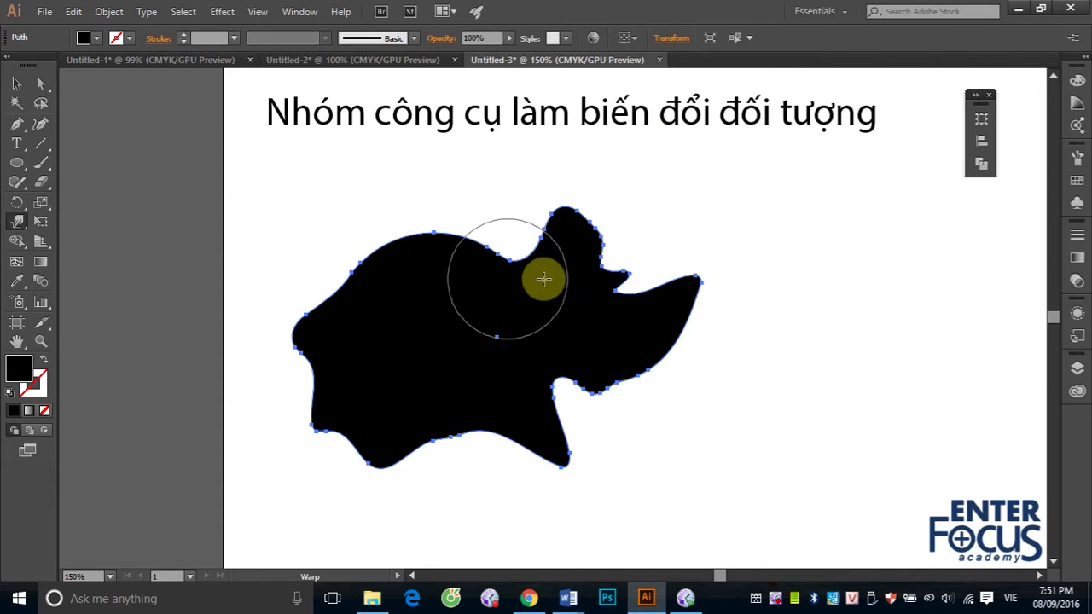
left_click_drag(680, 290, 744, 215)
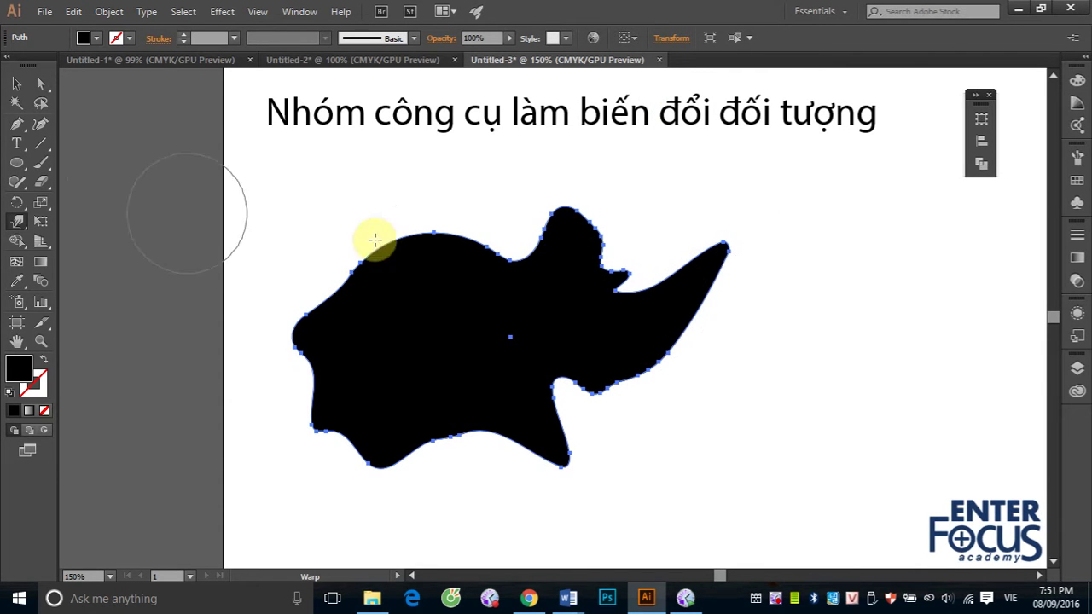
left_click_drag(686, 273, 748, 203)
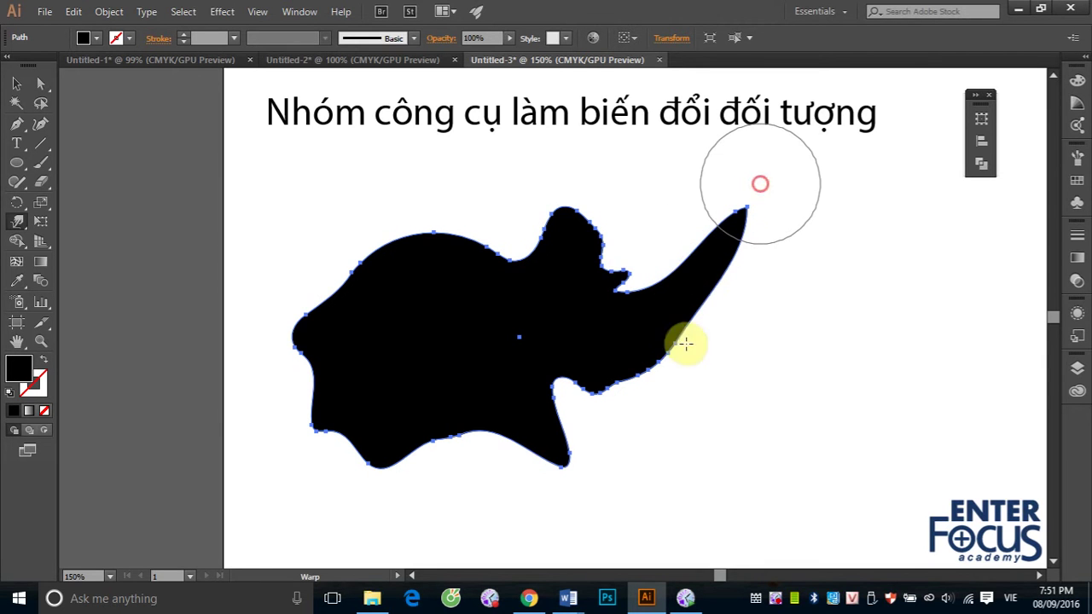
Step: Set the Warp tool intensity to 100%
double_click(18, 222)
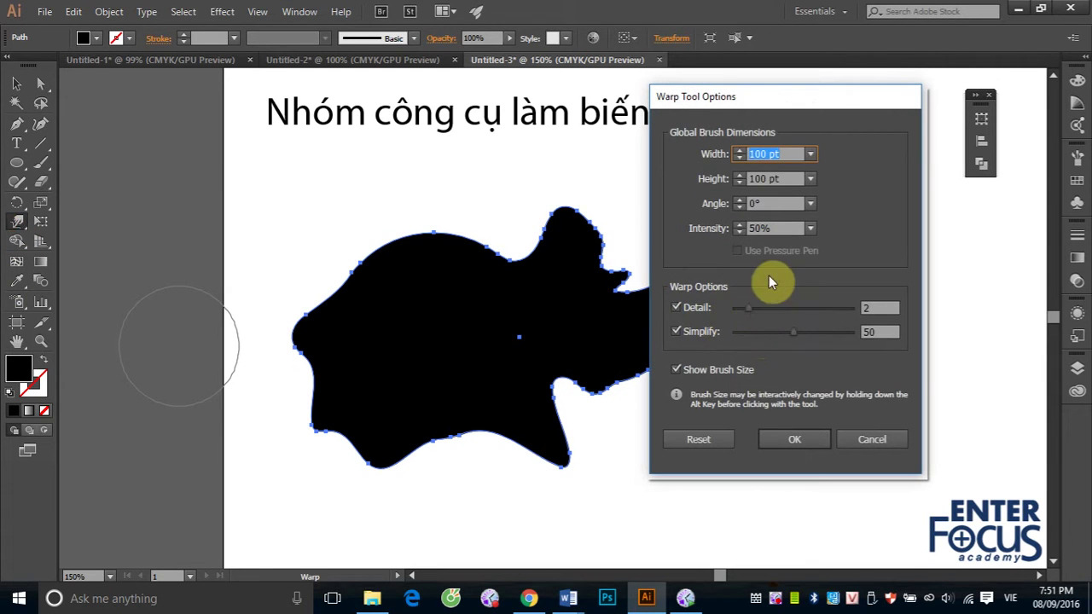
left_click(808, 228)
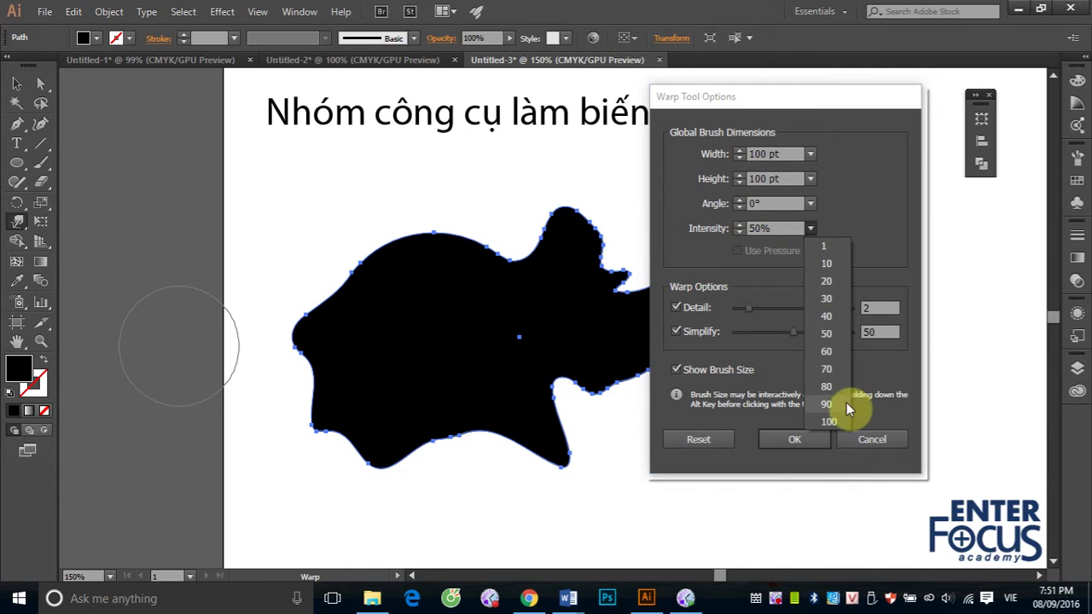
left_click(828, 422)
left_click(788, 440)
Step: Warp the shape's right tip into a long horn, then reshape it into two short thin horns
left_click_drag(635, 286, 733, 217)
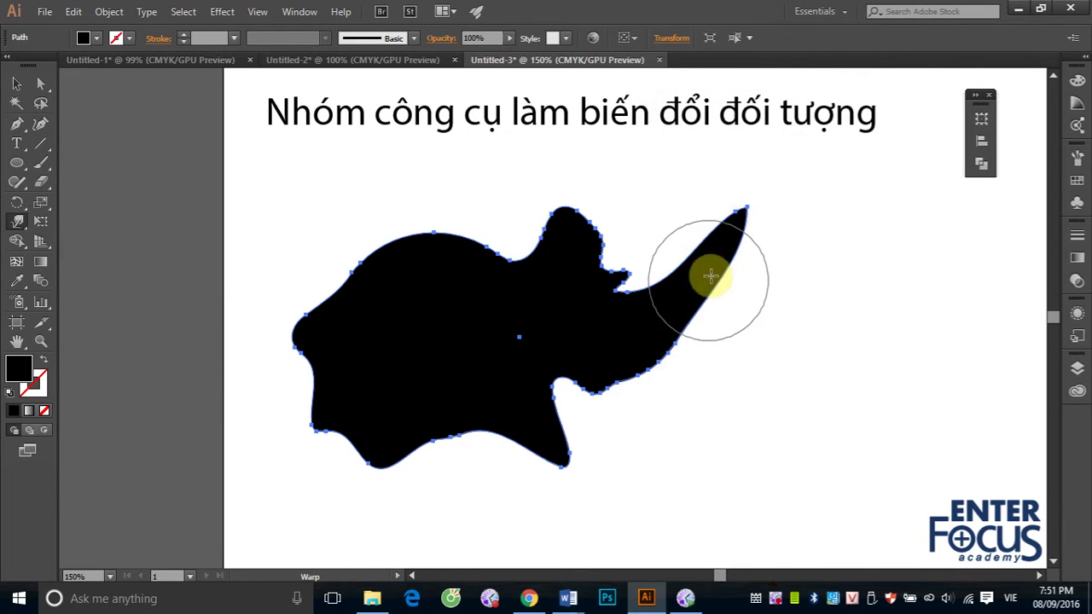
left_click_drag(707, 273, 832, 92)
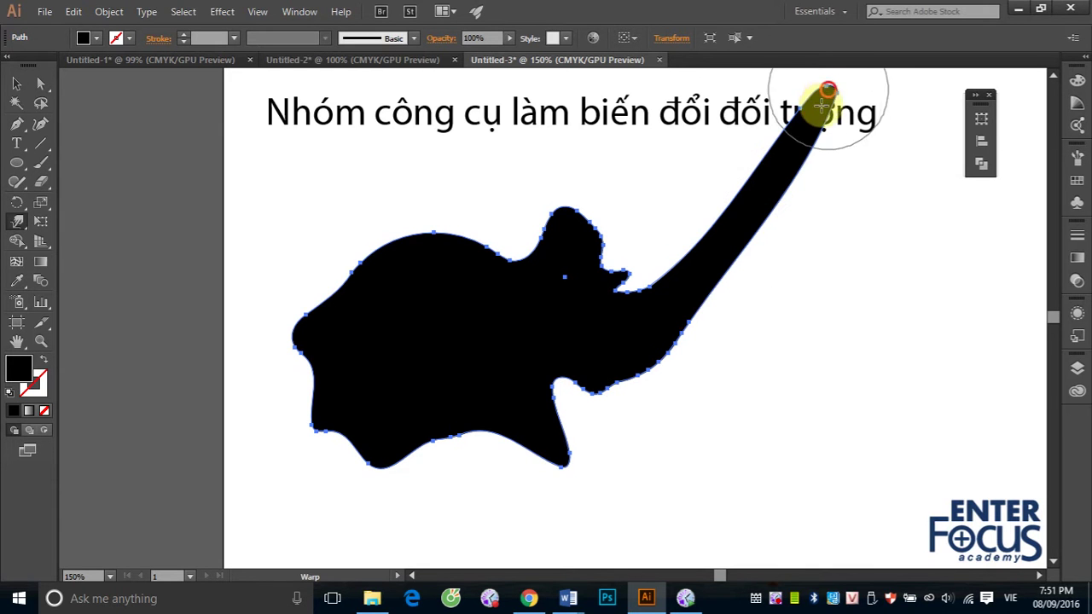
left_click_drag(822, 98, 712, 268)
left_click_drag(766, 183, 626, 358)
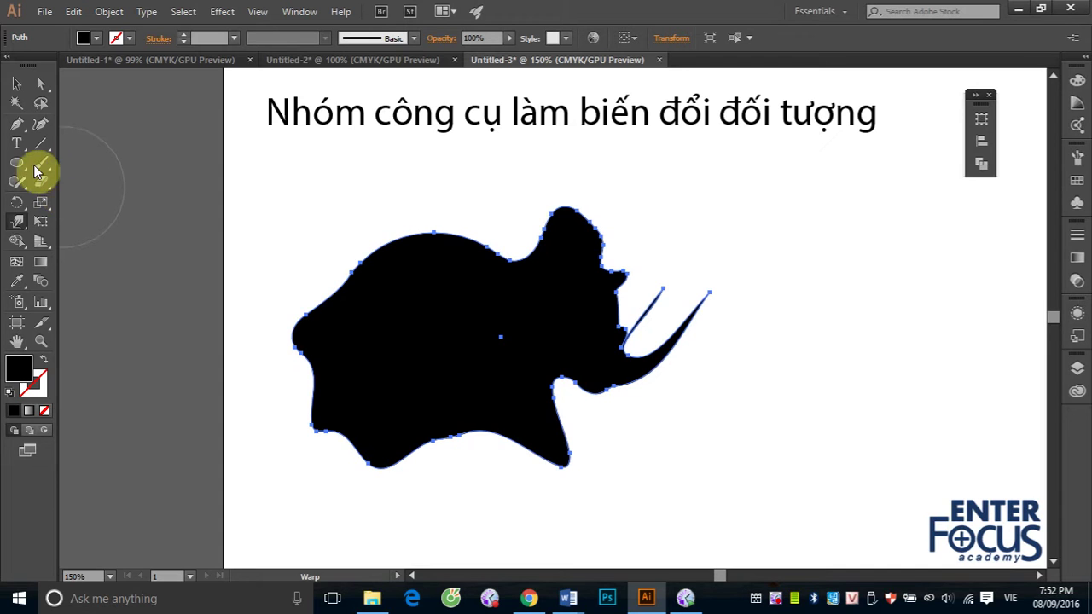
Step: Select the black horned shape with the Selection tool
left_click(16, 82)
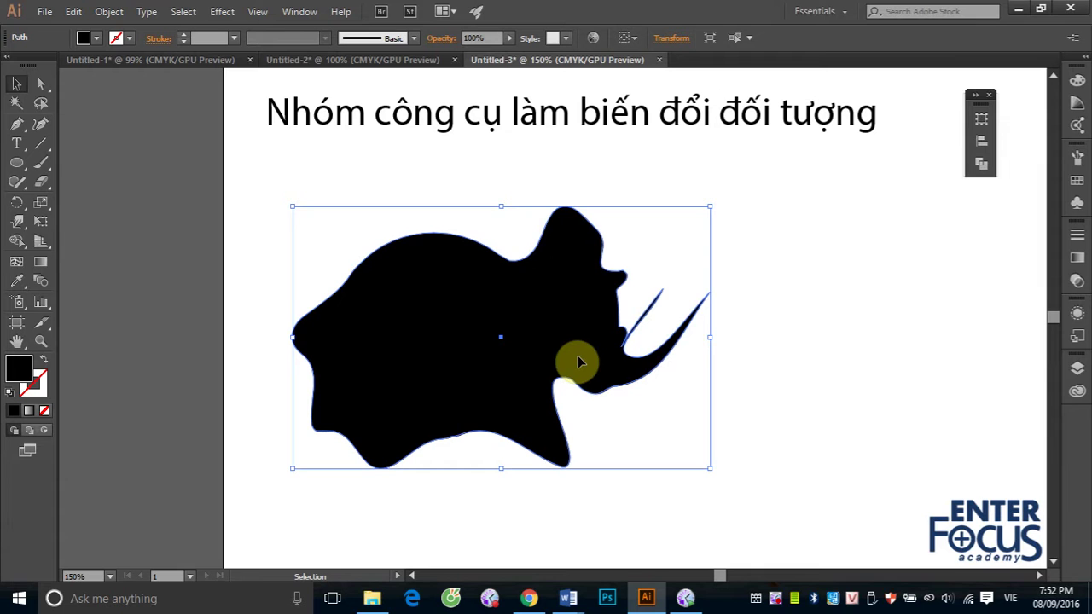
left_click(790, 378)
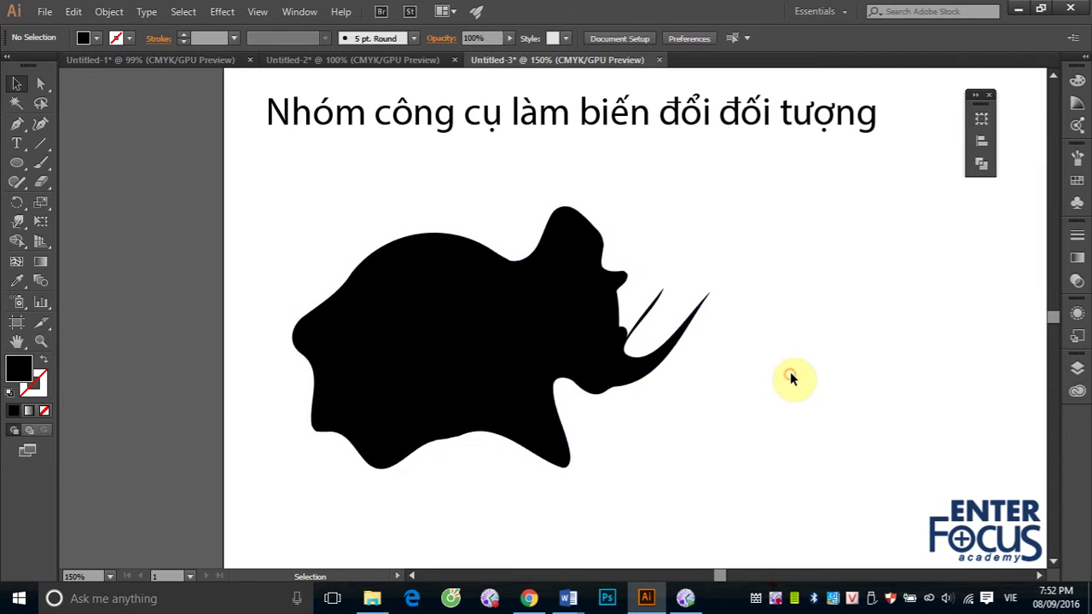
left_click(519, 335)
Step: Delete the horned shape and draw a black 160 pt circle below the title
key("Delete")
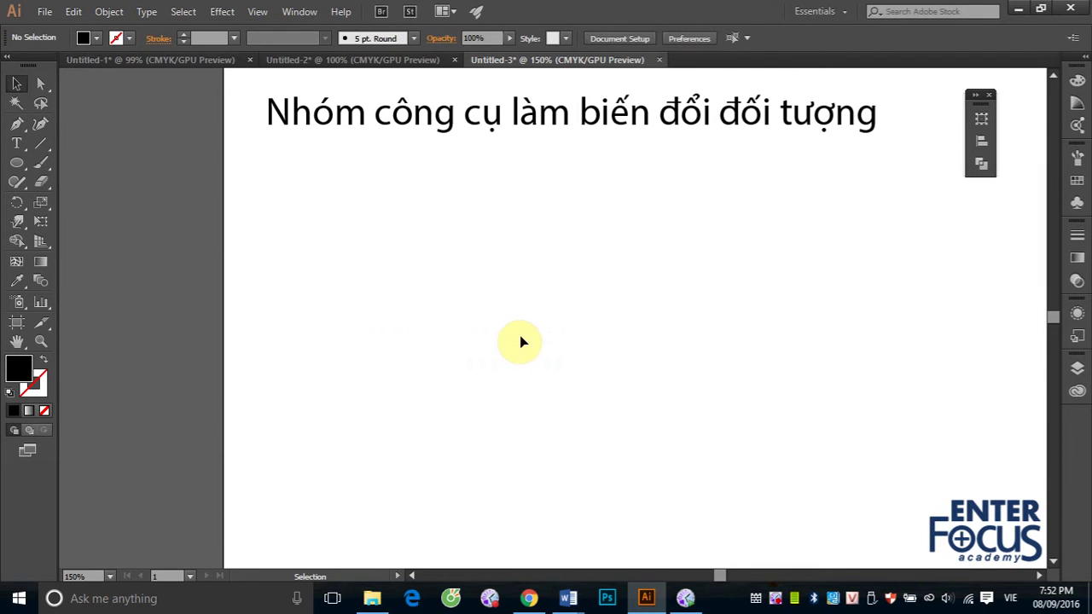
left_click(16, 163)
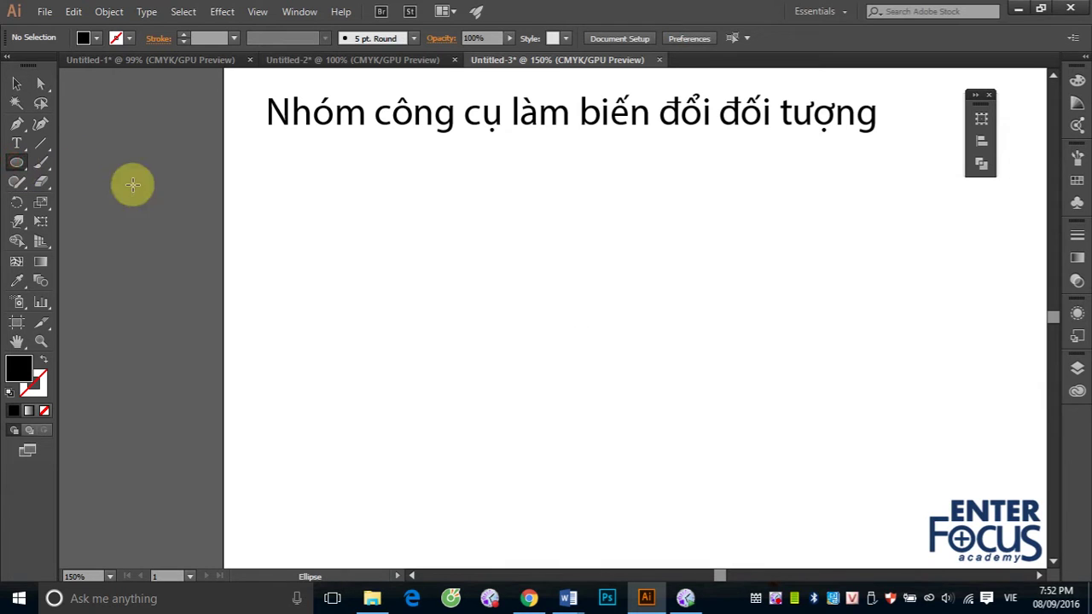
left_click_drag(419, 276, 610, 467)
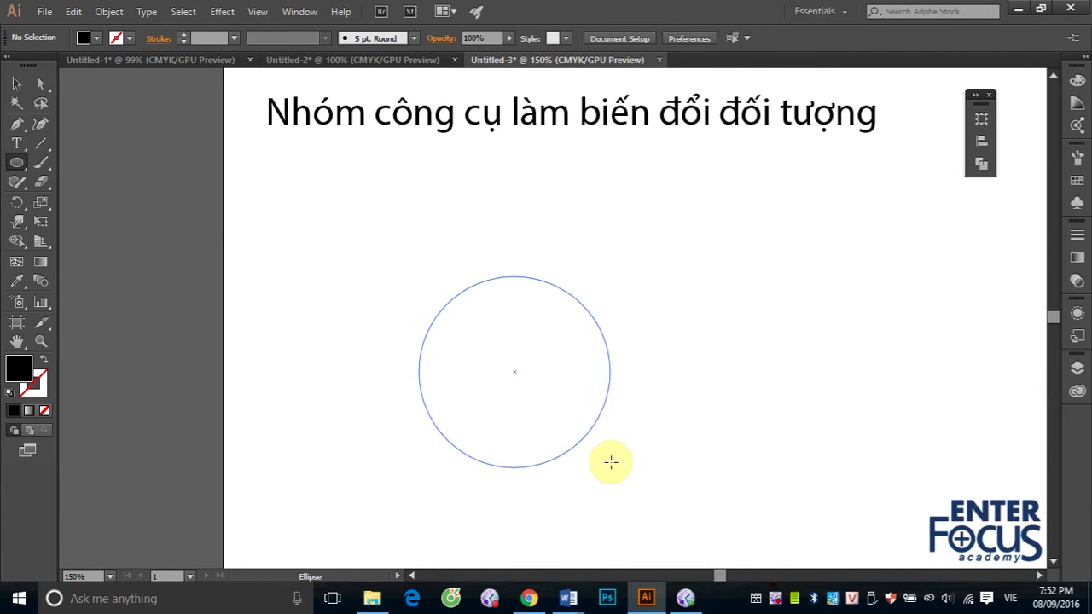
Step: Switch to the Twirl tool from the Warp tool flyout
left_click(16, 84)
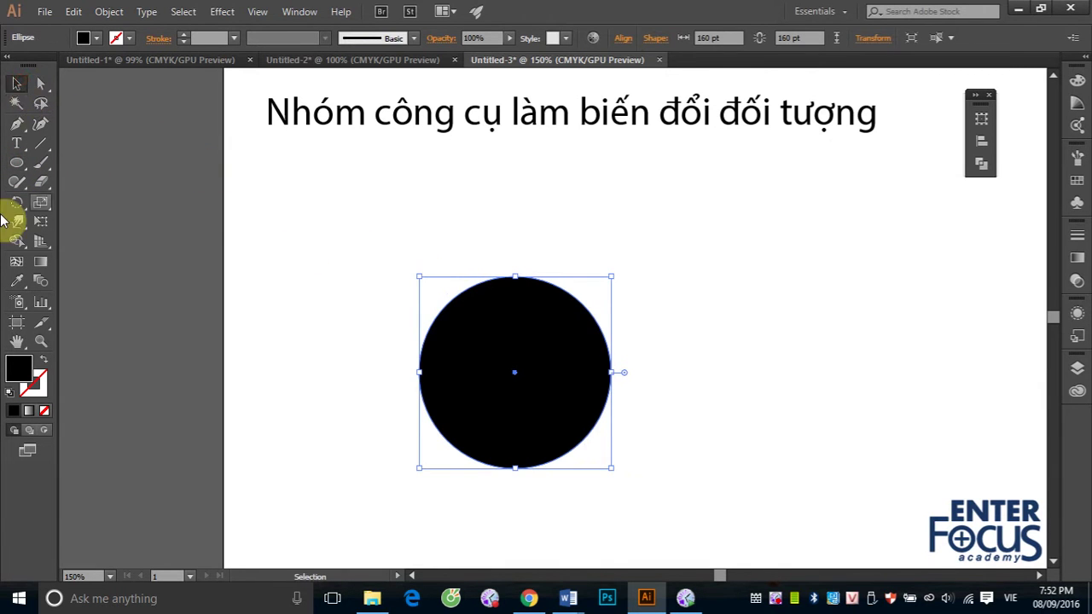
left_click_drag(18, 222, 83, 270)
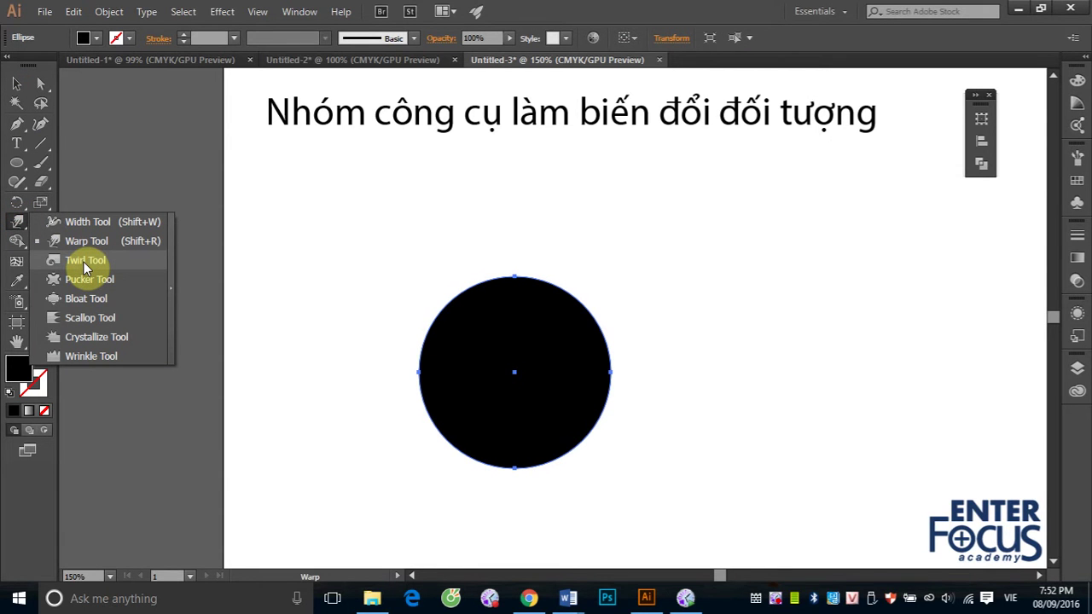
left_click(84, 261)
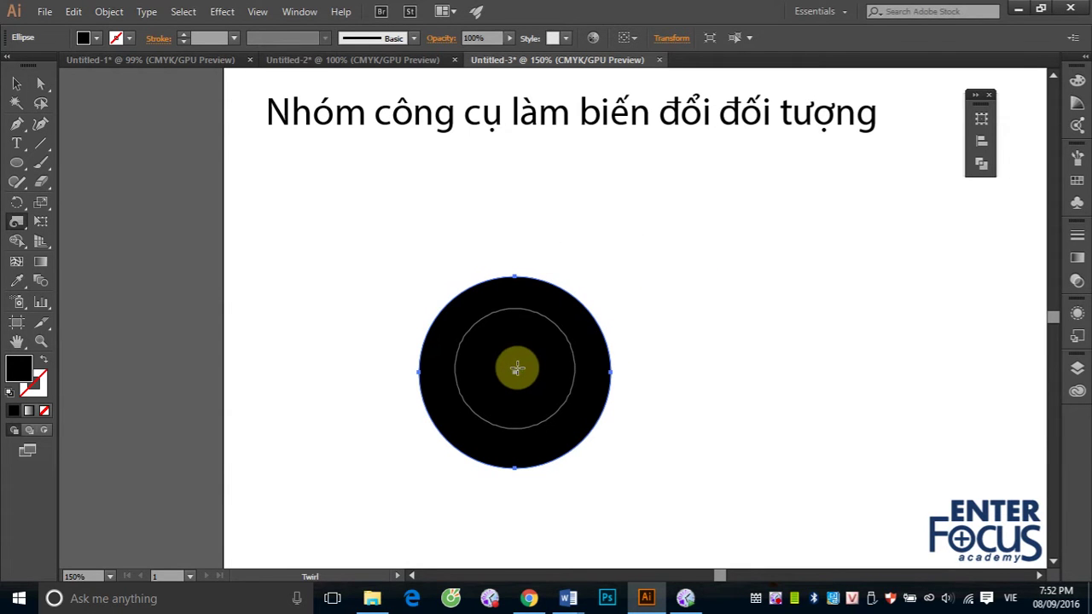
Step: Twirl the circle's centre, then its upper-right, top, lower-left and bottom edges into spirals
left_click_drag(516, 369, 566, 355)
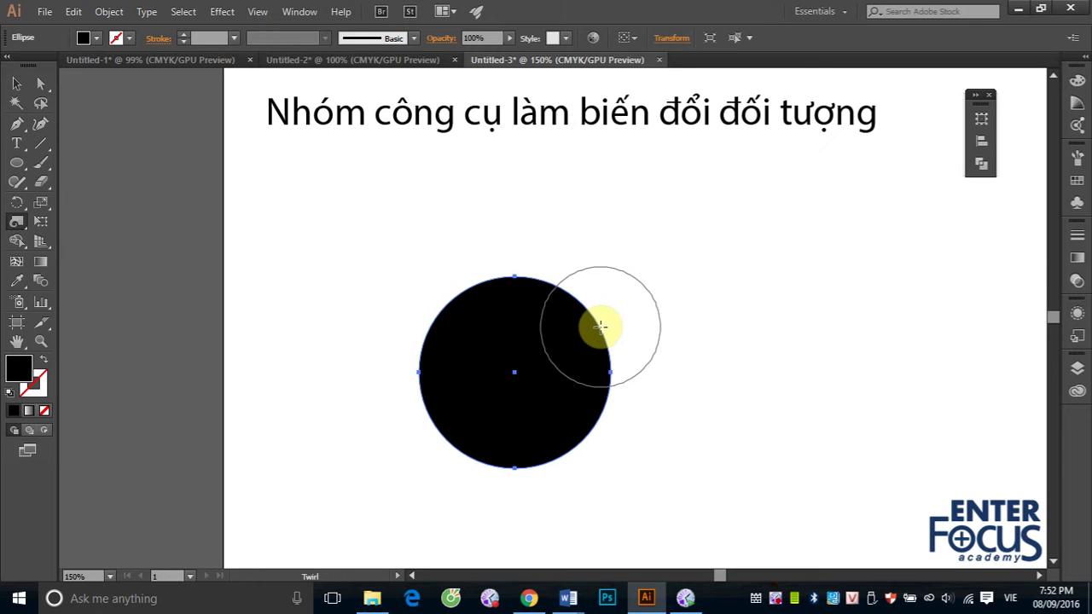
left_click_drag(601, 327, 601, 327)
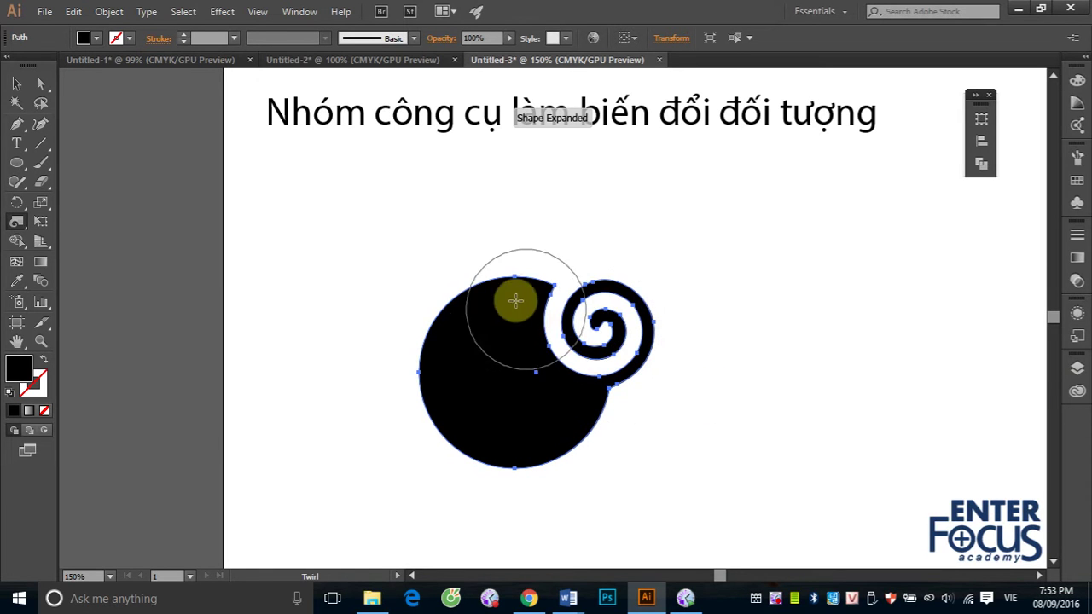
left_click_drag(488, 281, 488, 280)
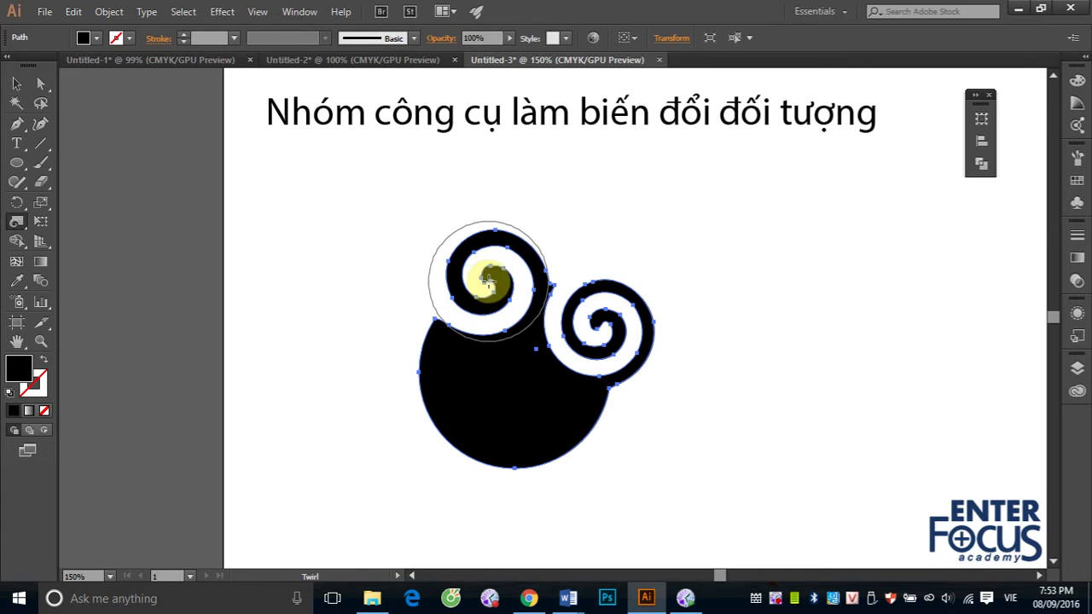
left_click_drag(415, 384, 415, 384)
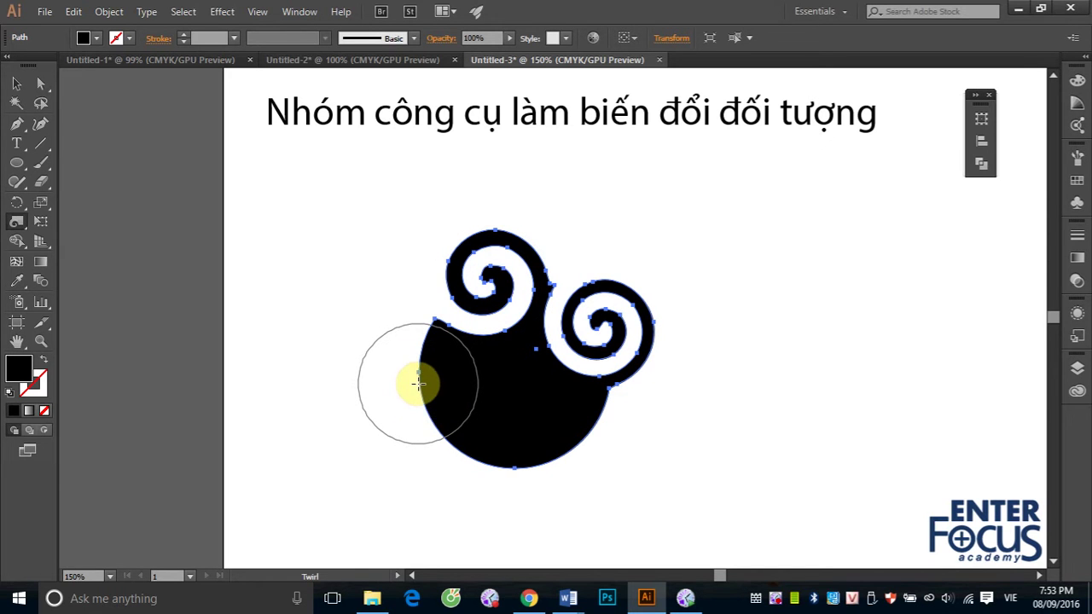
left_click_drag(521, 462, 521, 462)
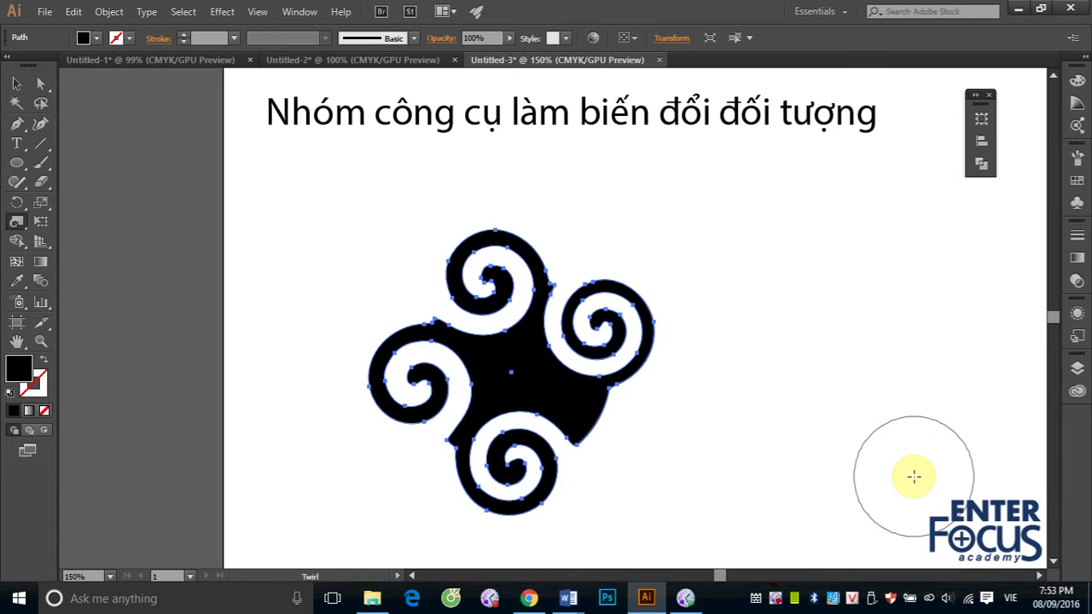
left_click(16, 162)
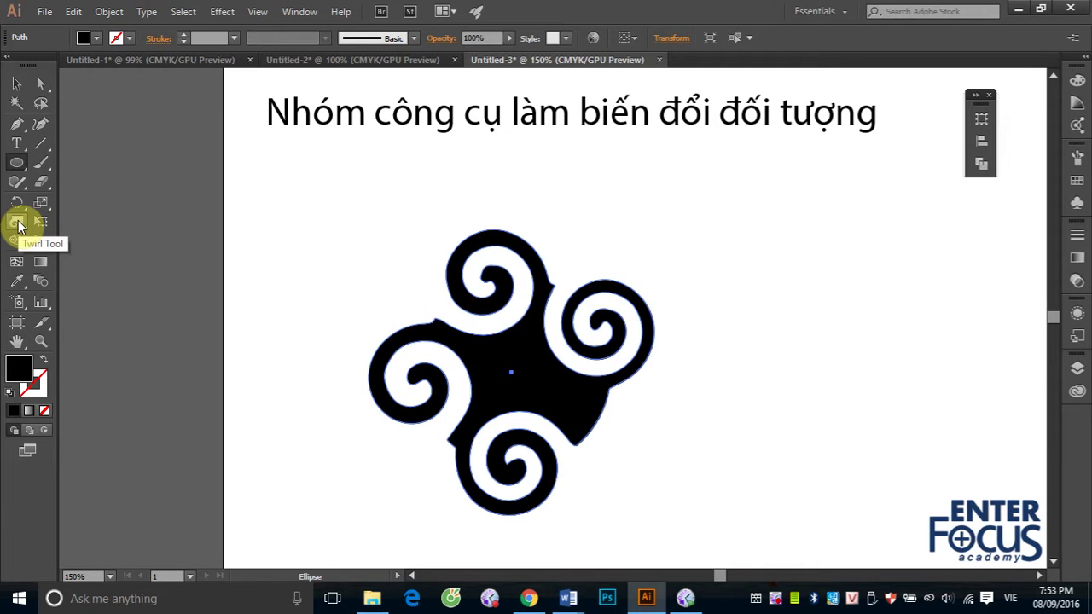
Step: At 20% twirl intensity, twist the right spiral into thin loops
double_click(18, 223)
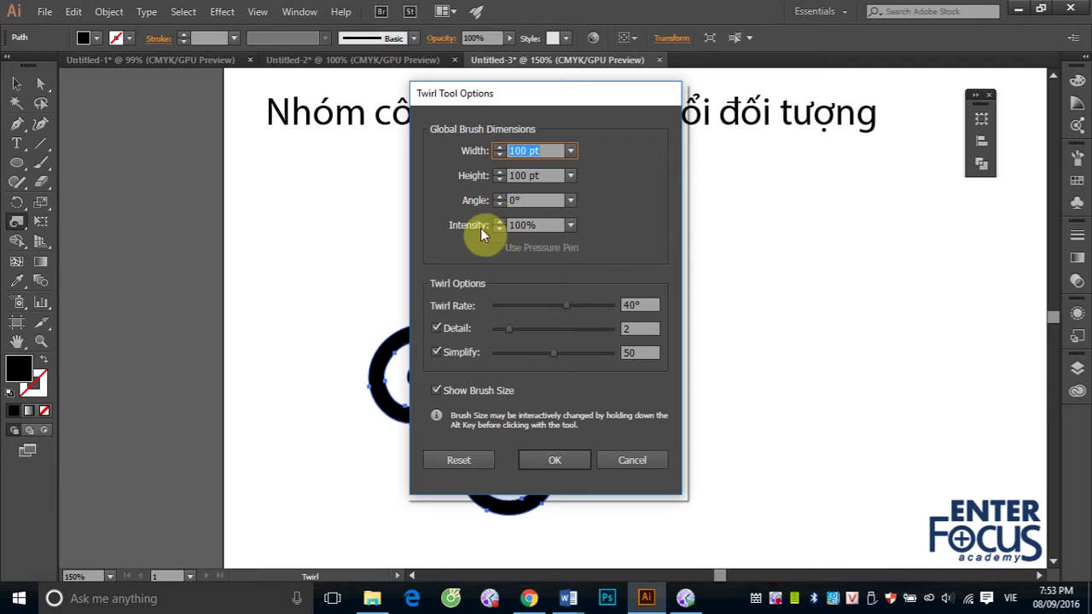
left_click(569, 224)
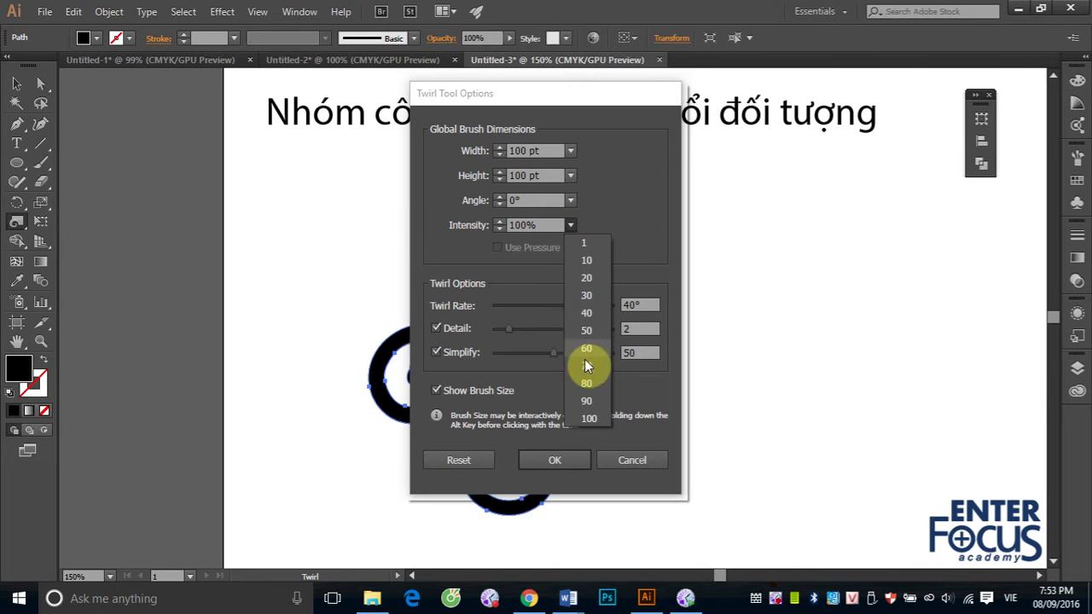
left_click(588, 279)
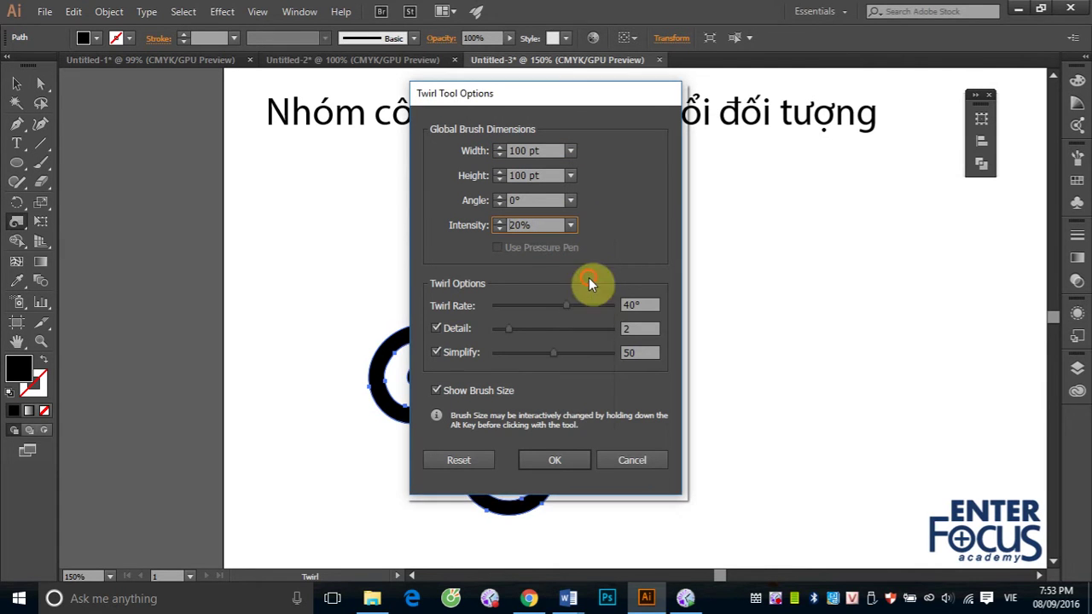
left_click_drag(569, 297, 620, 286)
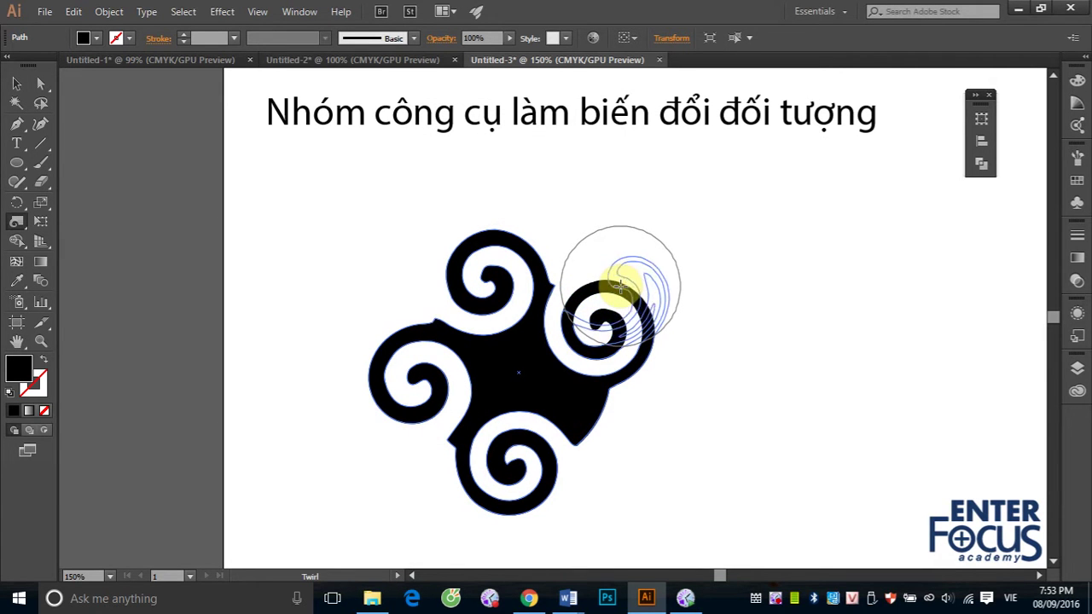
left_click_drag(620, 286, 620, 288)
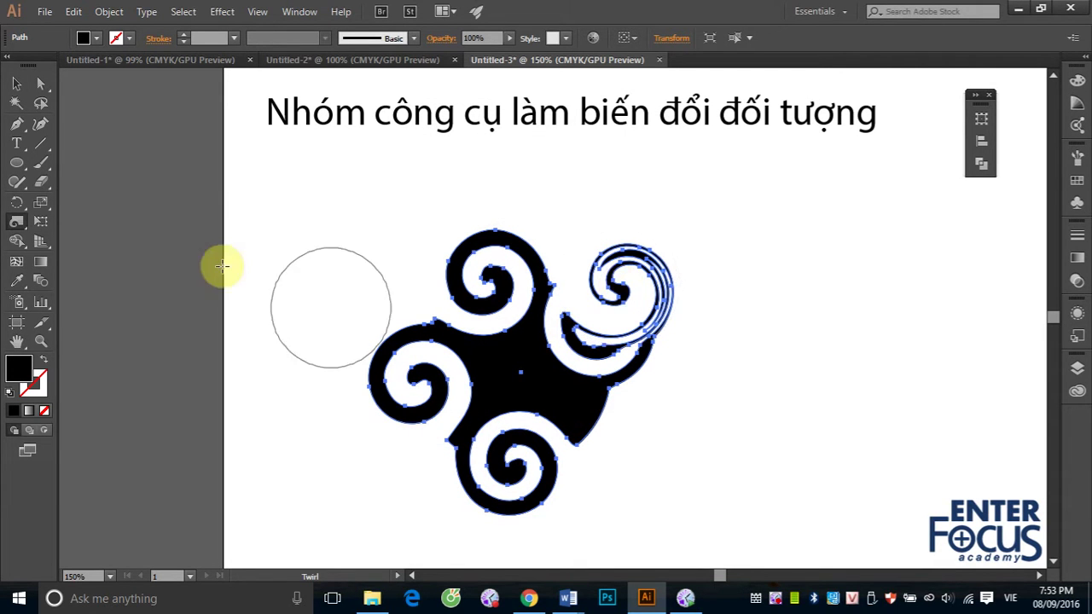
Step: At 100% twirl intensity, twist the top spiral and the shape's centre into tight swirls
double_click(17, 223)
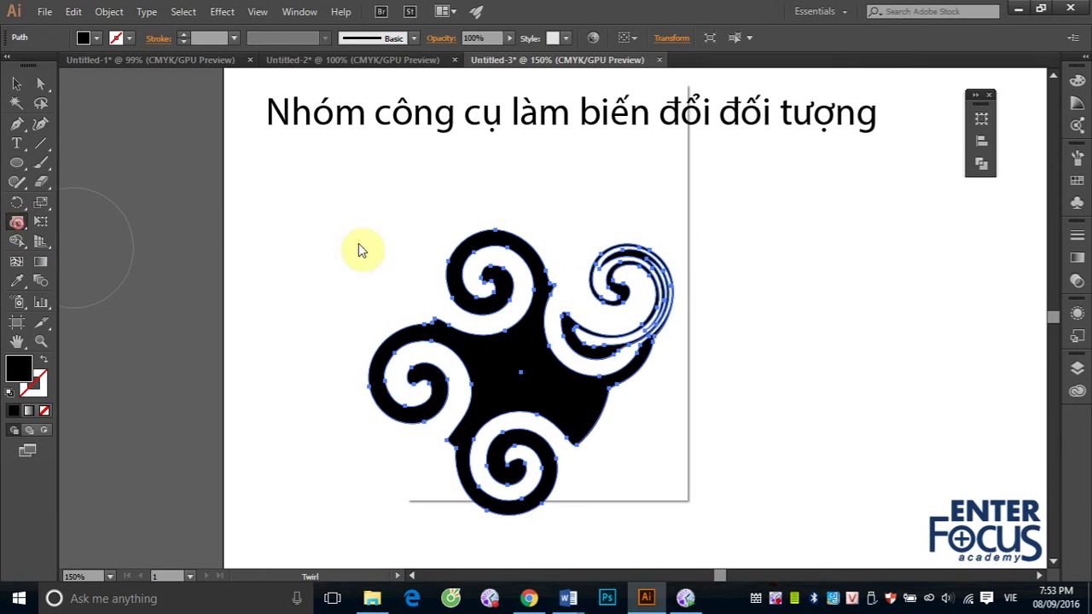
left_click(569, 225)
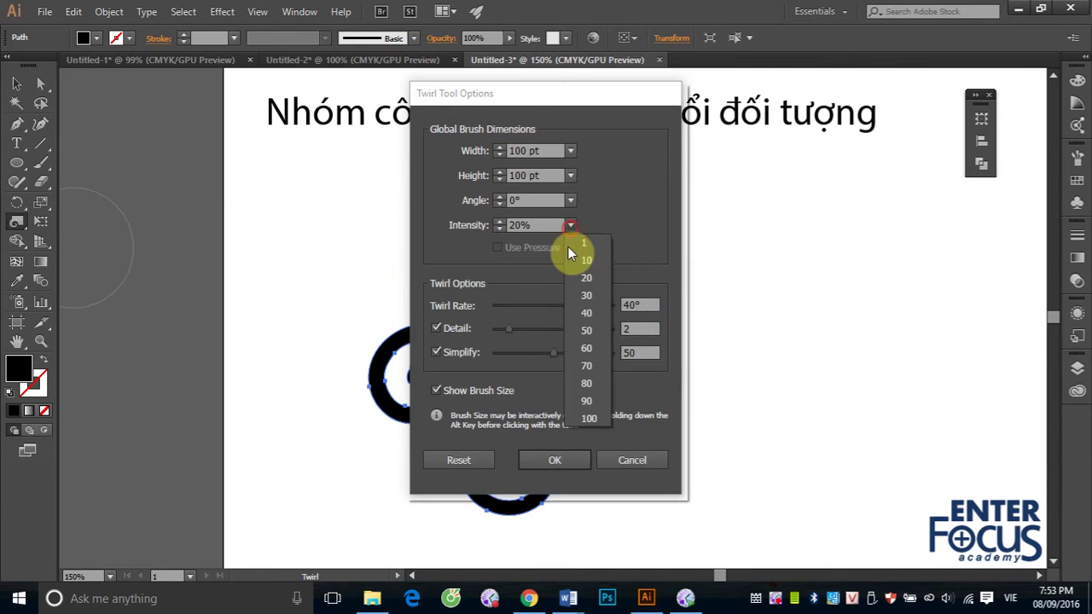
left_click(583, 419)
left_click(541, 459)
left_click_drag(482, 239, 481, 238)
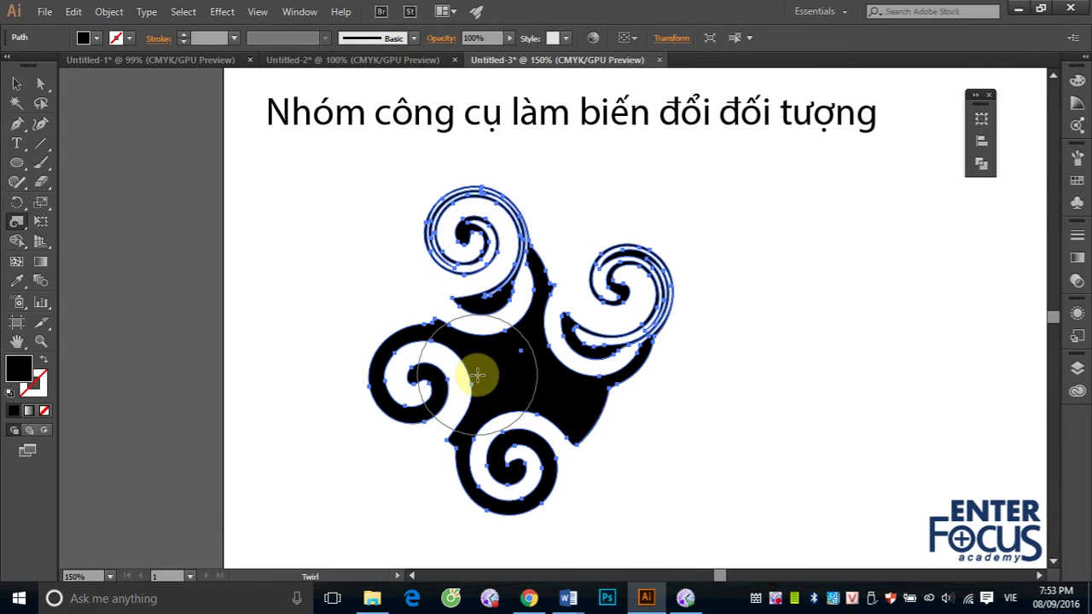
left_click_drag(478, 375, 533, 333)
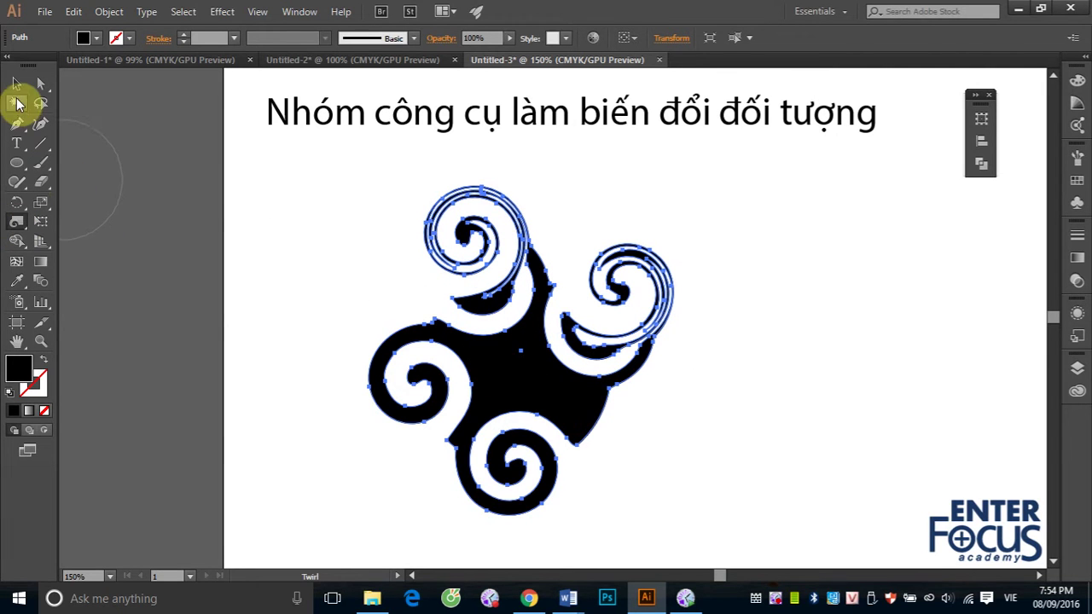
Step: Delete the swirl artwork and draw a new black square below the title
left_click(16, 83)
key("Delete")
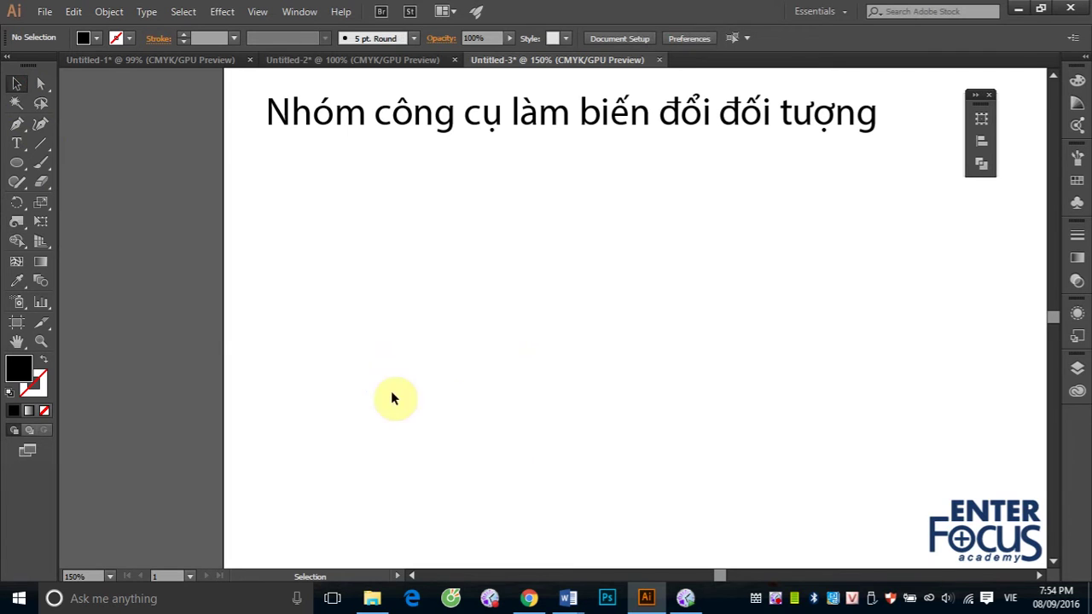
left_click_drag(17, 163, 48, 163)
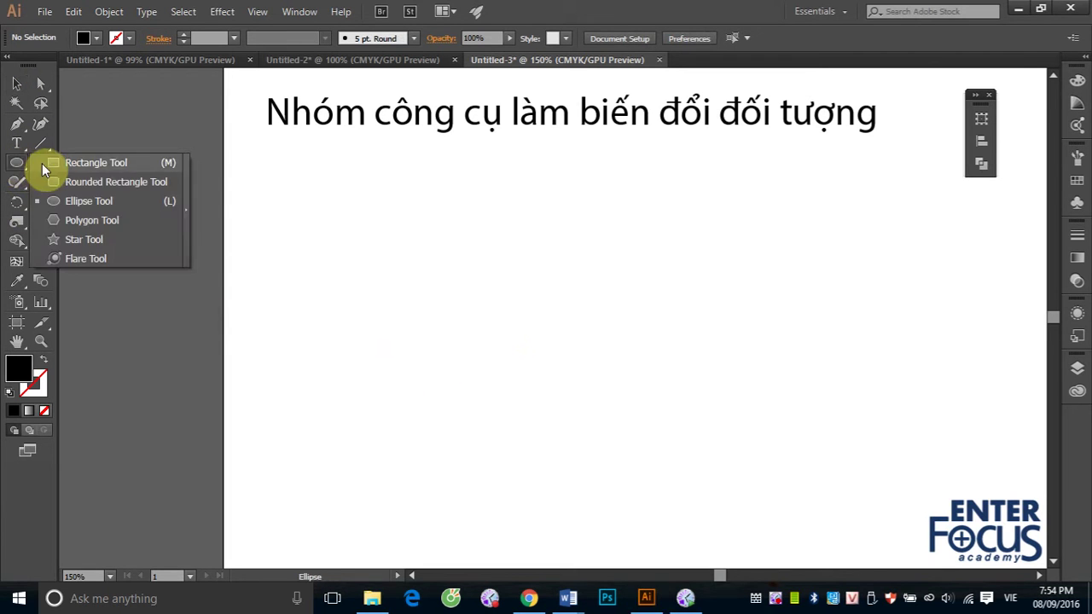
key("ctrl+0")
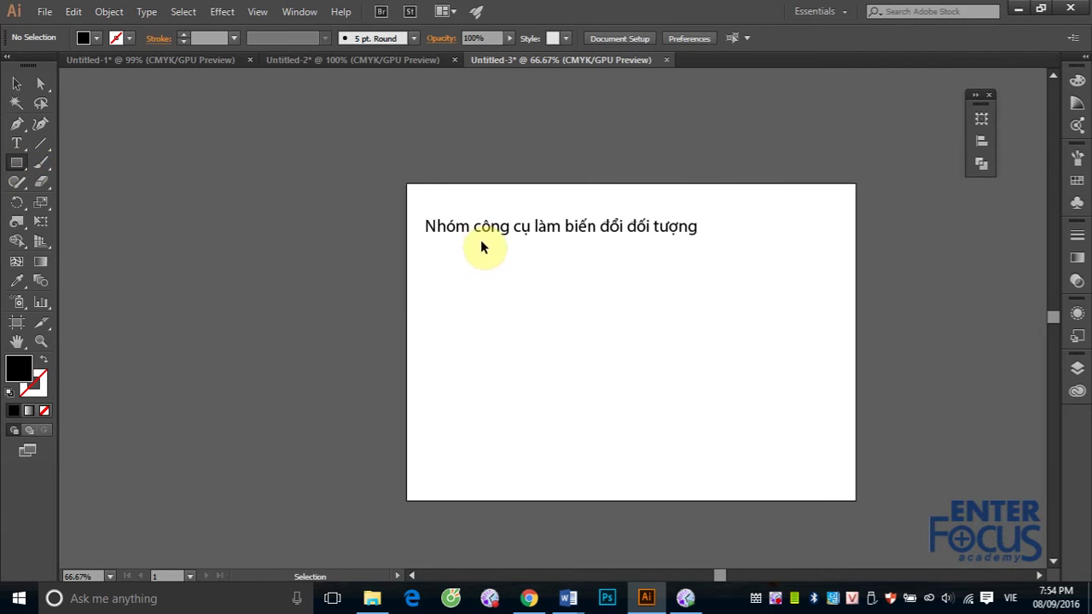
left_click_drag(487, 304, 682, 472)
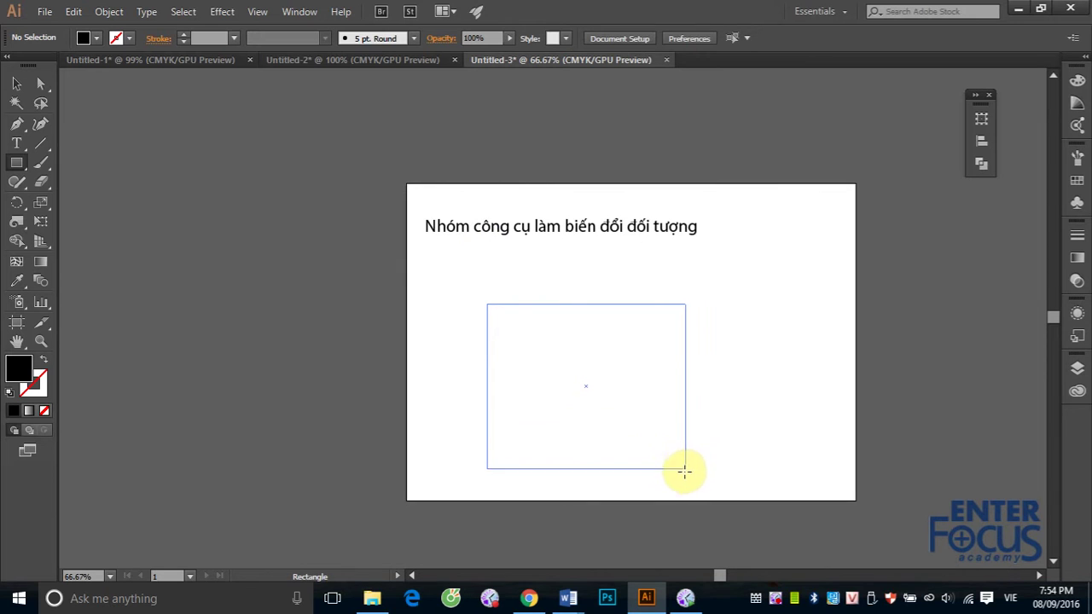
left_click(17, 182)
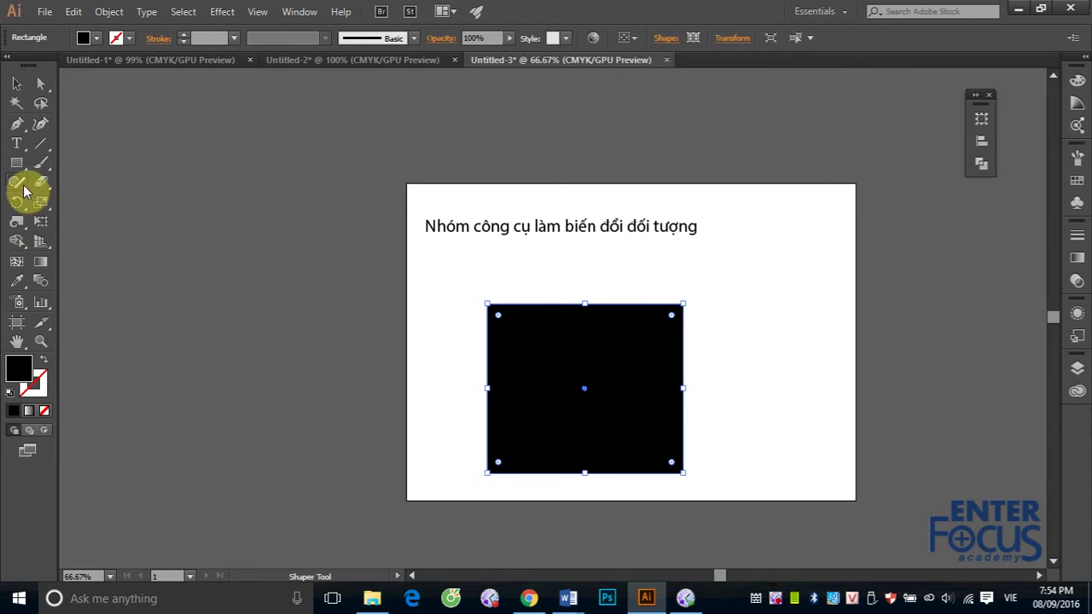
left_click(17, 224)
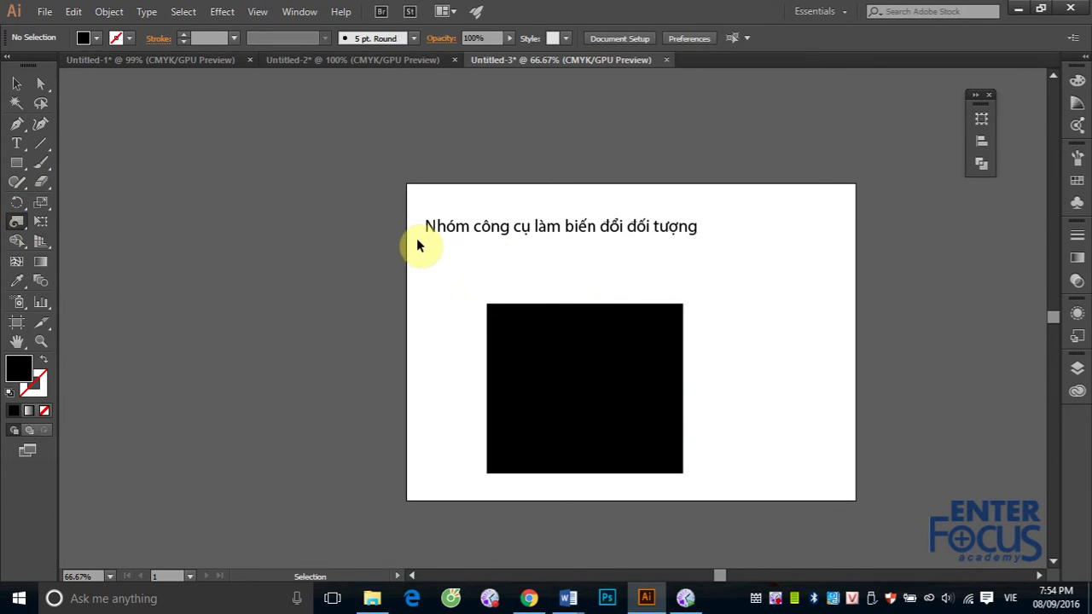
Step: At 20% twirl intensity, twist two spiral curls into the square's top edge
left_click_drag(427, 253, 725, 426)
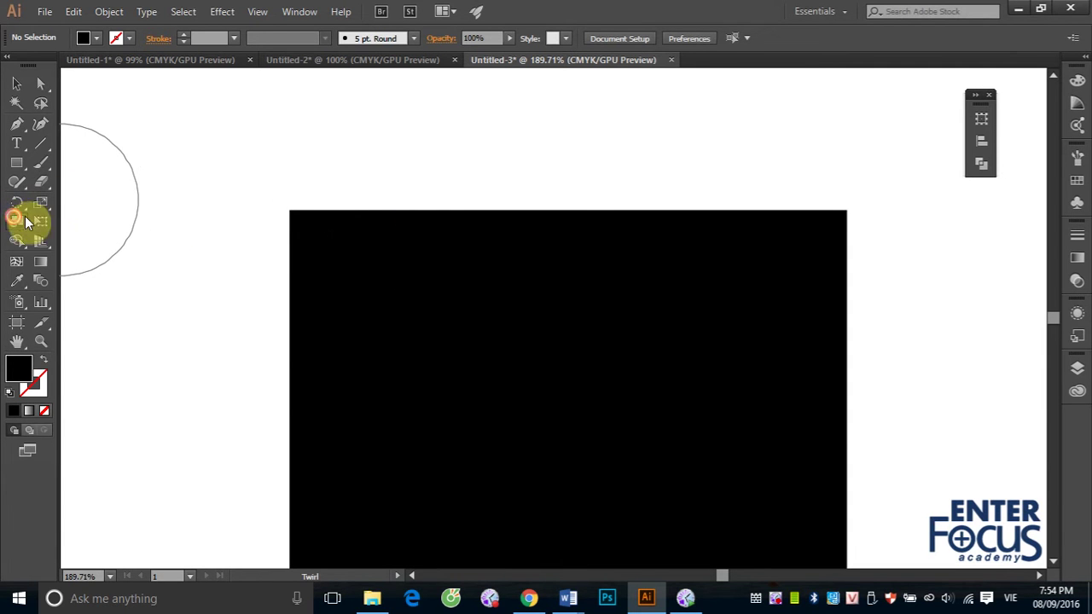
double_click(25, 219)
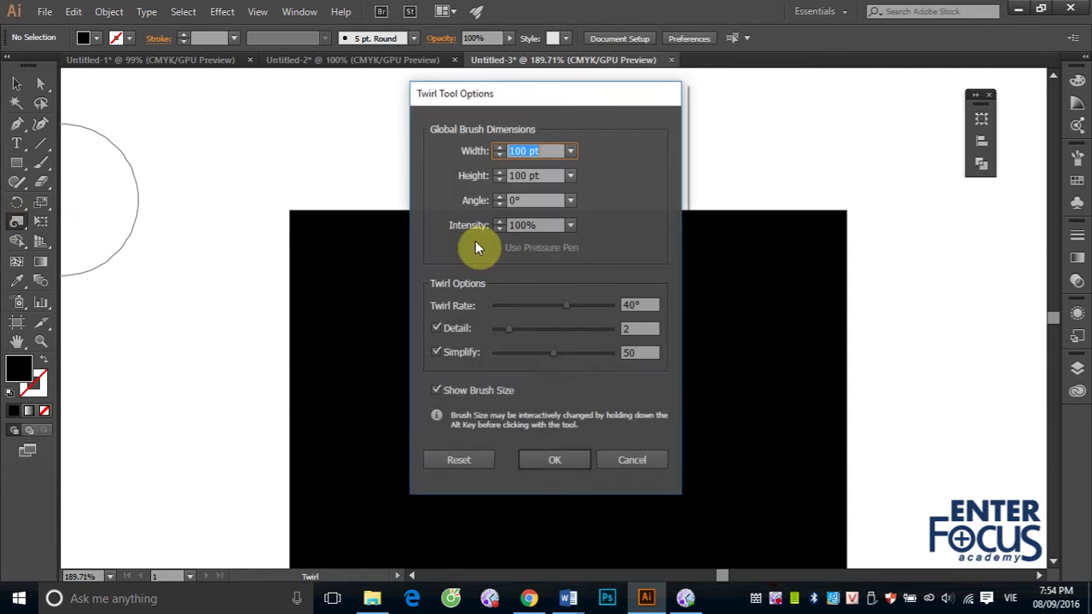
left_click(571, 225)
left_click(587, 282)
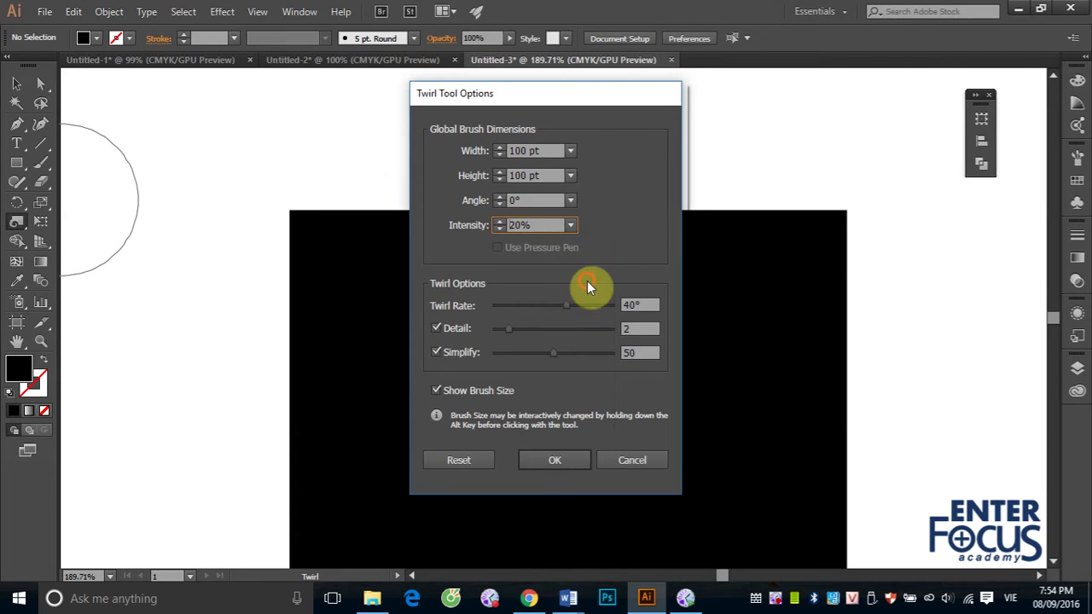
left_click(542, 460)
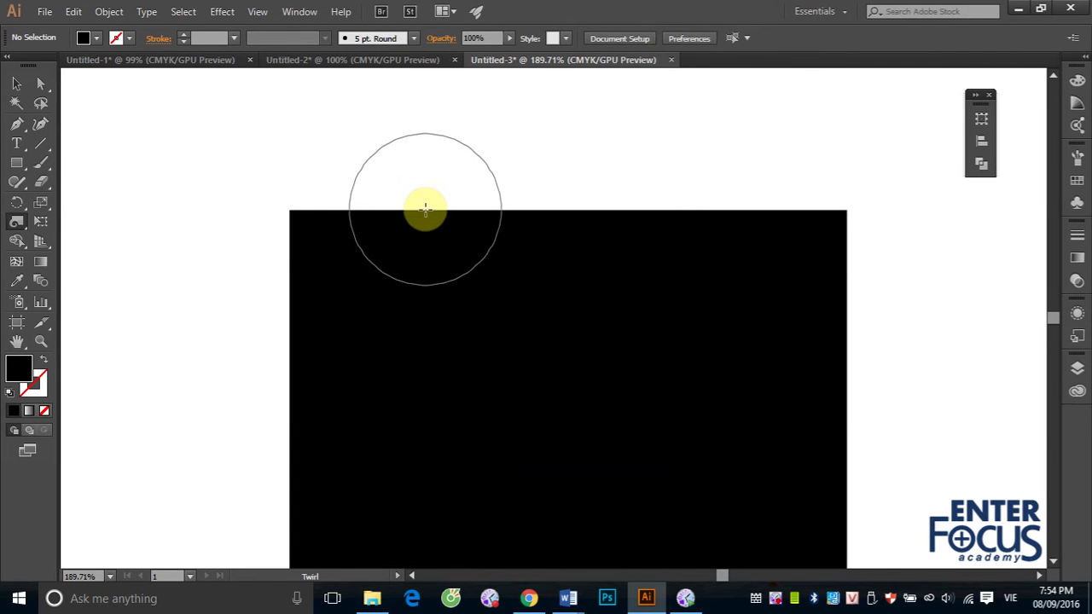
left_click_drag(428, 208, 425, 208)
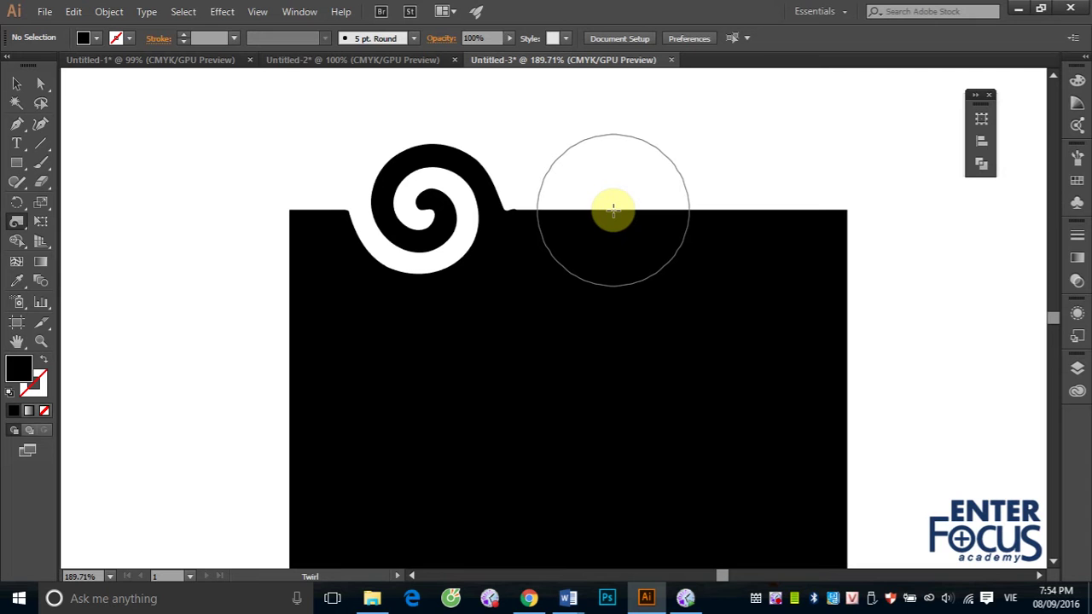
left_click_drag(612, 209, 612, 209)
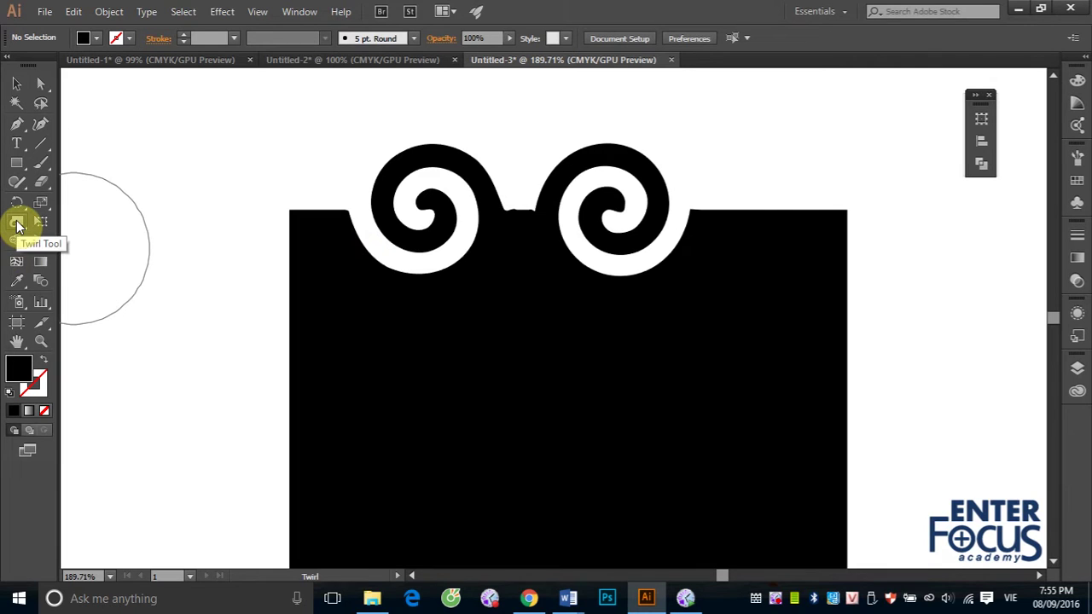
Step: Set the twirl rate to -52° and curl the square's right edge into a reverse spiral
double_click(18, 225)
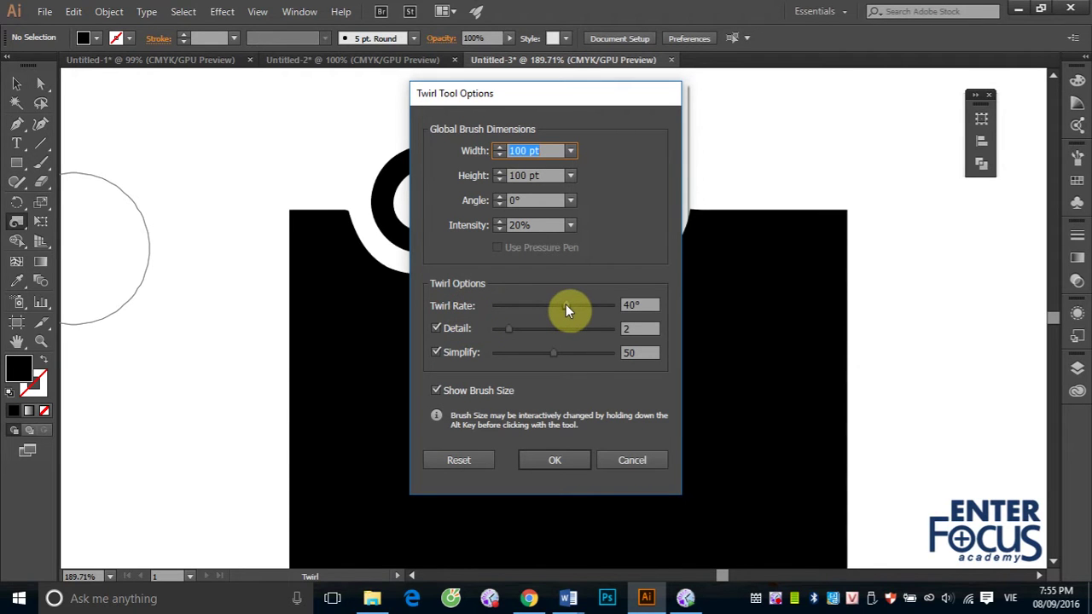
left_click_drag(565, 304, 535, 303)
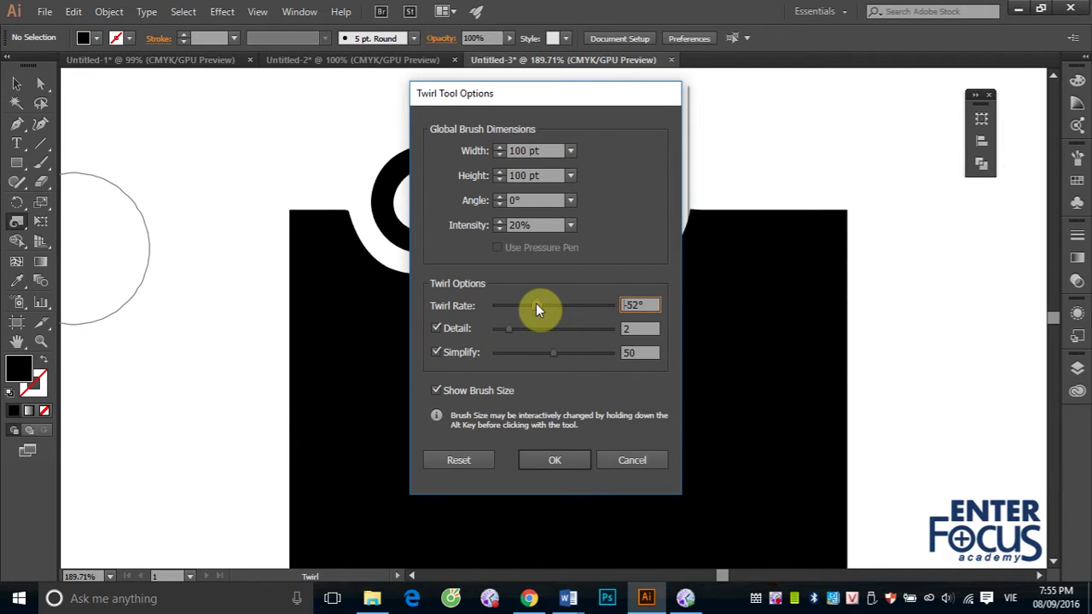
left_click(555, 459)
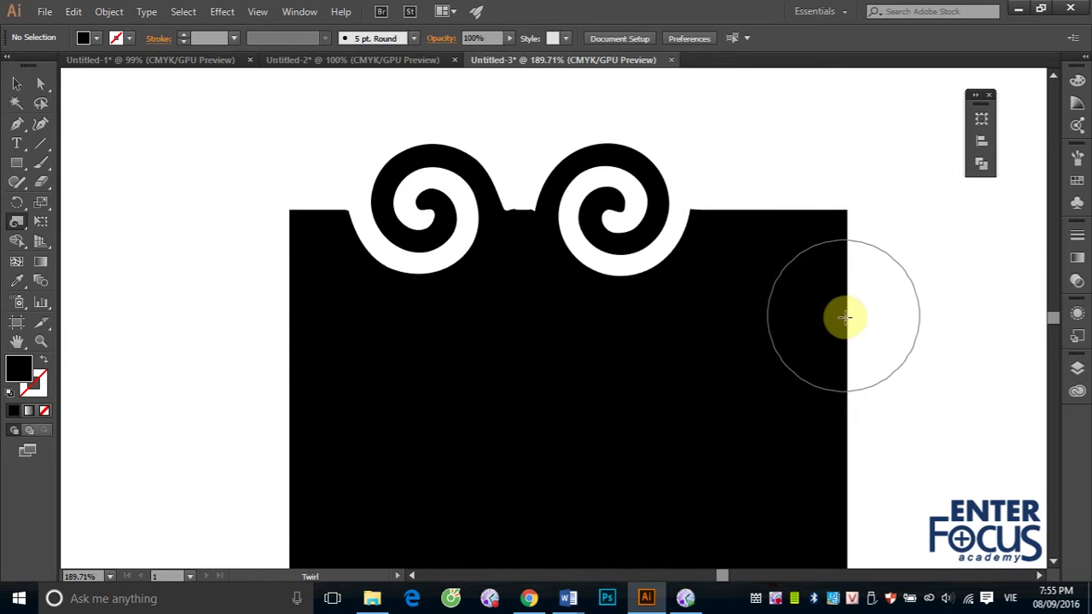
left_click_drag(845, 319, 845, 319)
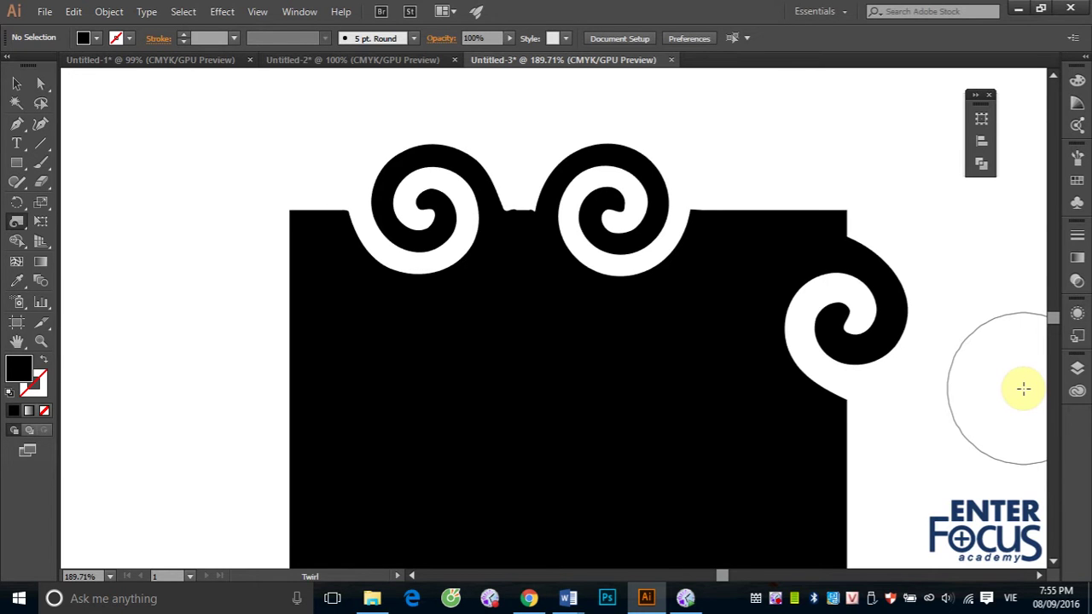
key("ctrl+1")
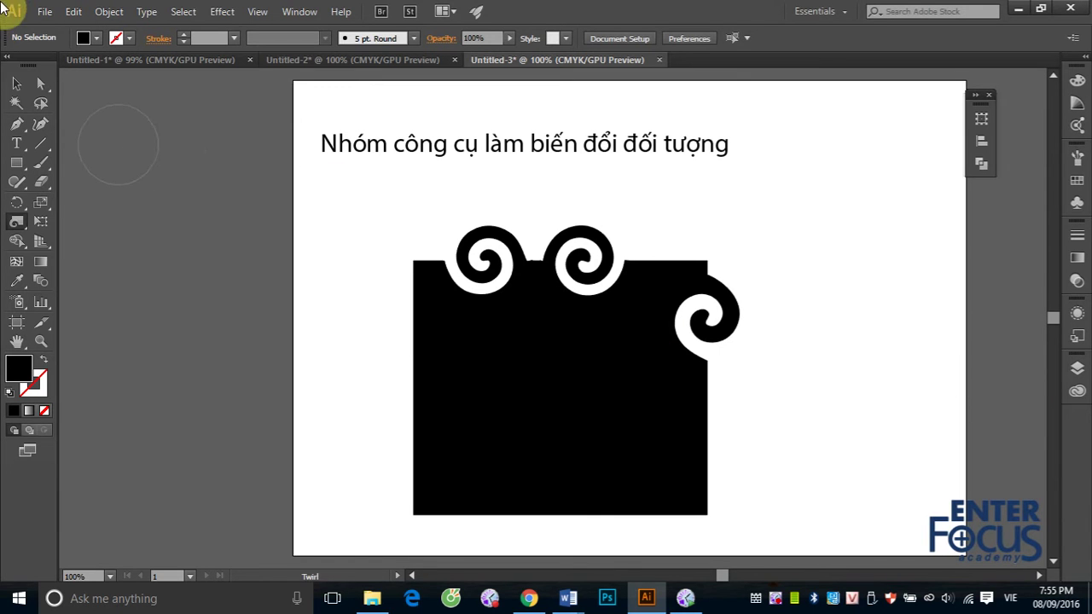
Step: Delete the twirled shape and draw a small black square under the title
left_click(13, 86)
left_click(517, 398)
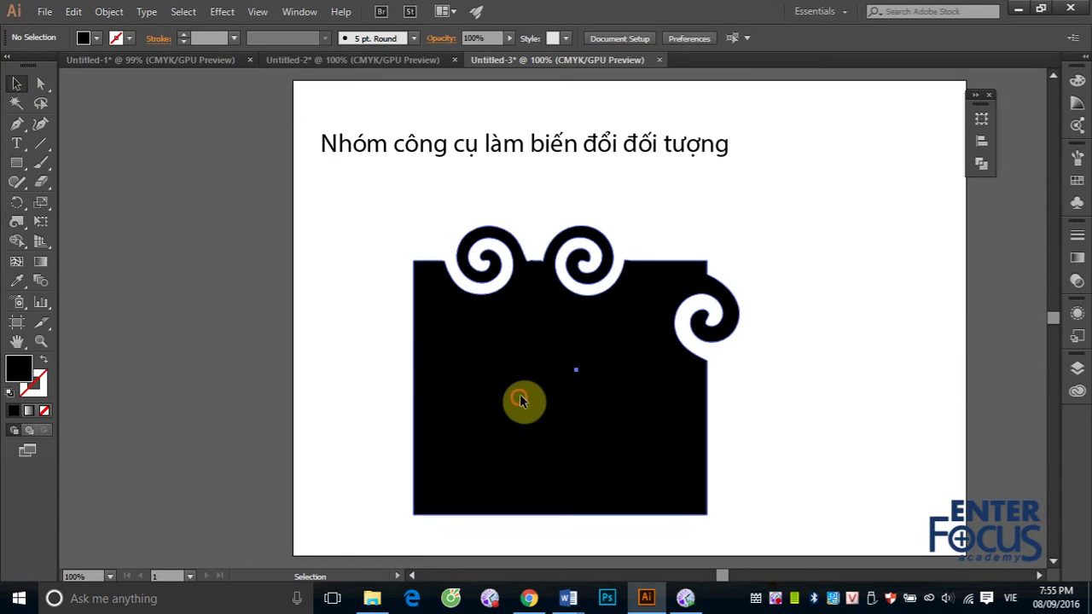
key("Delete")
left_click(16, 162)
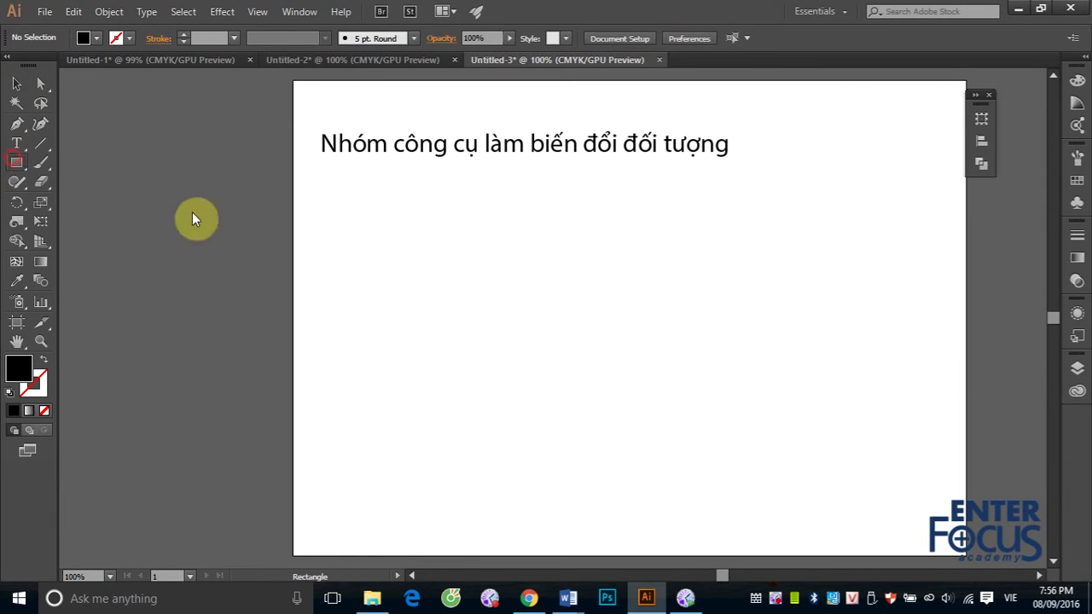
left_click_drag(406, 222, 516, 329)
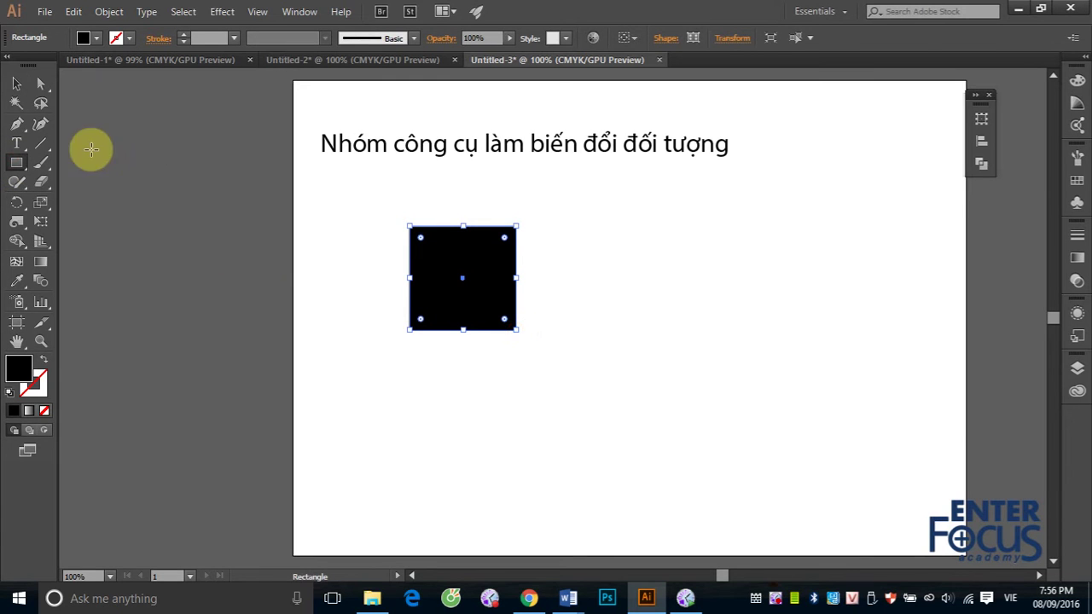
Step: Duplicate the square into a two-by-two grid and select all four squares
left_click(13, 87)
left_click_drag(463, 297, 586, 300)
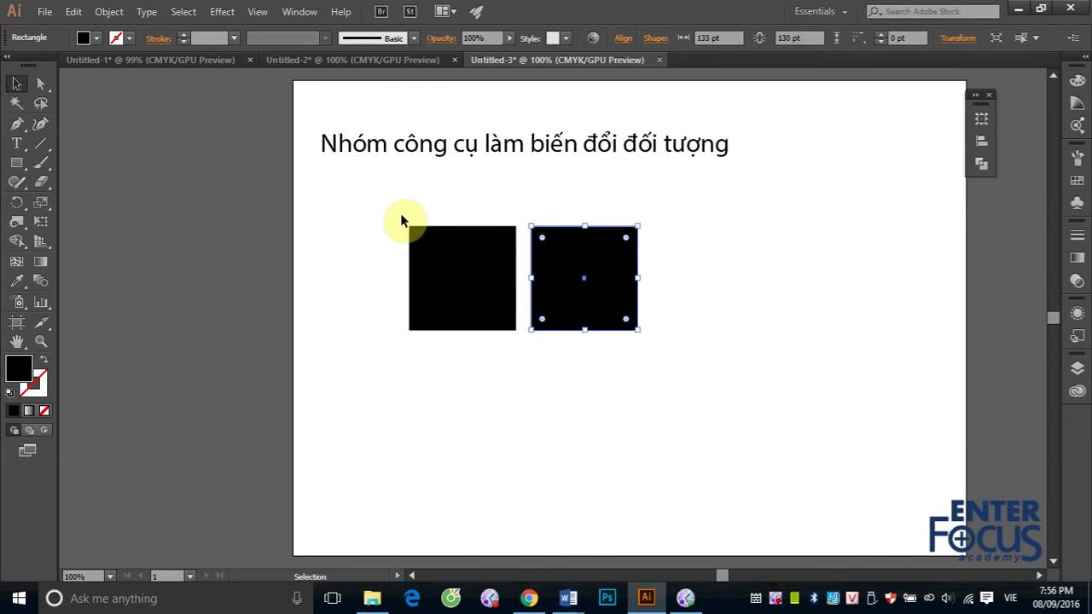
left_click_drag(382, 207, 780, 417)
left_click_drag(601, 298, 601, 420)
left_click(743, 387)
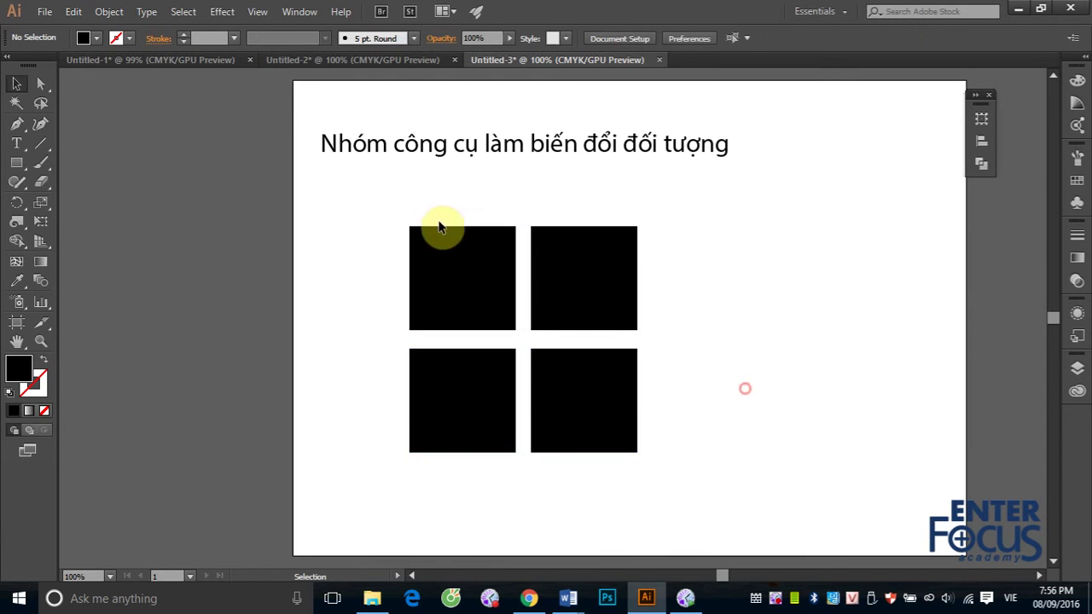
left_click_drag(389, 190, 691, 486)
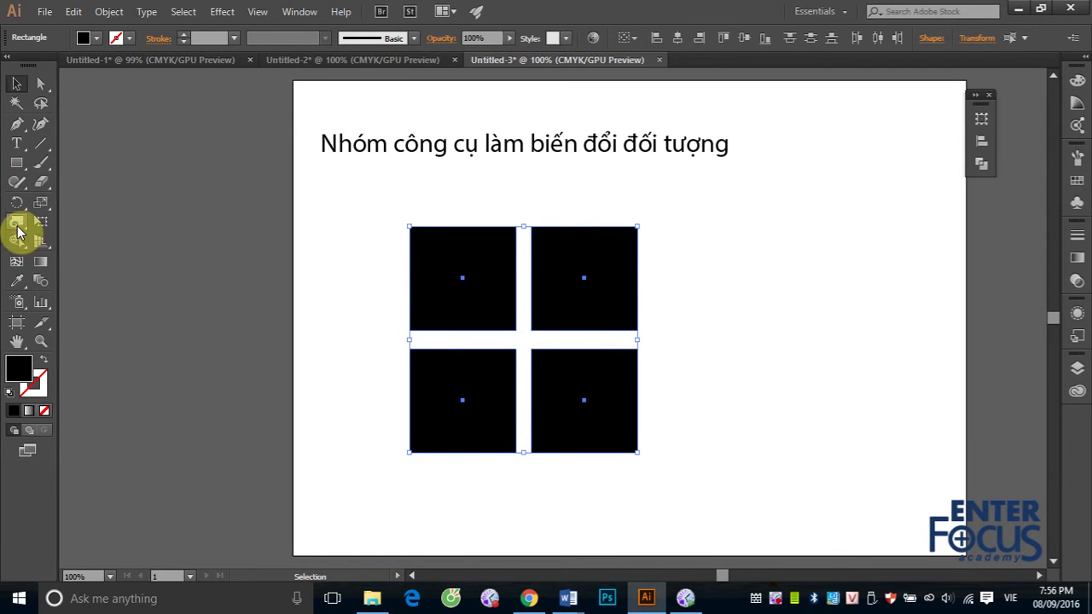
Step: Set the Twirl tool brush width and height to 200 pt
left_click(18, 225)
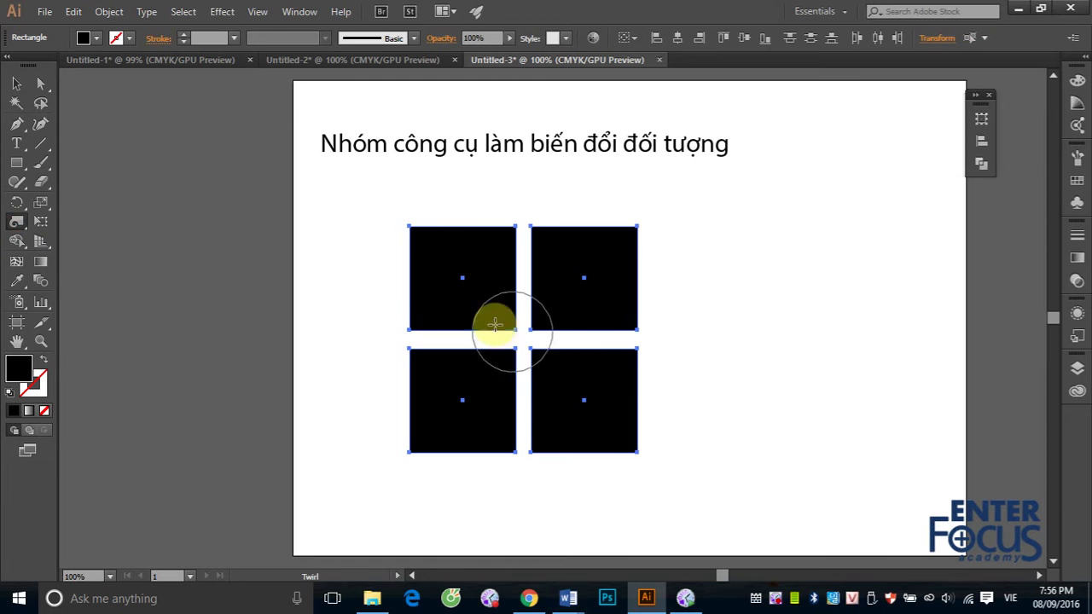
left_click_drag(17, 222, 57, 248)
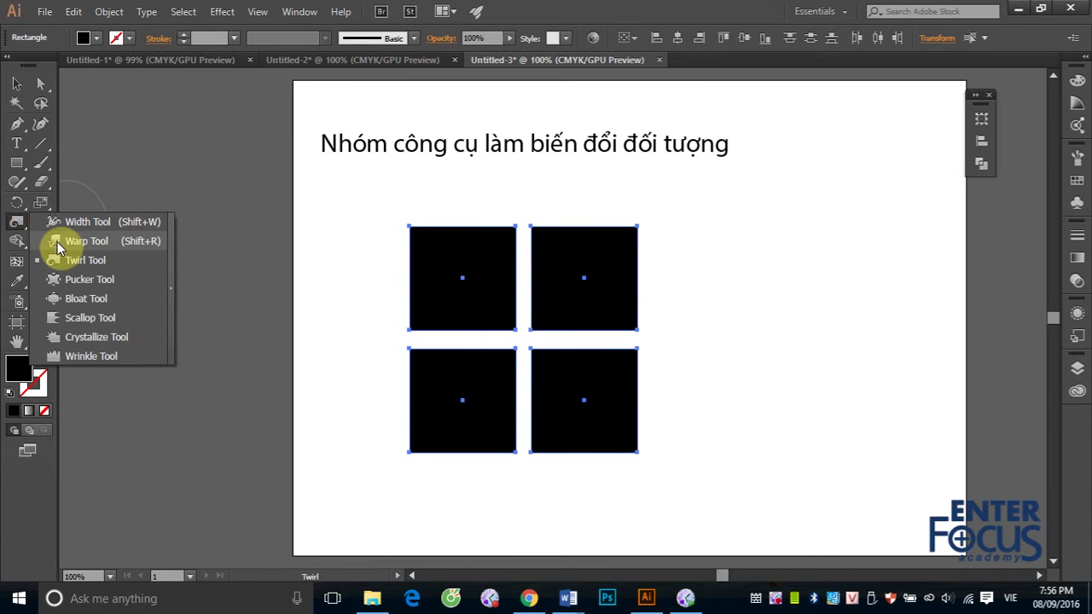
double_click(17, 224)
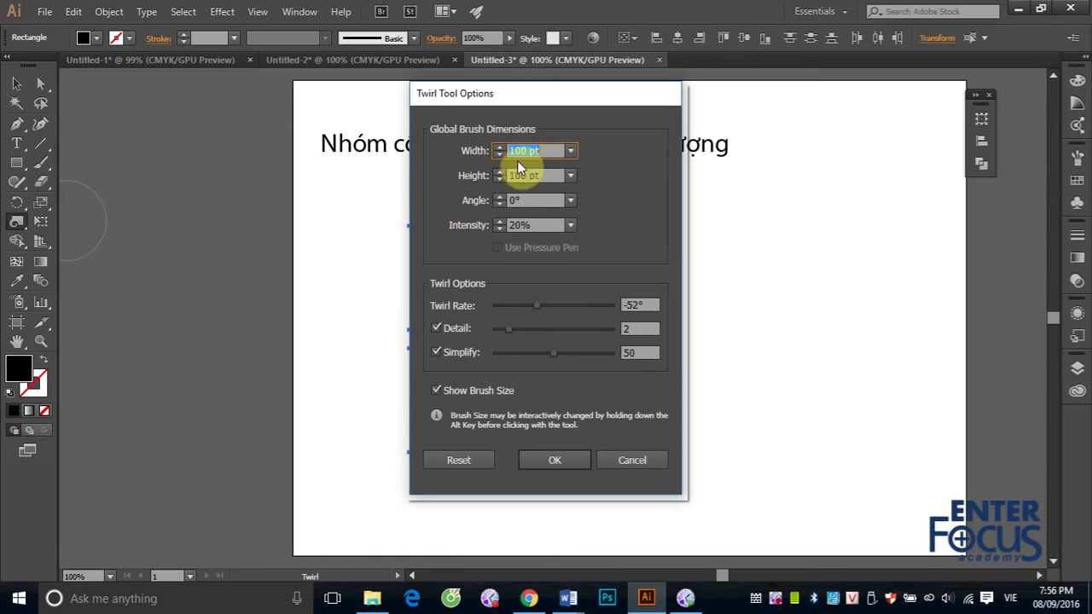
left_click(571, 151)
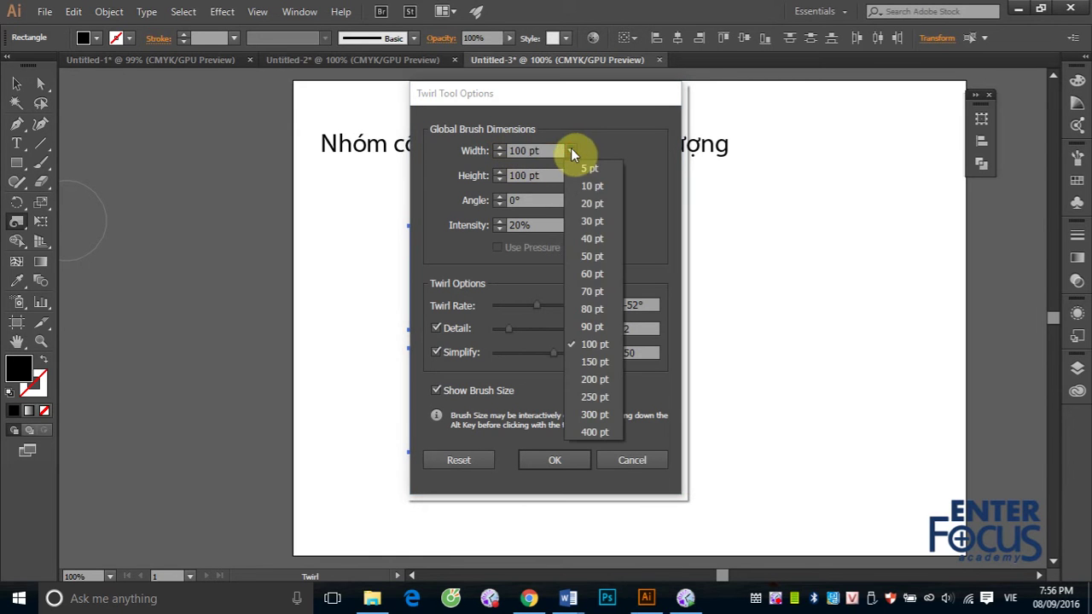
left_click(593, 377)
left_click(547, 461)
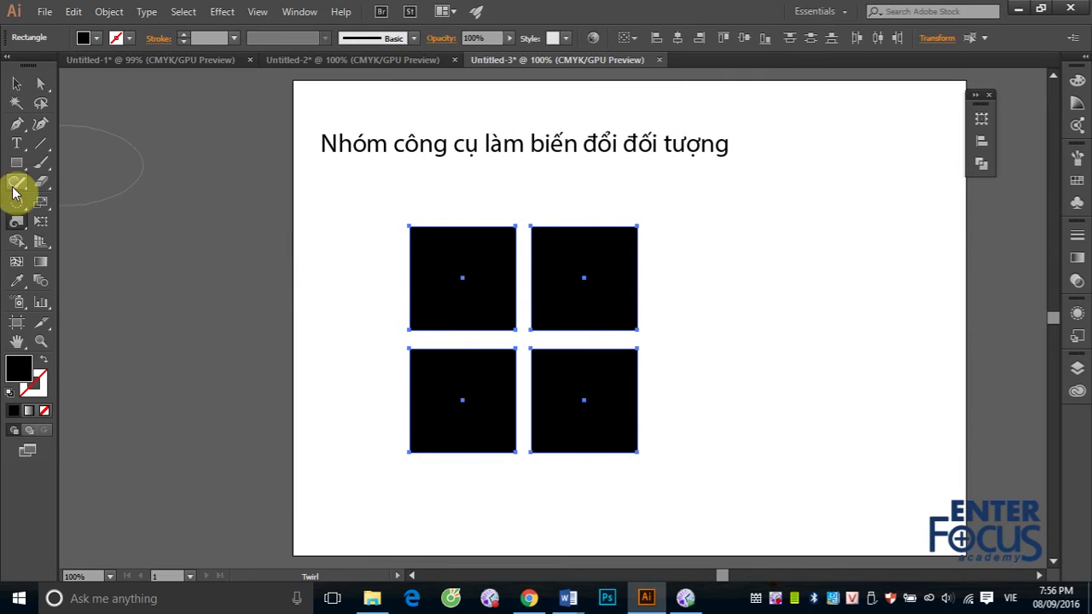
double_click(16, 223)
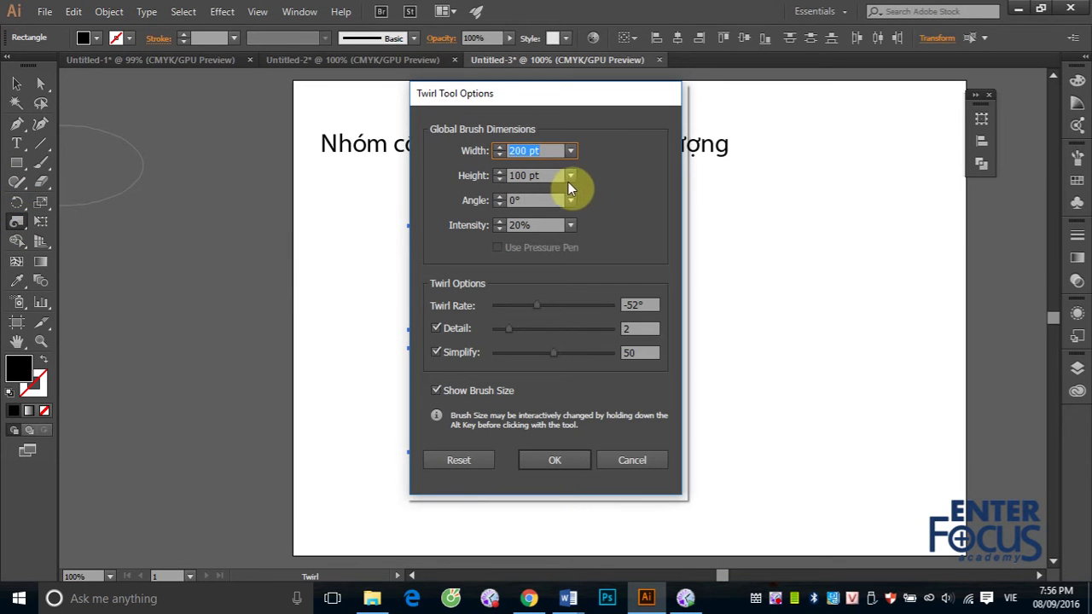
left_click(569, 175)
left_click(594, 408)
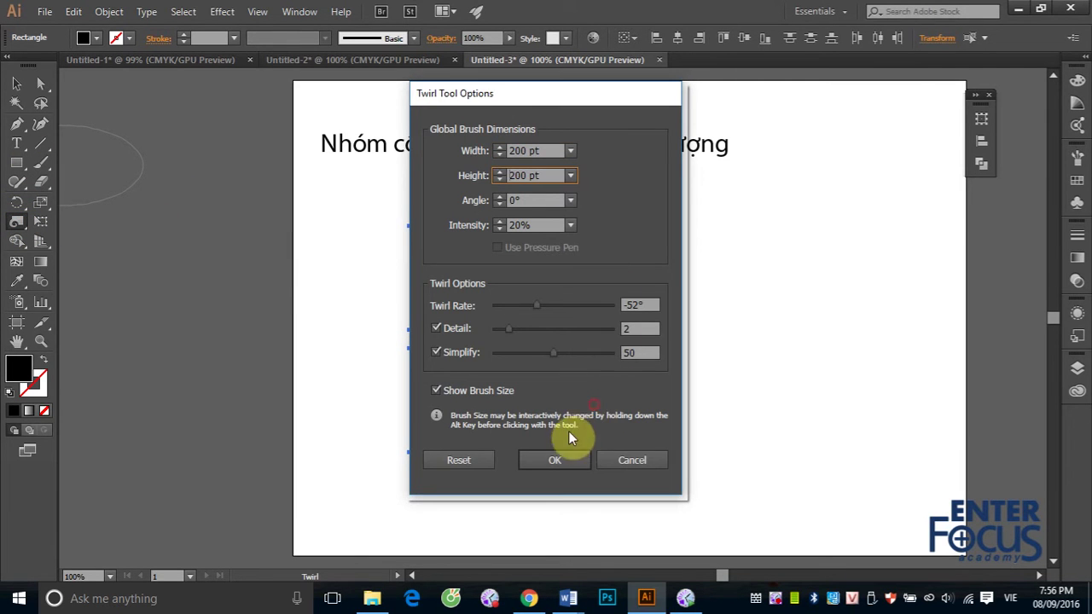
left_click(555, 461)
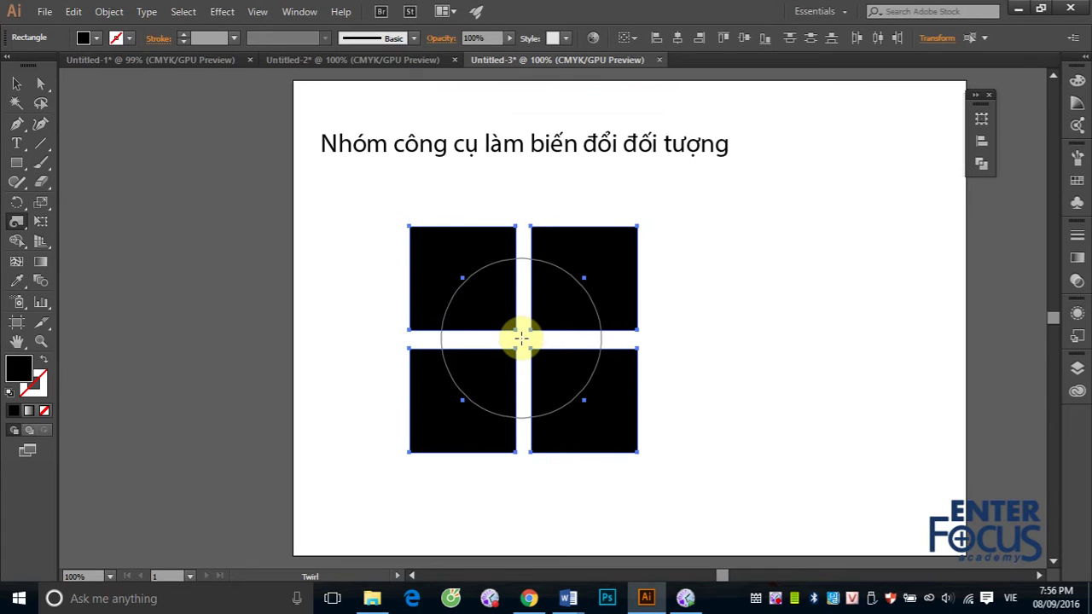
Step: Twirl the four squares at their meeting point into a central spiral, then deselect
left_click(521, 338)
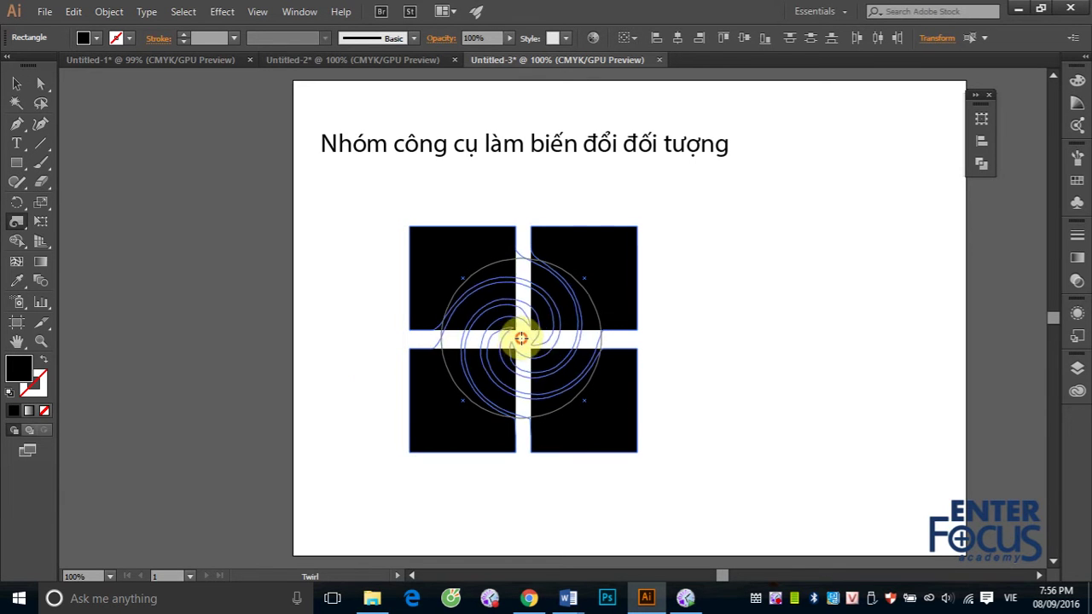
left_click(16, 82)
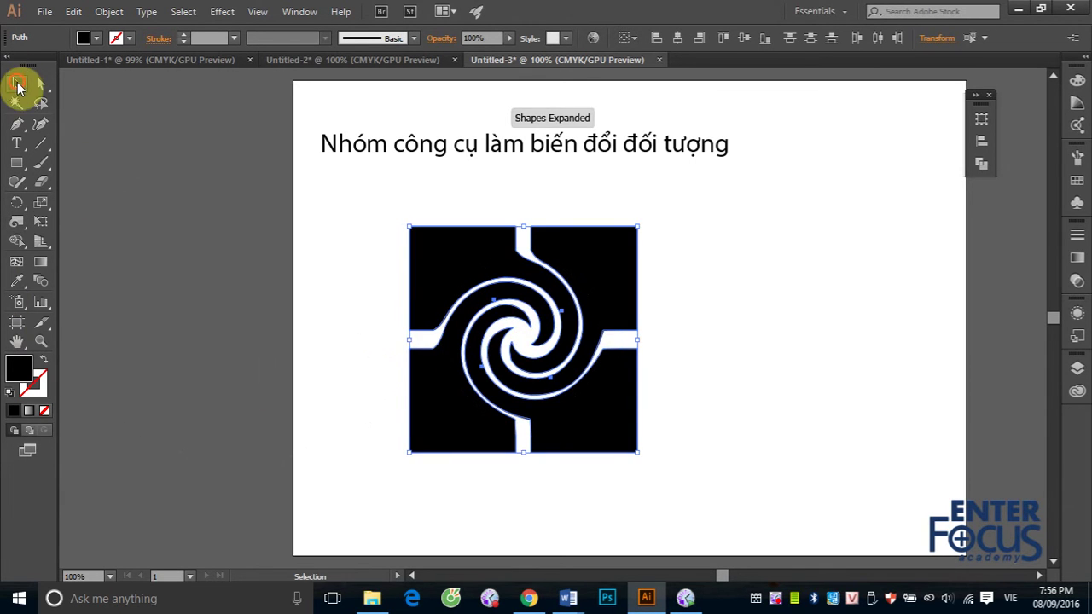
left_click(840, 299)
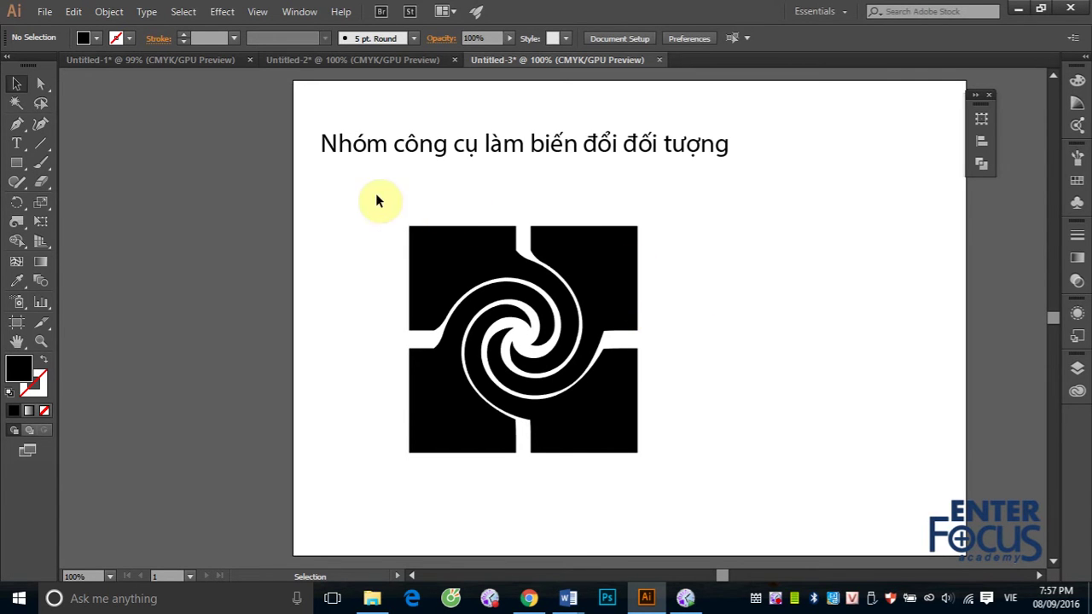
Step: Move the swirl square off the artboard to the left and draw a new black square
left_click_drag(358, 199, 731, 504)
mouse_move(597, 269)
left_mouse_down()
mouse_move(348, 257)
mouse_move(255, 214)
left_mouse_up()
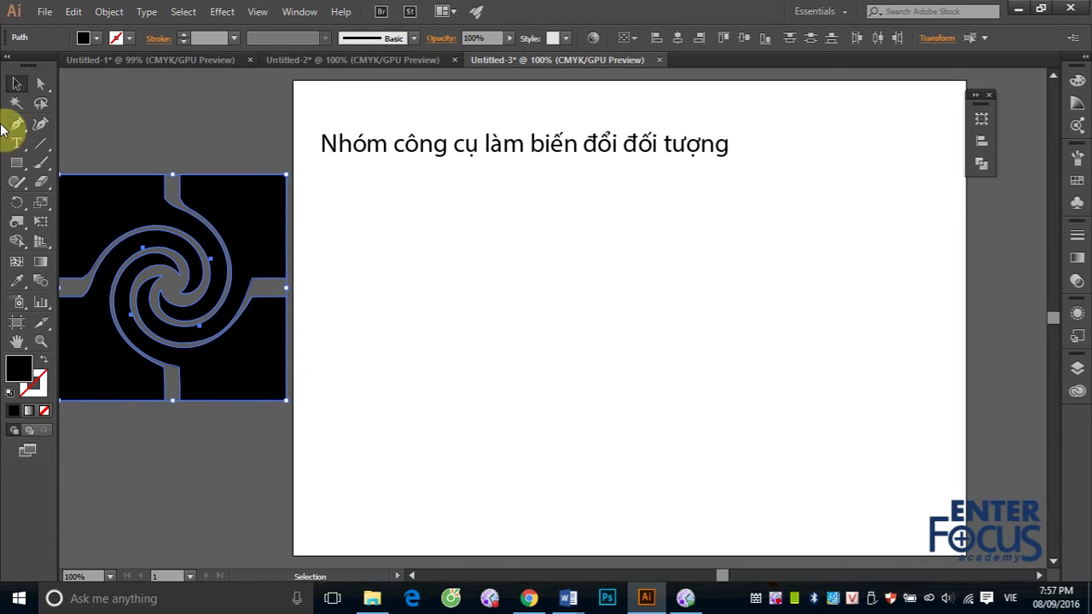
left_click(16, 162)
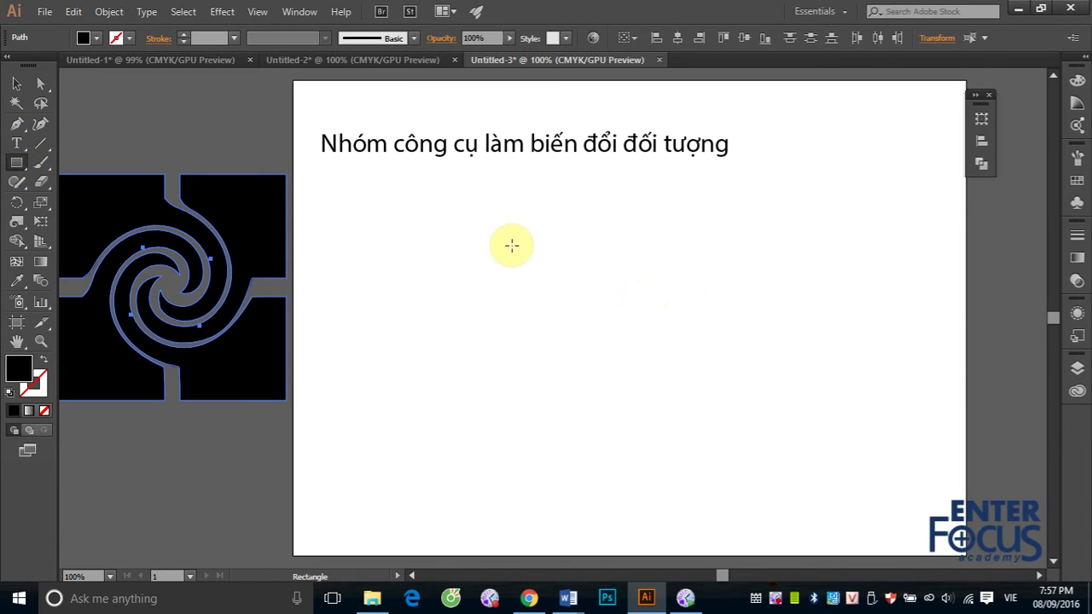
left_click_drag(520, 240, 763, 484)
Step: Select the Pucker Tool from the distortion tool flyout
left_click(16, 83)
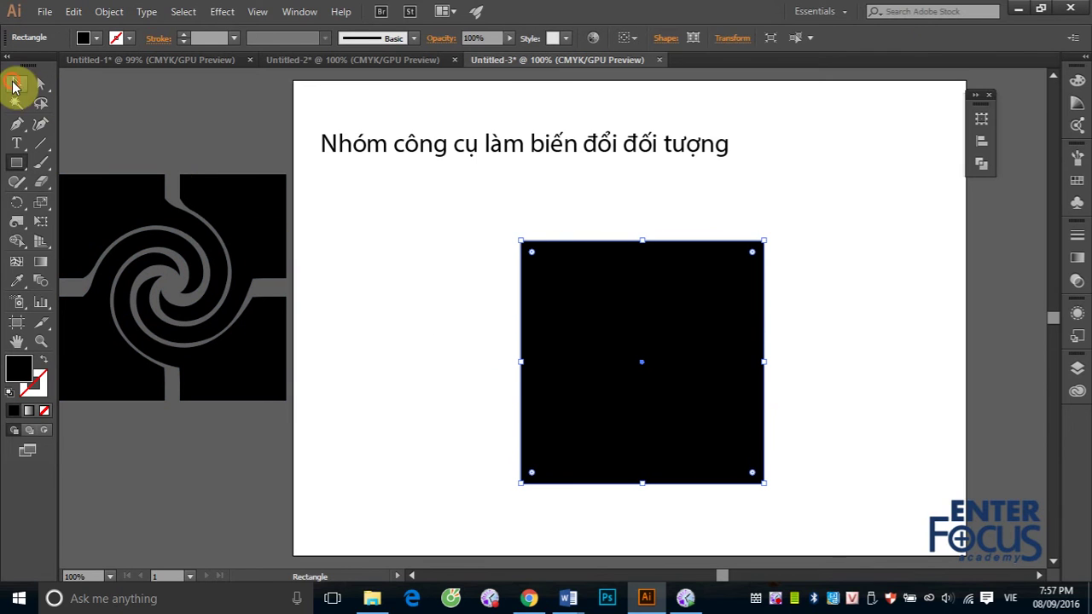
left_click_drag(19, 220, 100, 290)
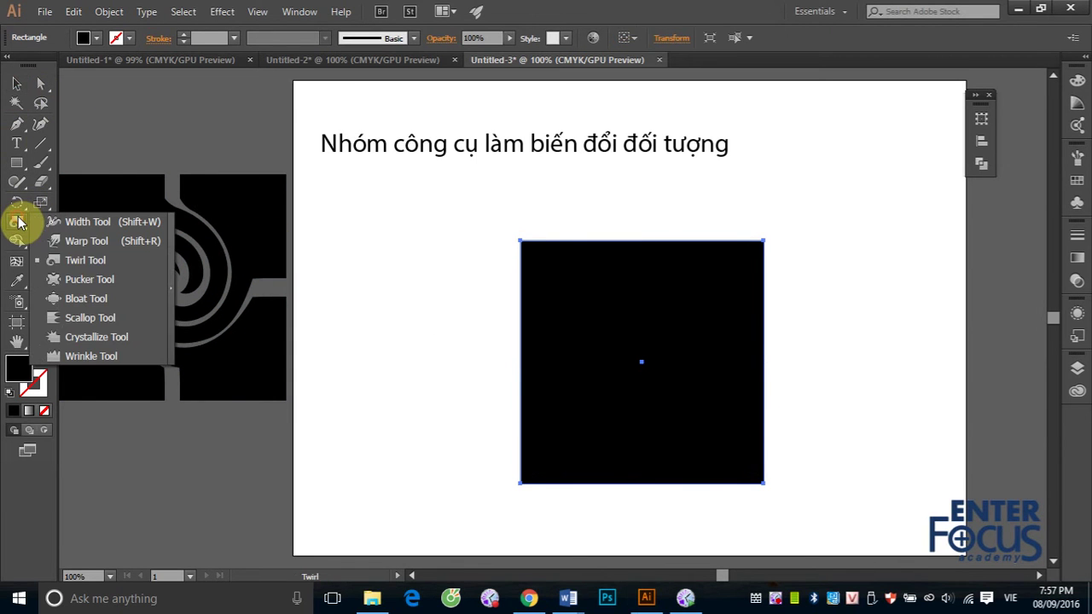
left_click(100, 290)
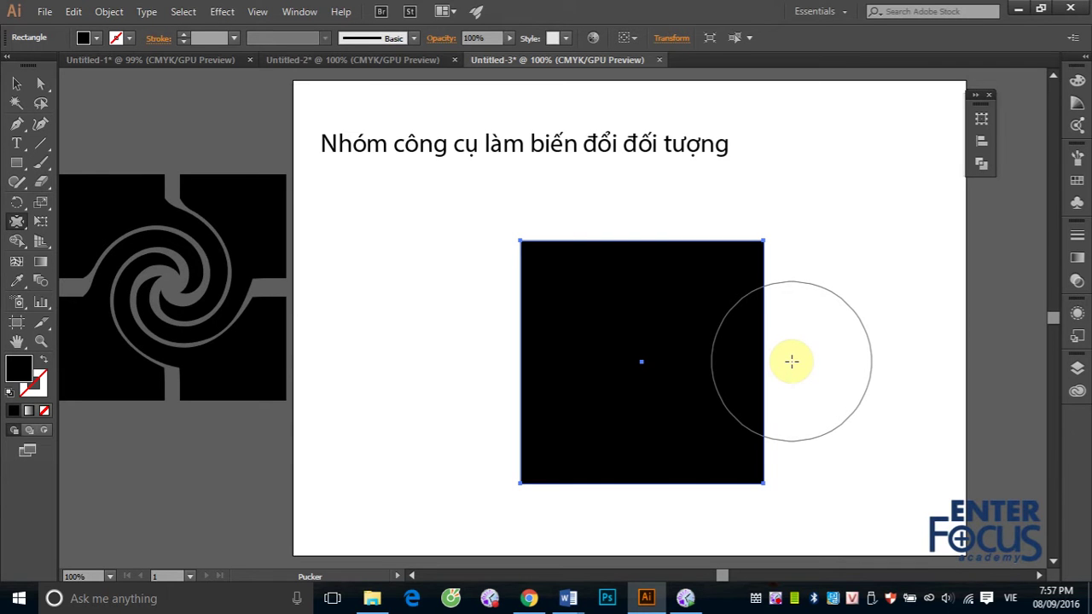
Step: Bow the square's right and left edges outward and pucker its top edge into a V notch
left_click(791, 362)
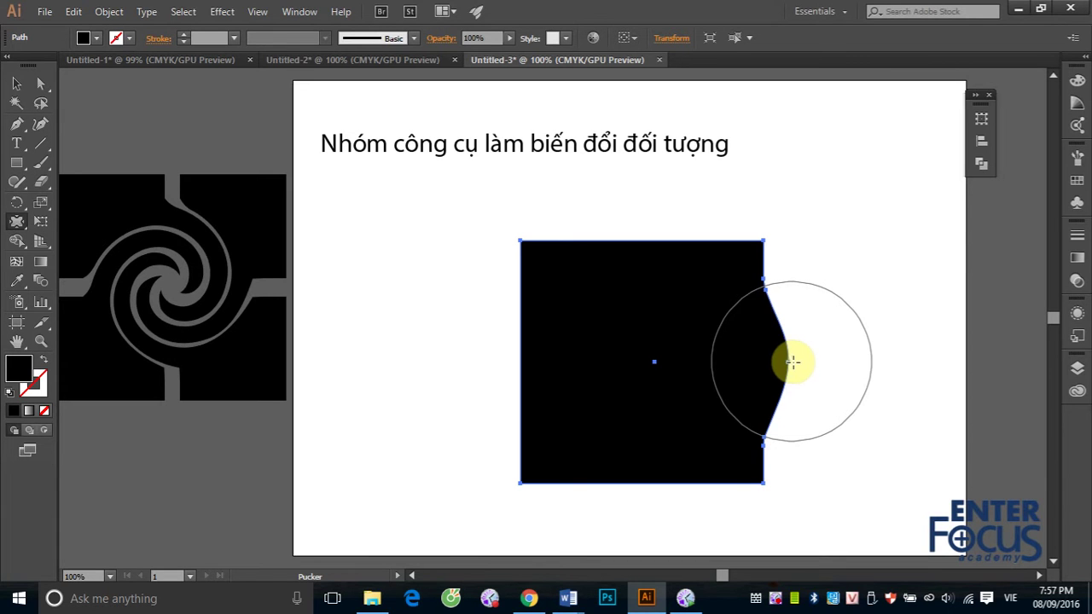
left_click_drag(792, 362, 792, 363)
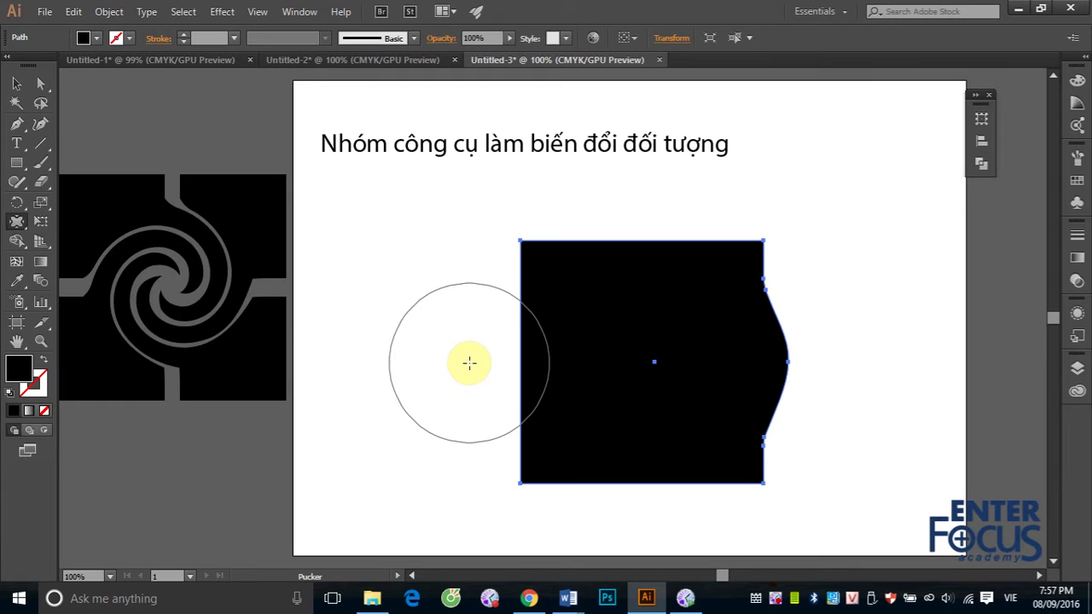
left_click_drag(469, 362, 469, 363)
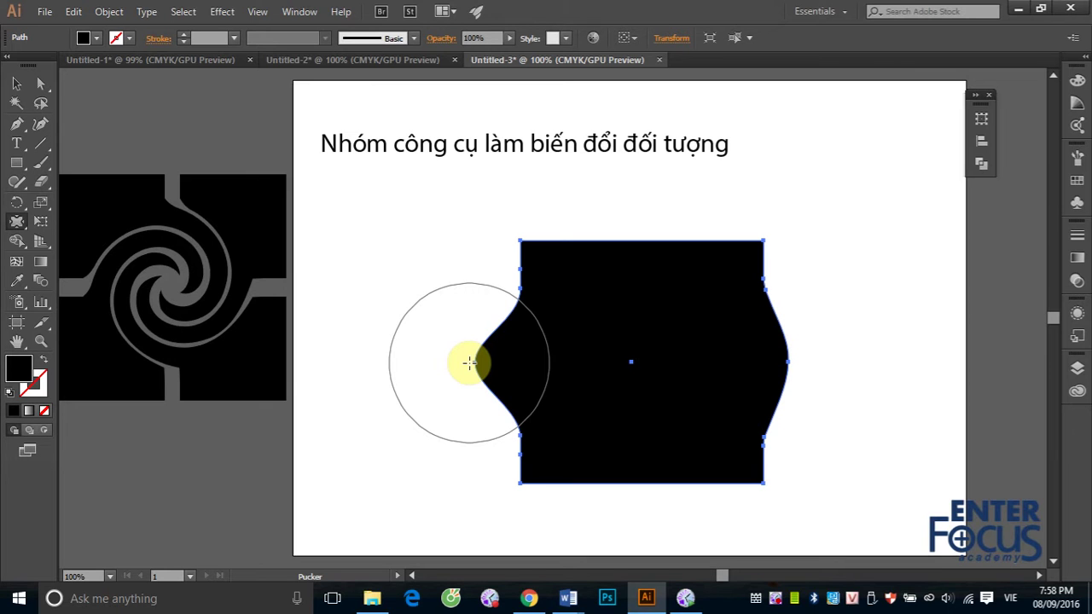
left_click_drag(469, 362, 469, 362)
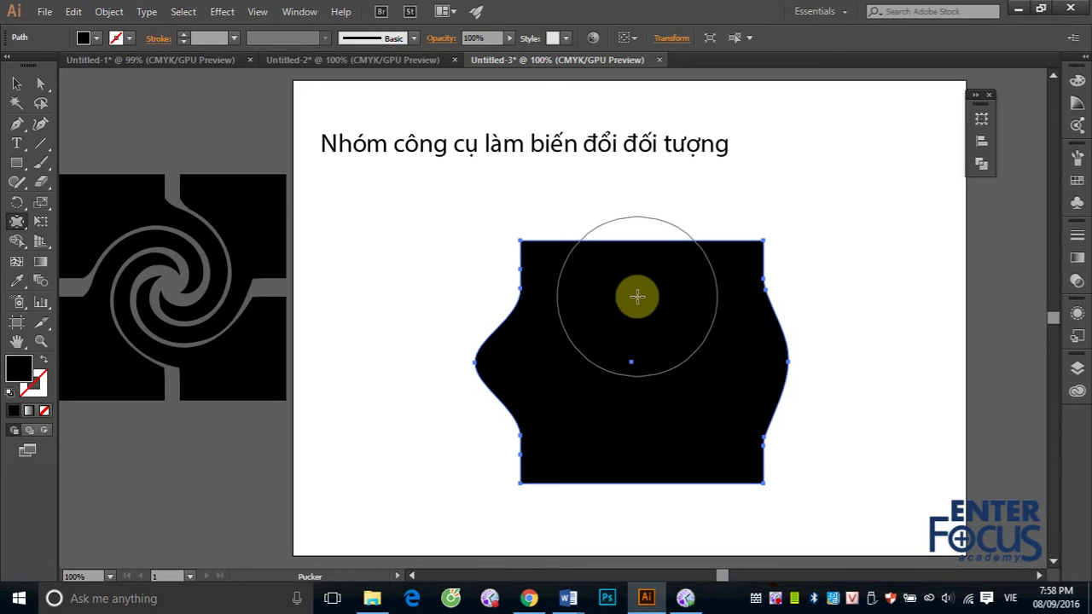
left_click_drag(640, 298, 647, 295)
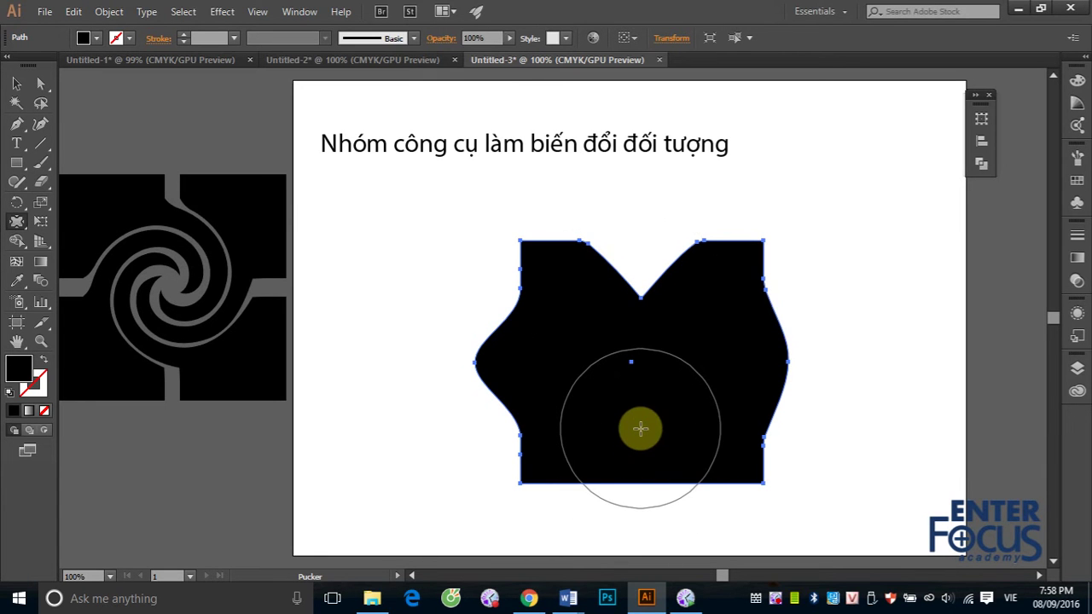
Step: Pucker the right side into a spike and pinch the bottom outline into a V notch
left_click_drag(639, 428, 639, 430)
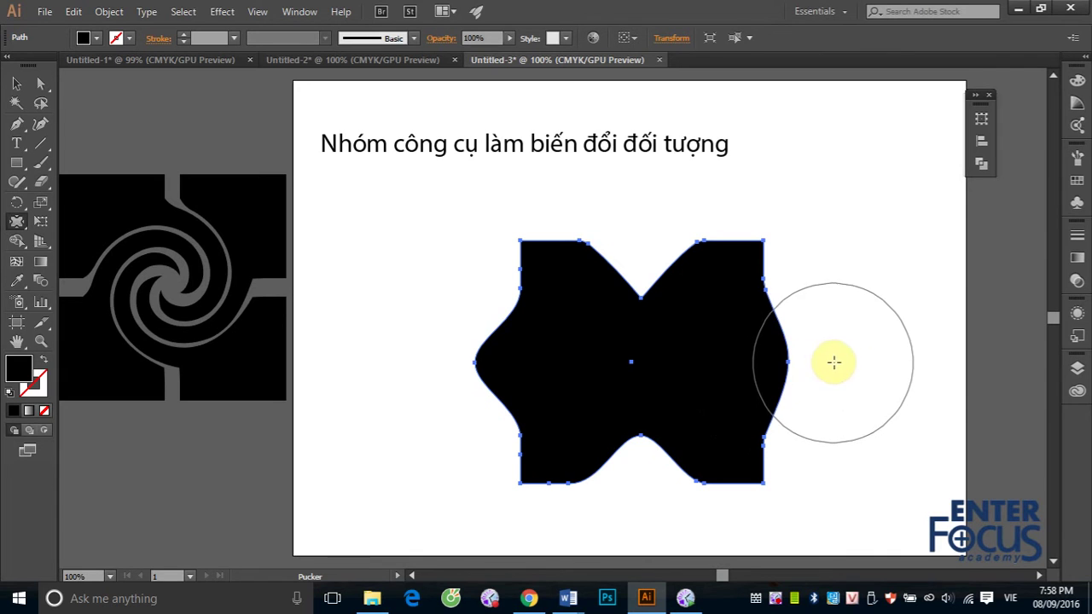
left_click_drag(833, 361, 833, 361)
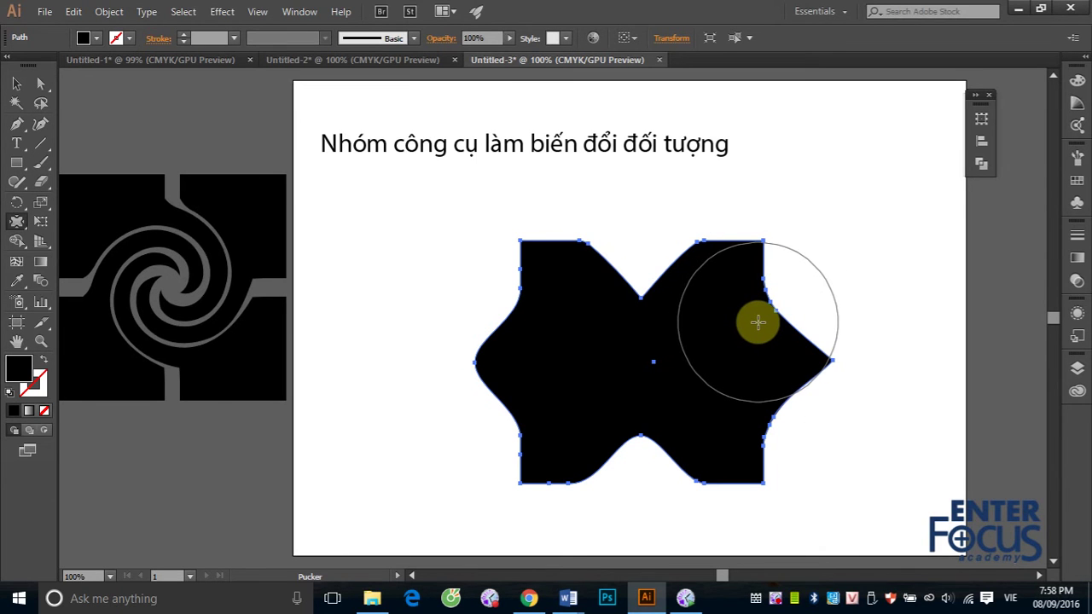
left_click_drag(758, 323, 904, 361)
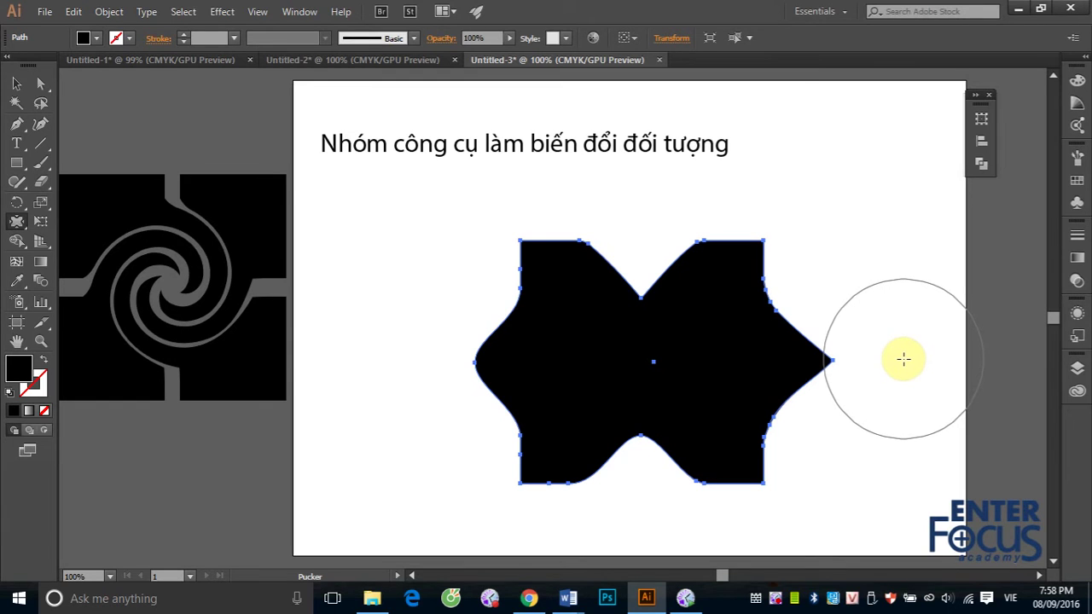
mouse_move(785, 336)
left_mouse_down()
mouse_move(740, 322)
mouse_move(819, 253)
mouse_move(806, 185)
mouse_move(710, 163)
mouse_move(621, 212)
mouse_move(504, 196)
mouse_move(373, 231)
mouse_move(394, 352)
mouse_move(441, 370)
mouse_move(575, 487)
left_mouse_up()
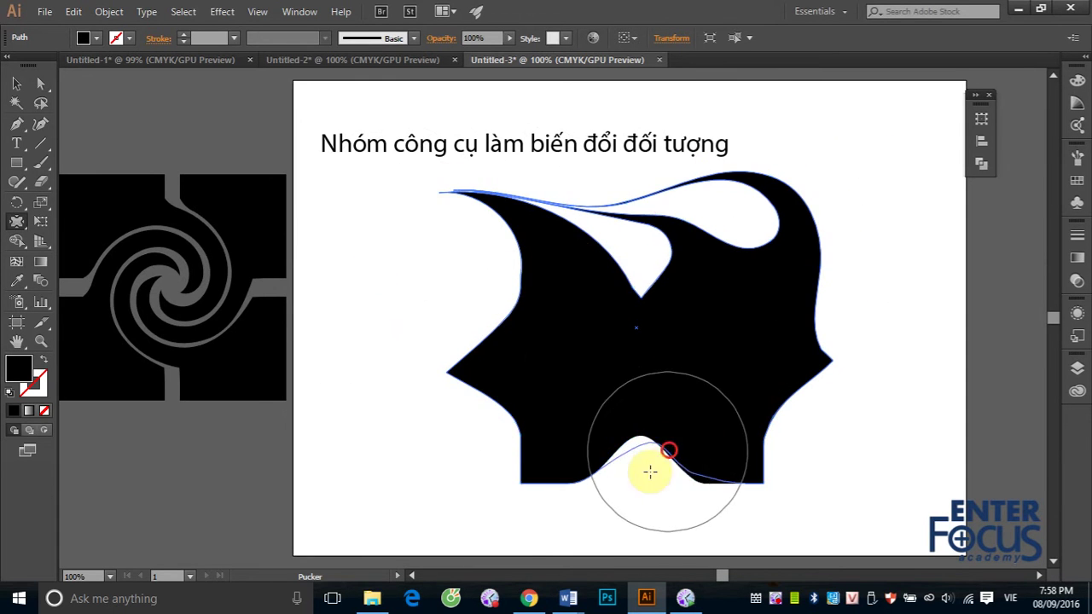
mouse_move(648, 520)
left_mouse_down()
mouse_move(485, 415)
mouse_move(378, 319)
mouse_move(395, 234)
mouse_move(679, 319)
mouse_move(847, 262)
mouse_move(938, 264)
left_mouse_up()
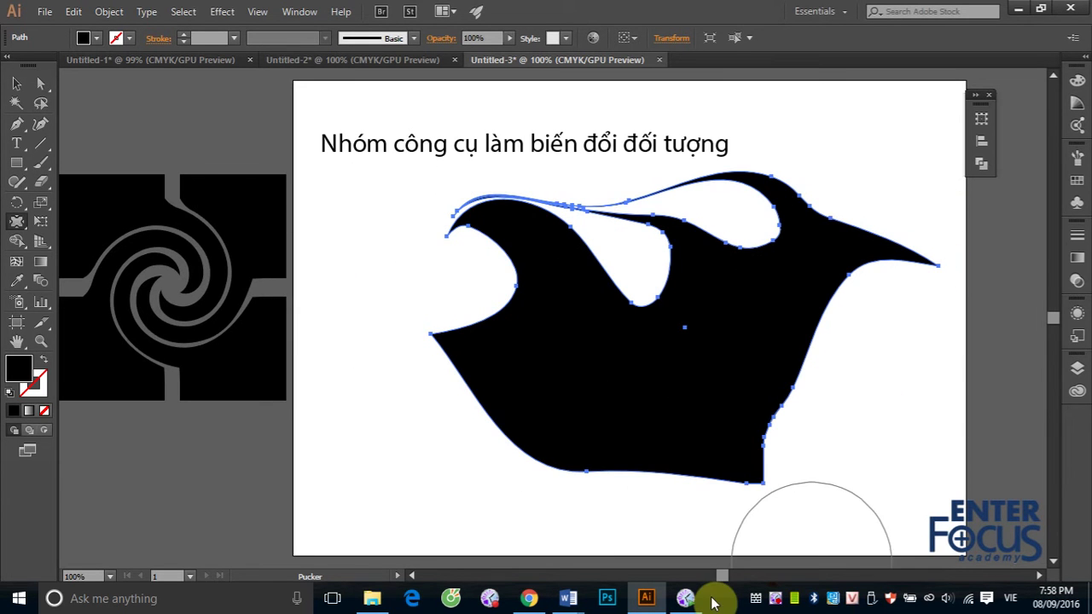
mouse_move(758, 509)
left_mouse_down()
mouse_move(824, 419)
mouse_move(654, 366)
mouse_move(633, 370)
left_mouse_up()
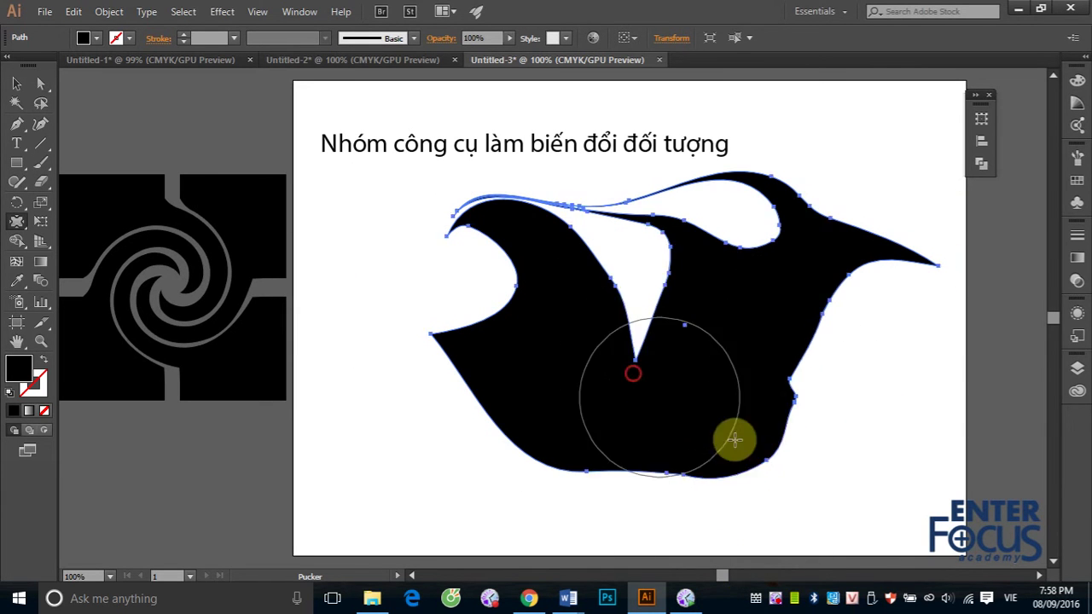
Step: Pinch the central wedge and right outline into sharp notches and round out the left edge
mouse_move(839, 406)
left_mouse_down()
mouse_move(677, 344)
mouse_move(691, 326)
mouse_move(725, 358)
left_mouse_up()
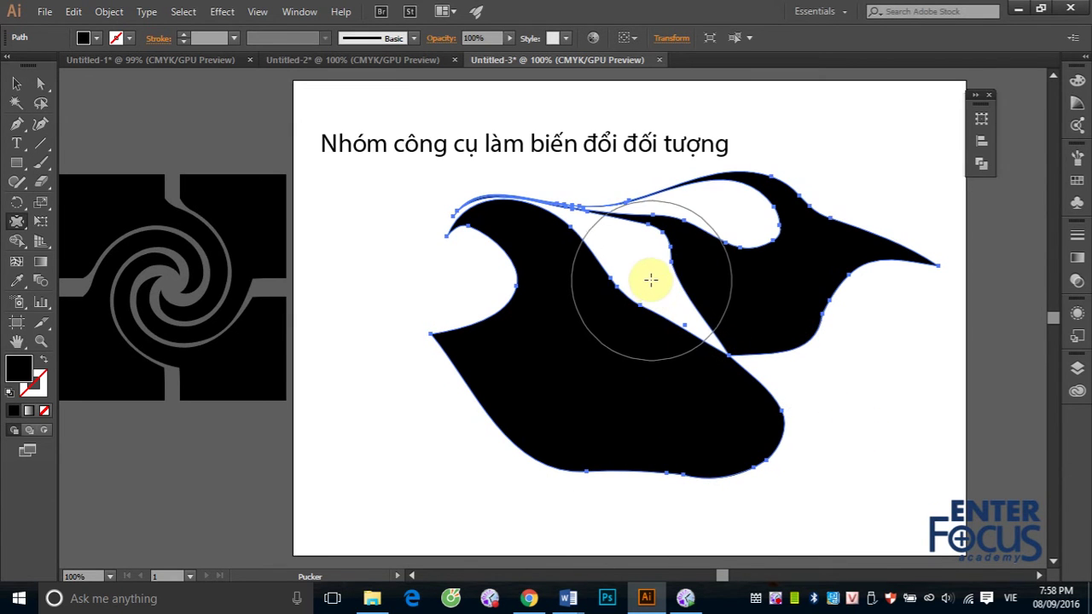
left_click_drag(650, 279, 639, 273)
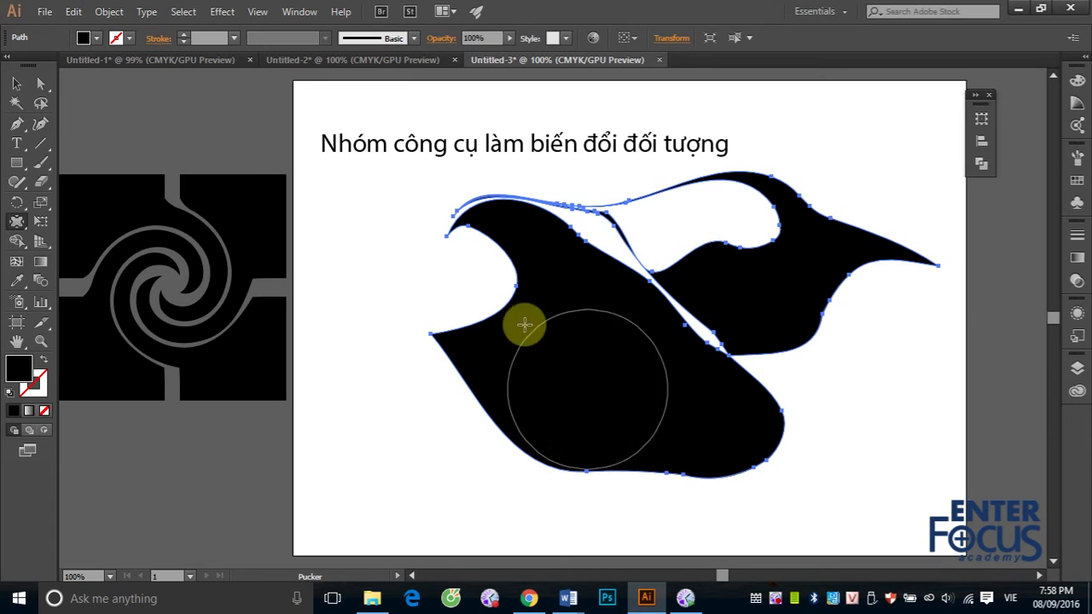
mouse_move(520, 321)
left_mouse_down()
mouse_move(624, 235)
mouse_move(698, 217)
left_mouse_up()
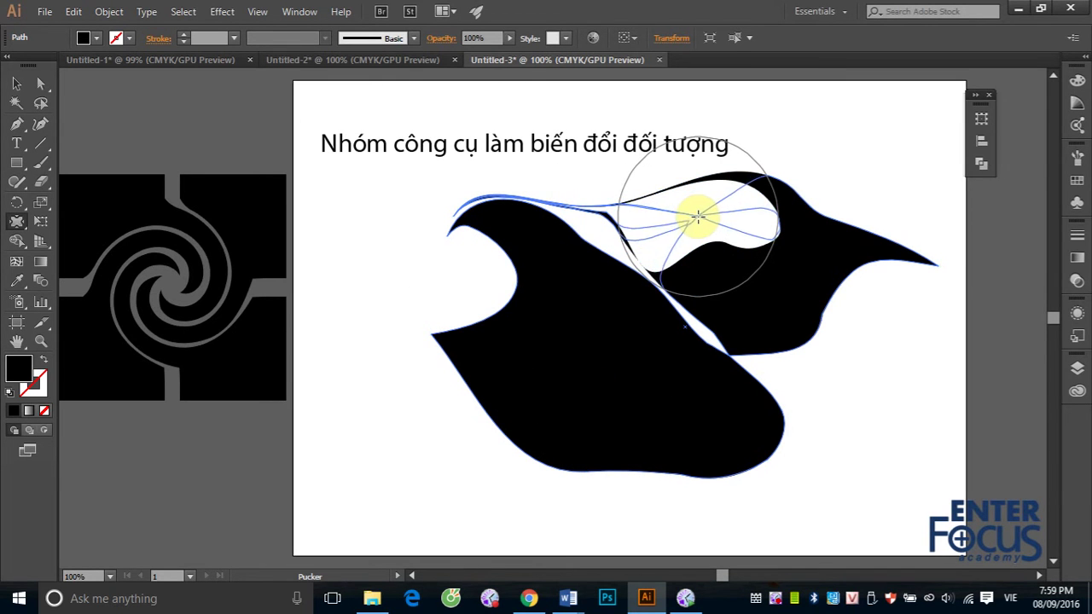
left_click_drag(698, 216, 698, 217)
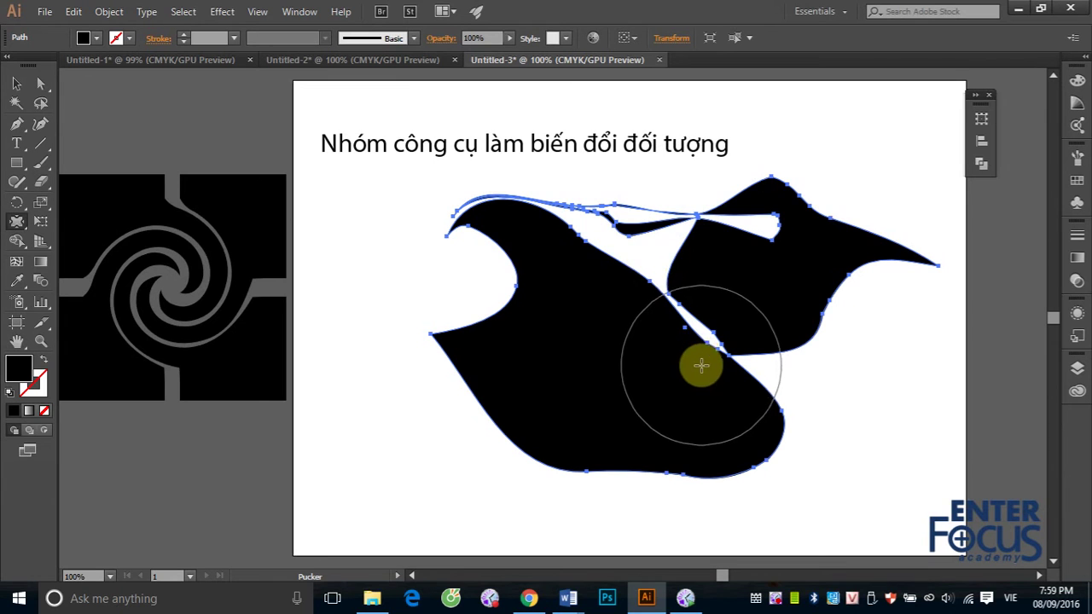
left_click_drag(645, 246, 644, 249)
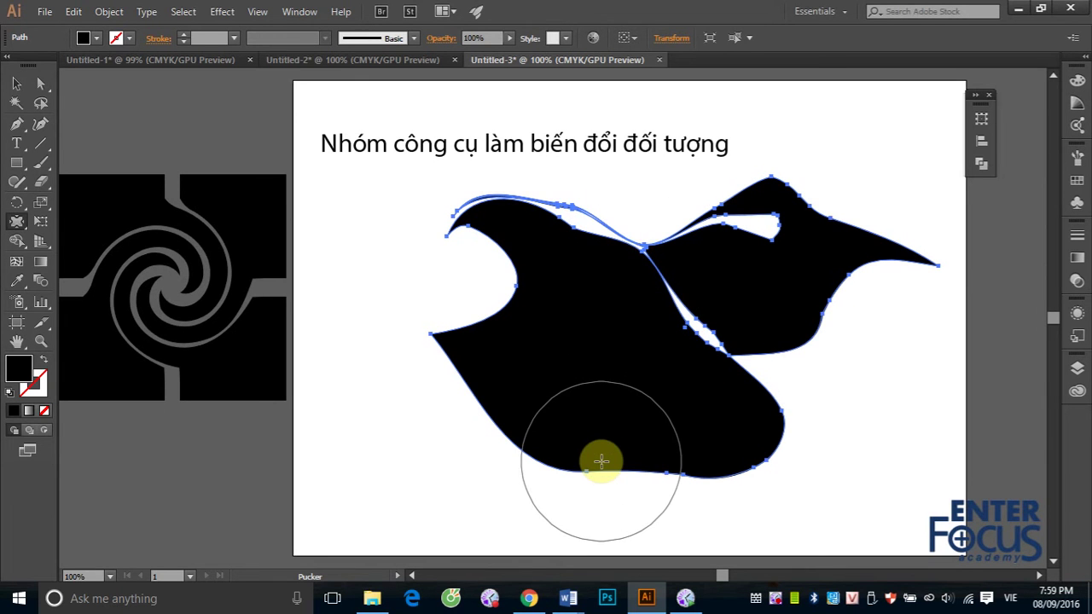
left_click_drag(767, 415, 824, 385)
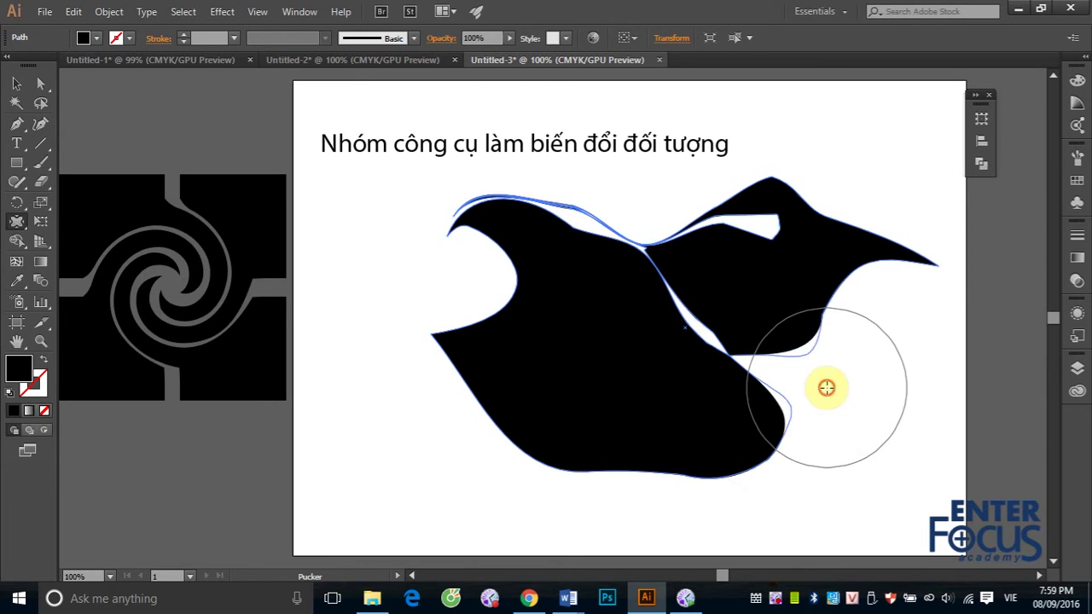
left_click_drag(460, 285, 431, 307)
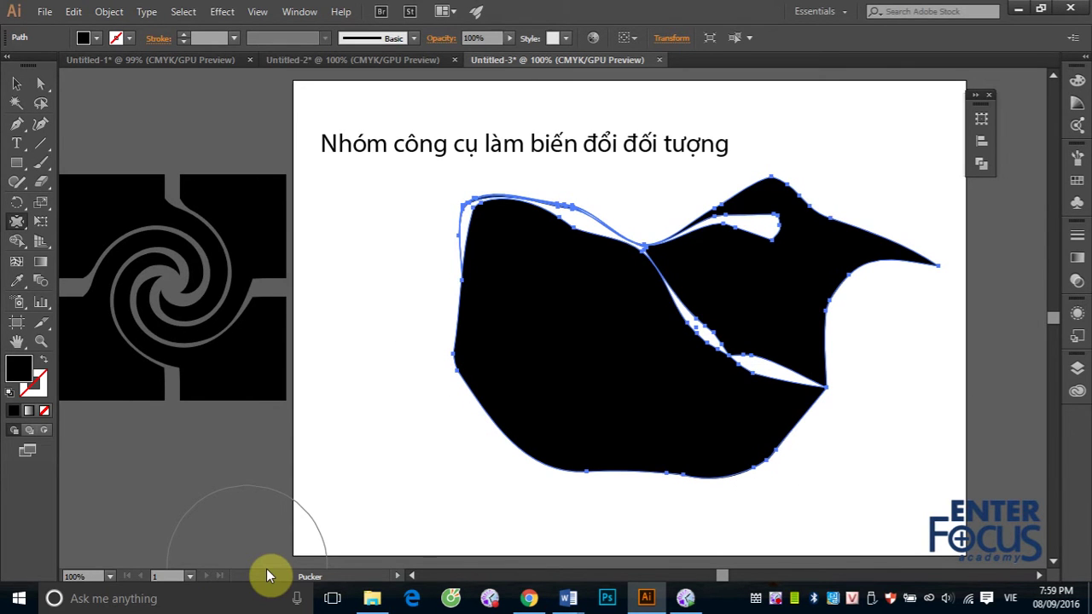
Step: Delete the previously distorted black shape from the artboard
left_click(15, 86)
left_click(984, 307)
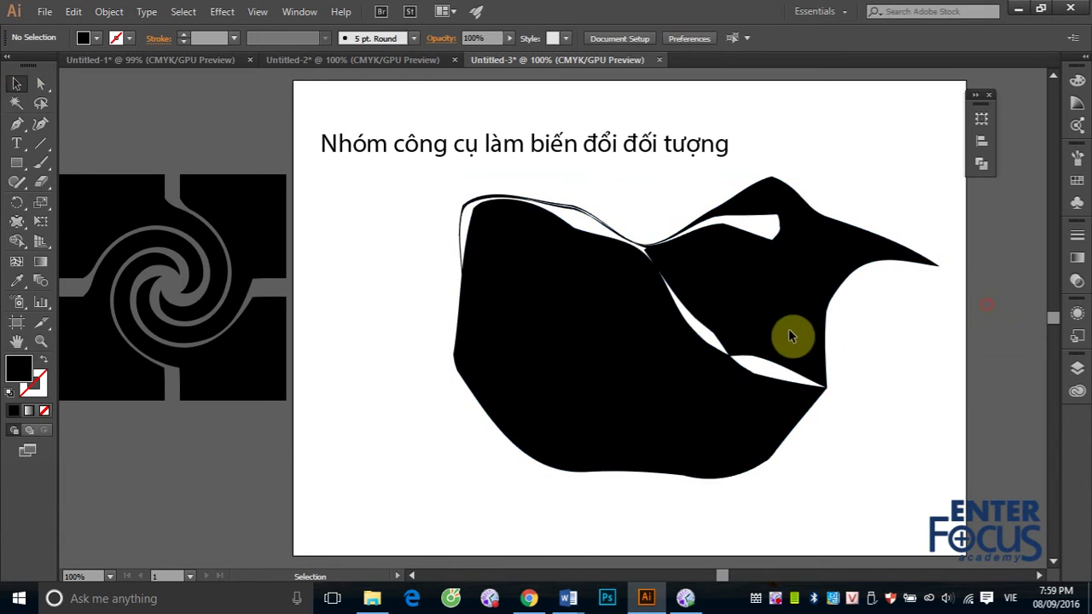
left_click(770, 319)
key("Delete")
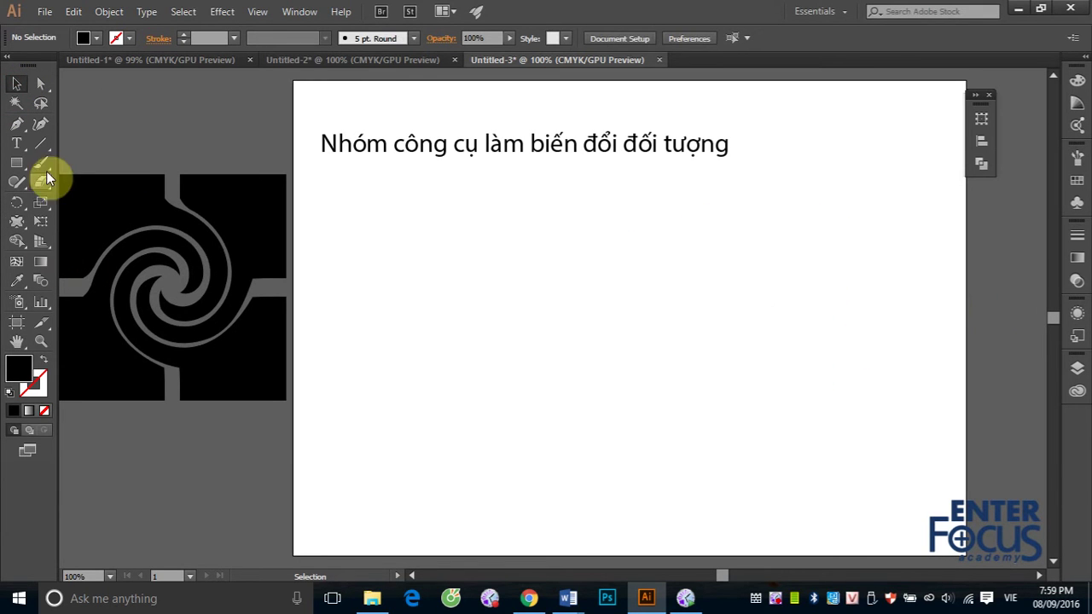
Step: Draw a black rectangle and Alt-drag a copy to its right
left_click(19, 166)
left_click_drag(456, 244, 617, 436)
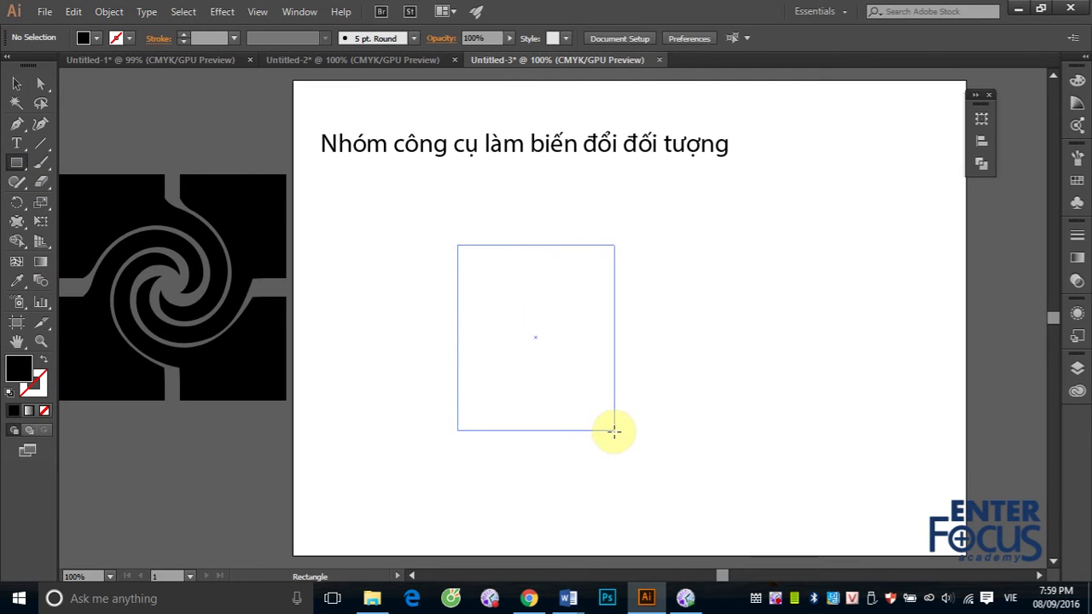
left_click(17, 83)
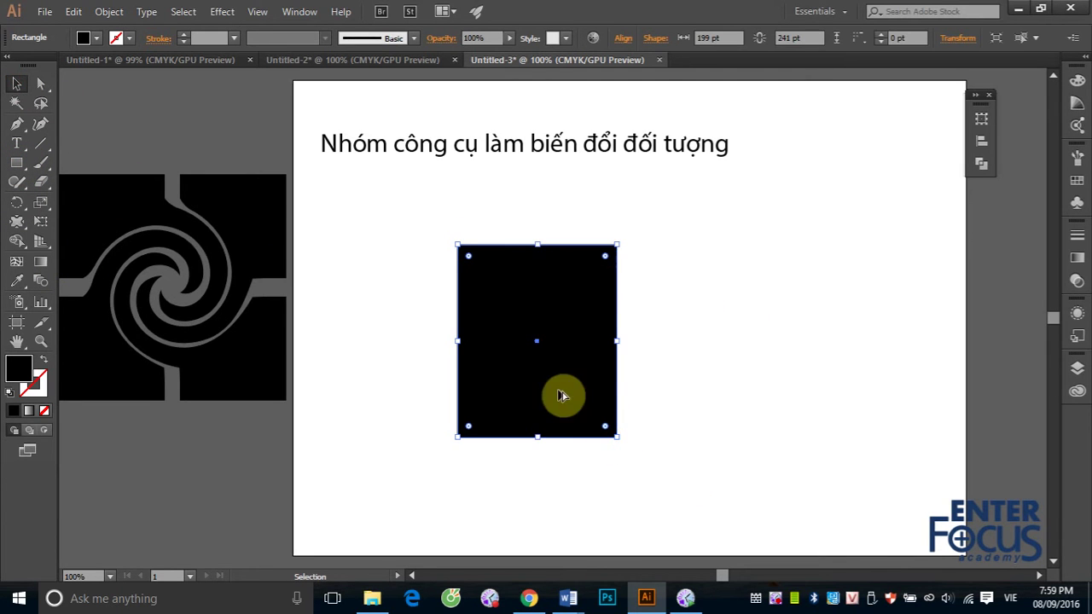
left_click_drag(535, 382, 732, 382)
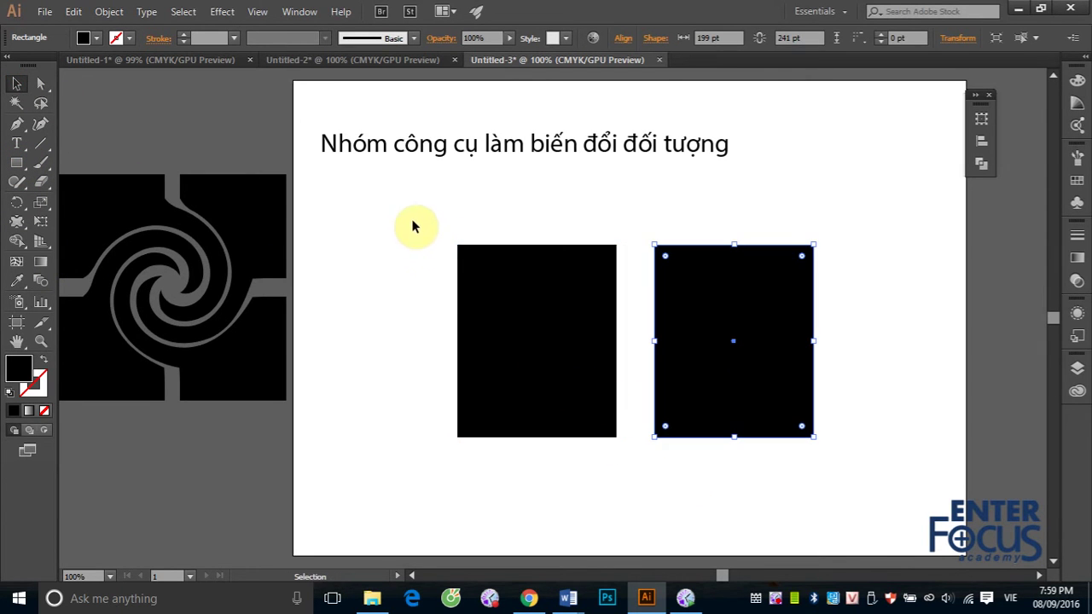
Step: Pucker the gap between both rectangles into a curved waist and move the pair to the artboard's right edge
left_click_drag(411, 210, 889, 463)
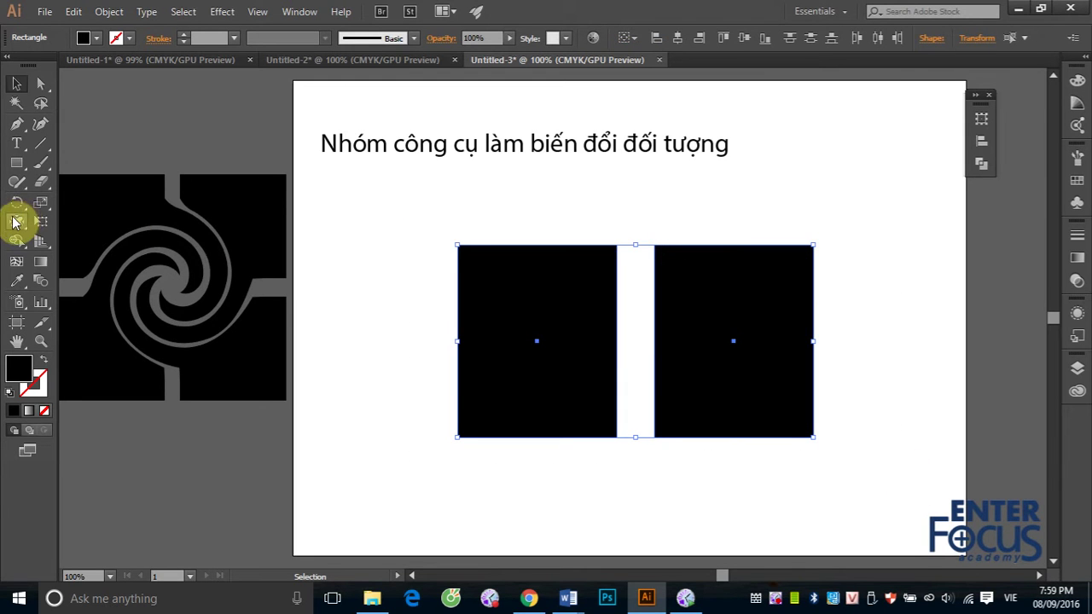
left_click(17, 220)
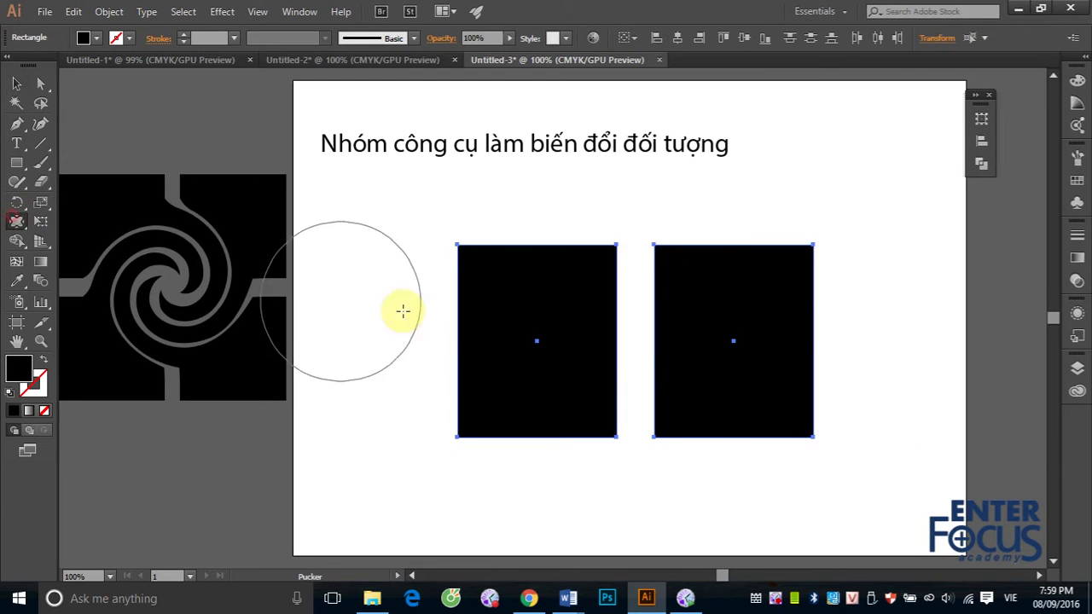
left_click(634, 340)
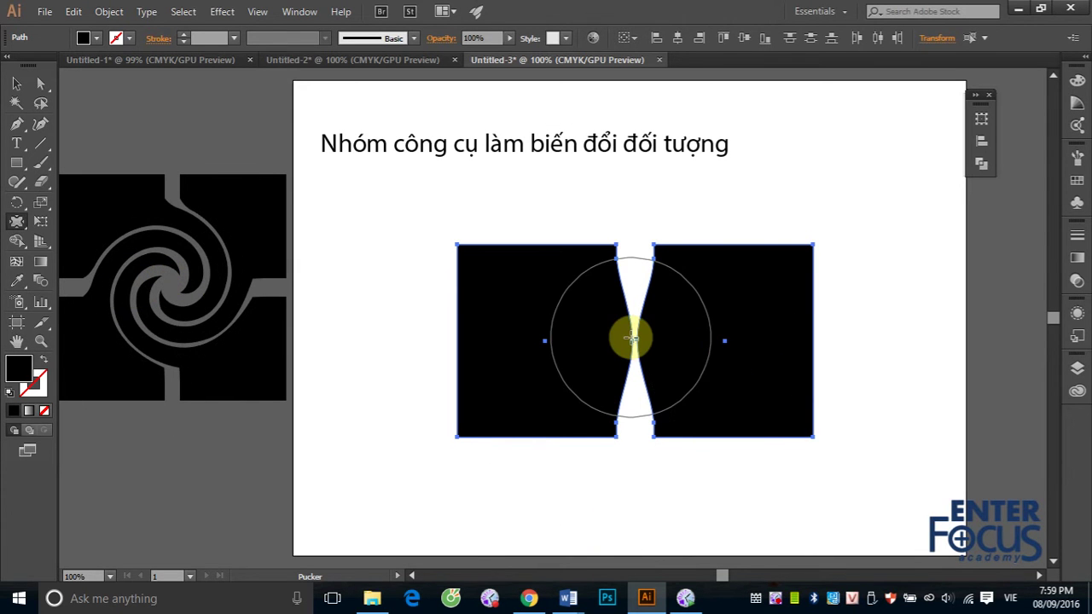
mouse_move(630, 339)
left_mouse_down()
mouse_move(667, 448)
mouse_move(633, 419)
left_mouse_up()
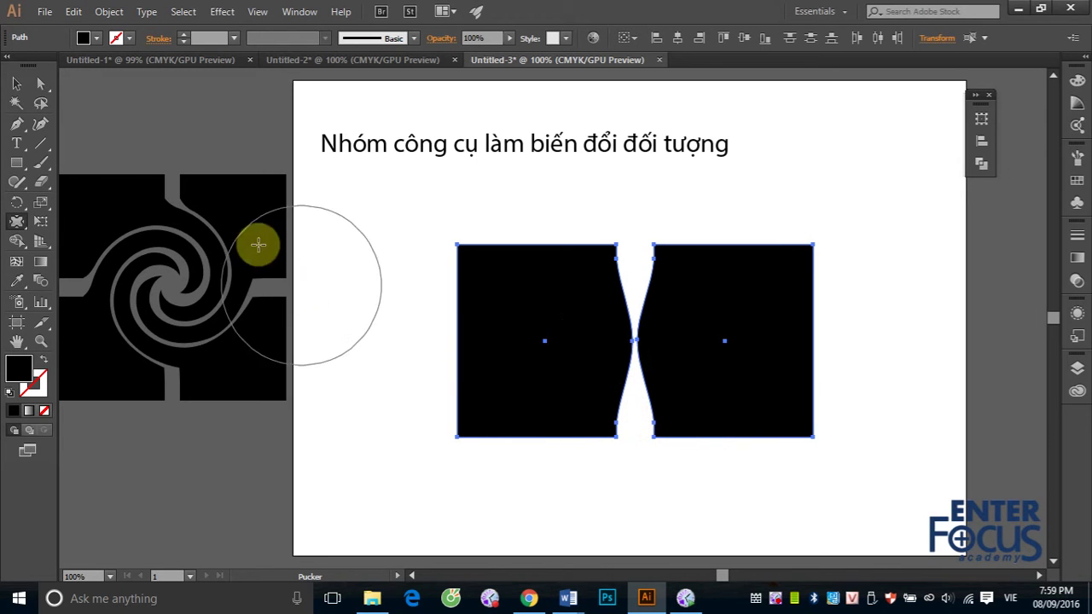
left_click(12, 89)
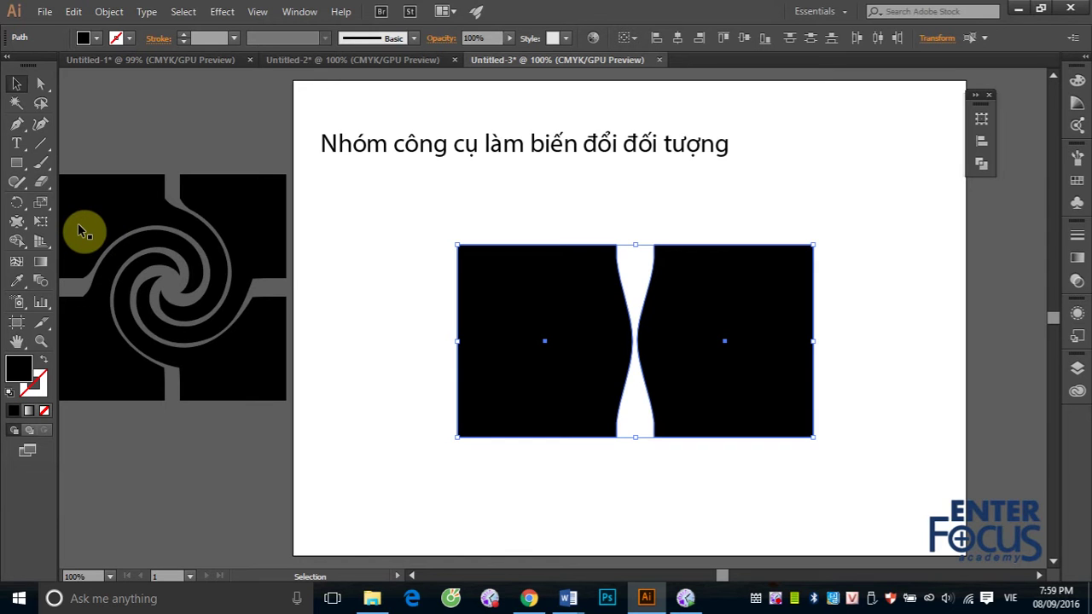
left_click_drag(515, 302, 1029, 257)
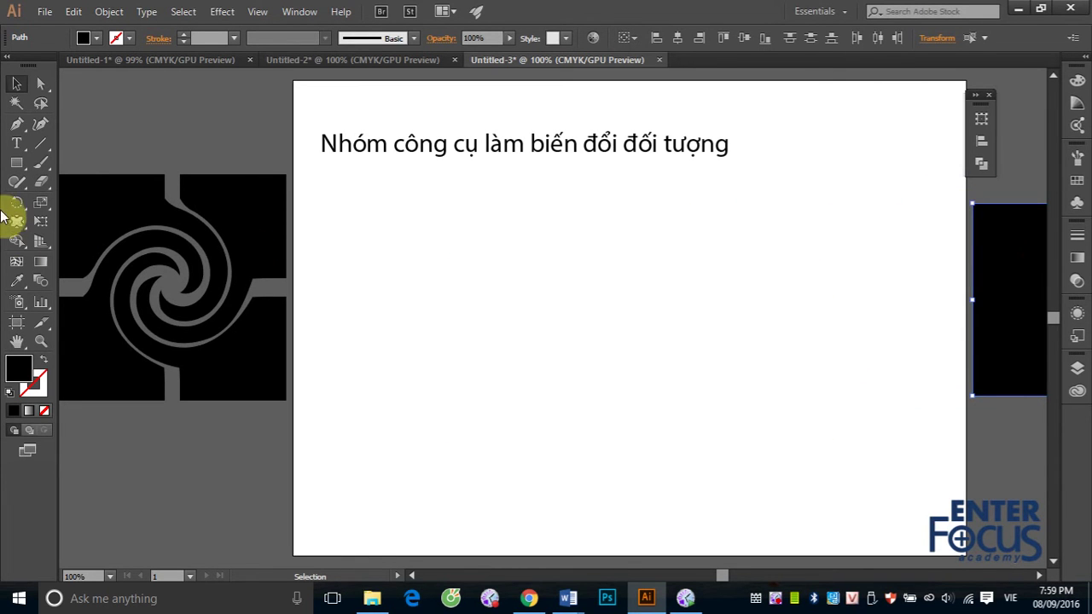
Step: Draw a large black square and use the Bloat Tool to curve its right edge inward and bulge its left edge
left_click(18, 166)
left_click_drag(481, 235, 743, 463)
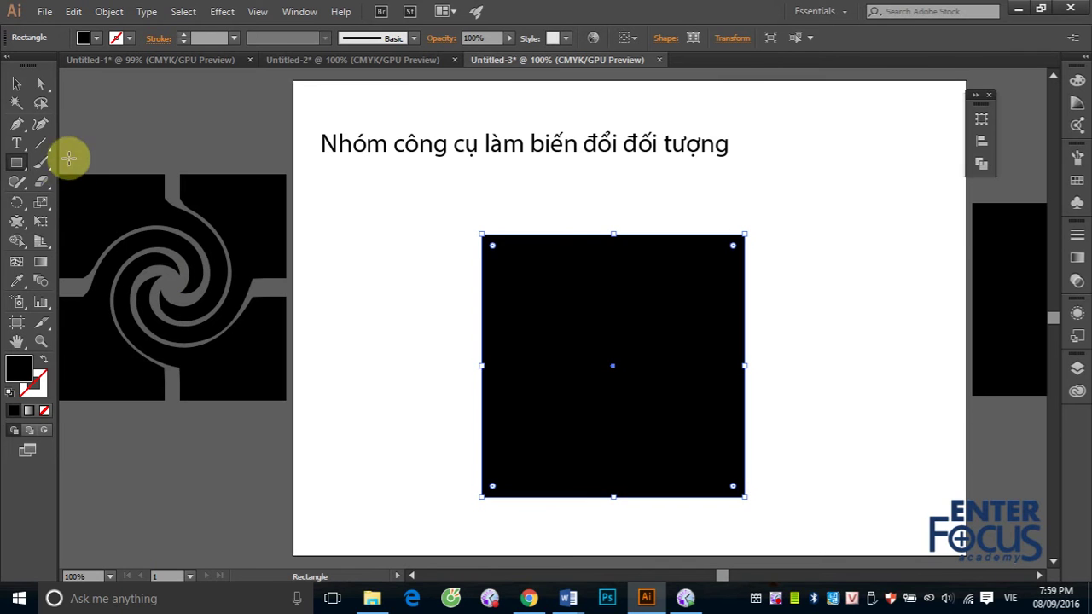
left_click(17, 220)
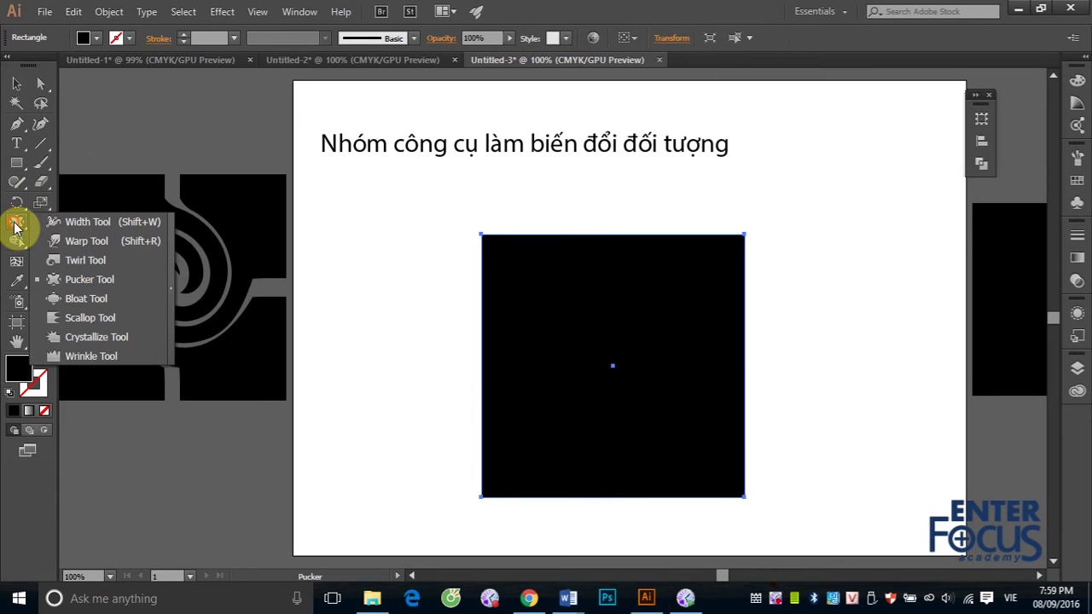
left_click(84, 298)
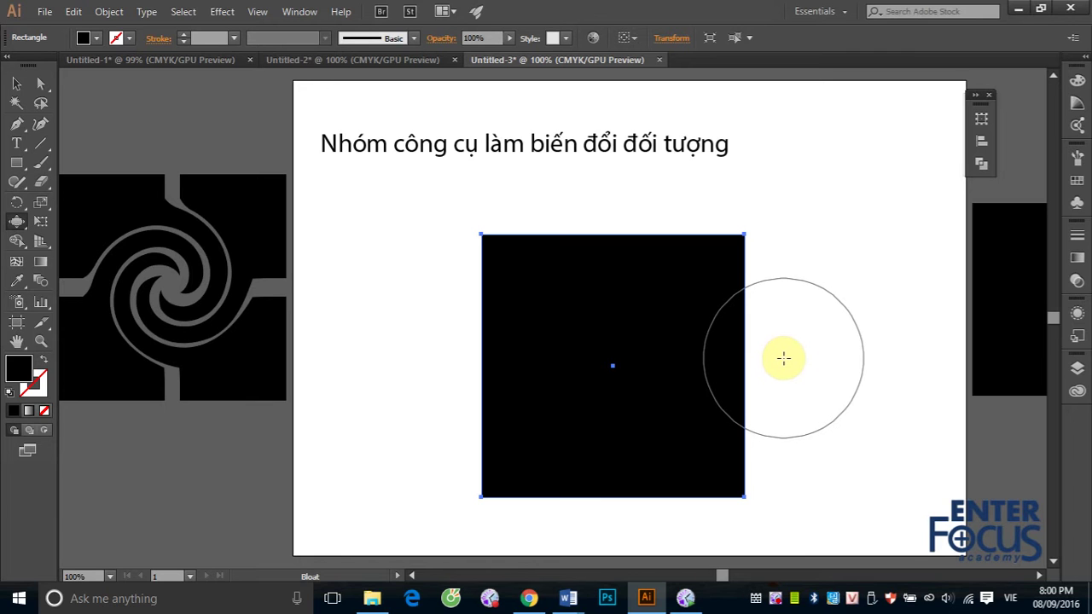
left_click_drag(783, 357, 783, 357)
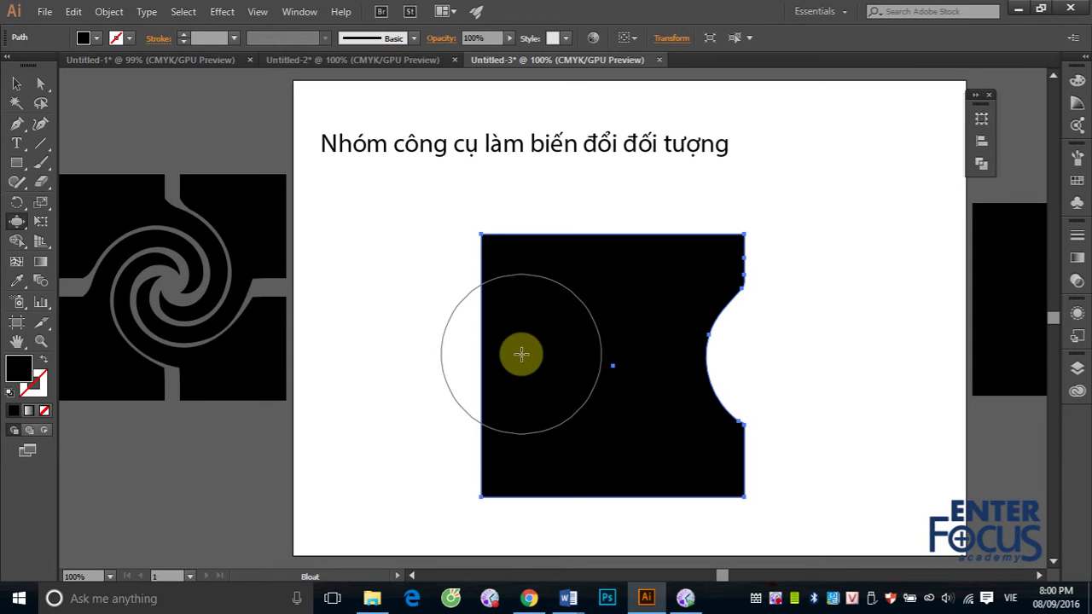
left_click_drag(521, 354, 521, 353)
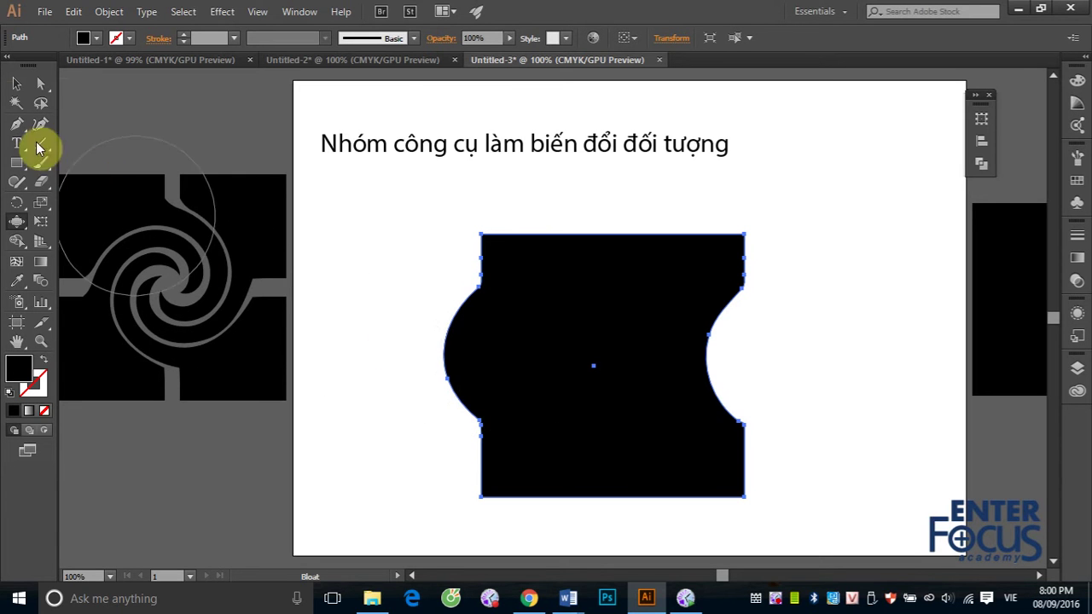
left_click(15, 84)
Step: Delete the bloated square, draw a small black square and copy it to the right
left_click_drag(438, 201, 820, 516)
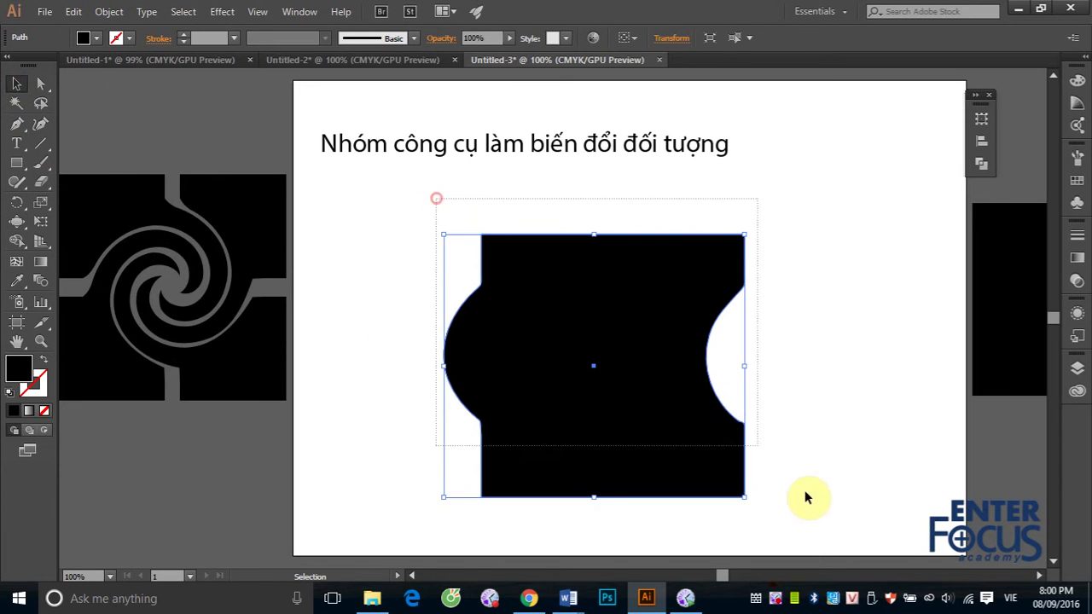
key("Delete")
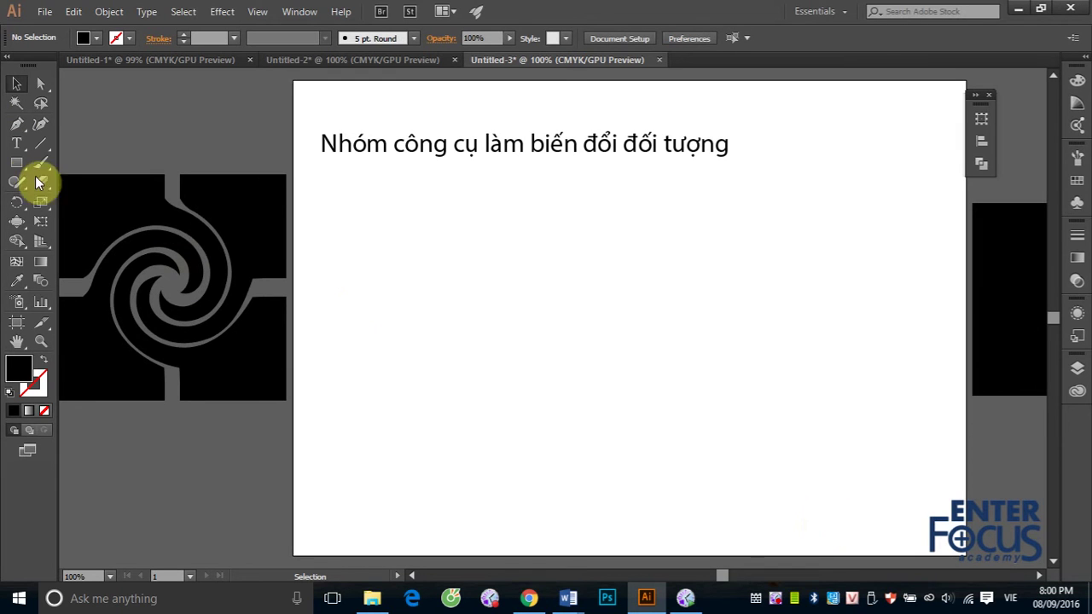
left_click(16, 162)
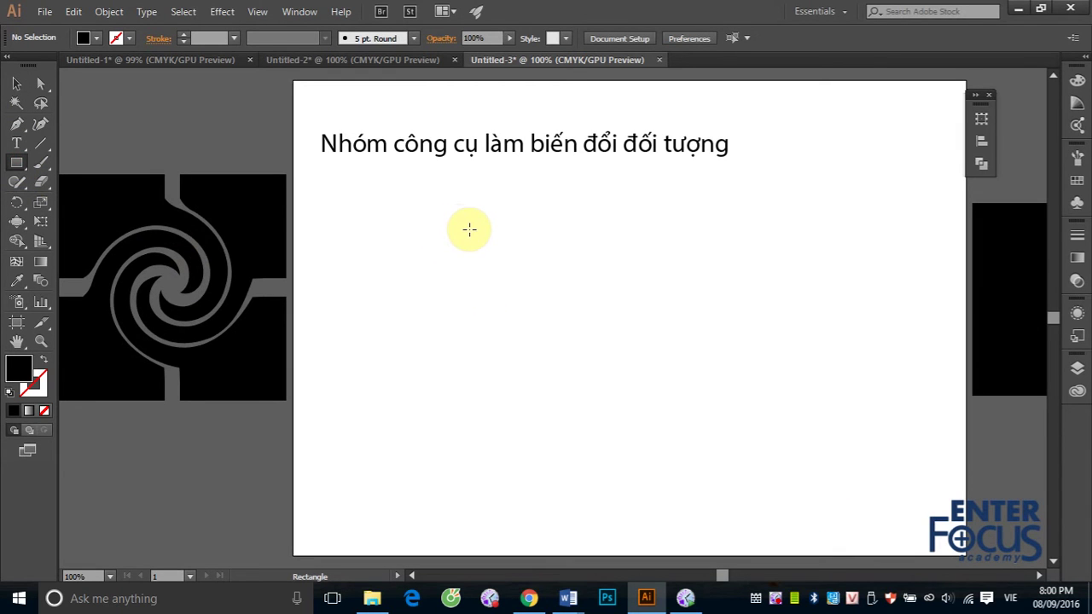
left_click_drag(475, 237, 576, 338)
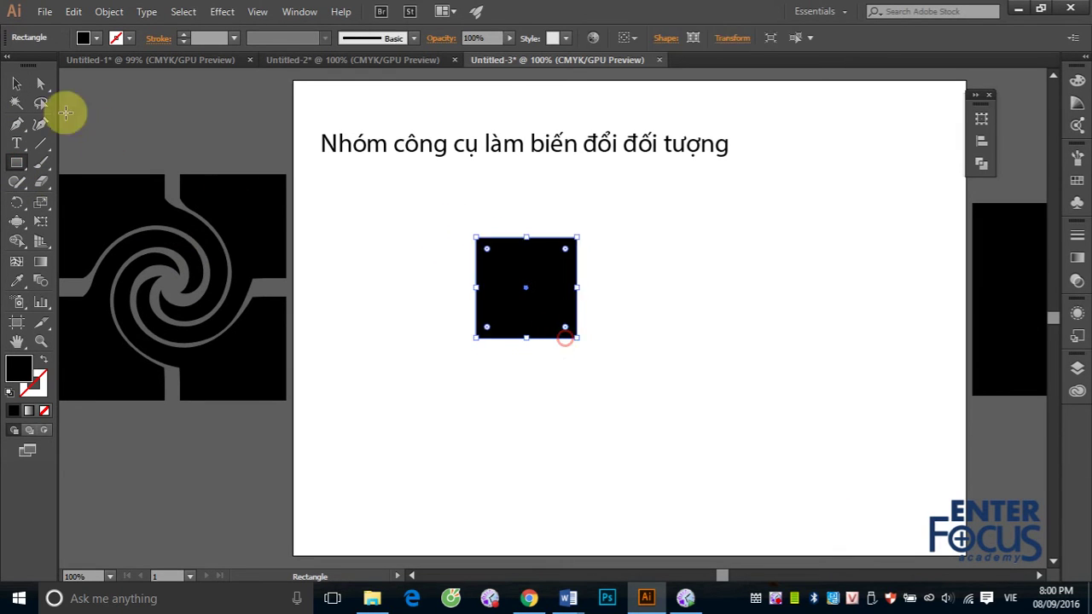
left_click(23, 91)
left_click_drag(499, 297, 644, 306)
Step: Copy the top pair downward to form a 2×2 grid of squares
left_click_drag(426, 190, 672, 358)
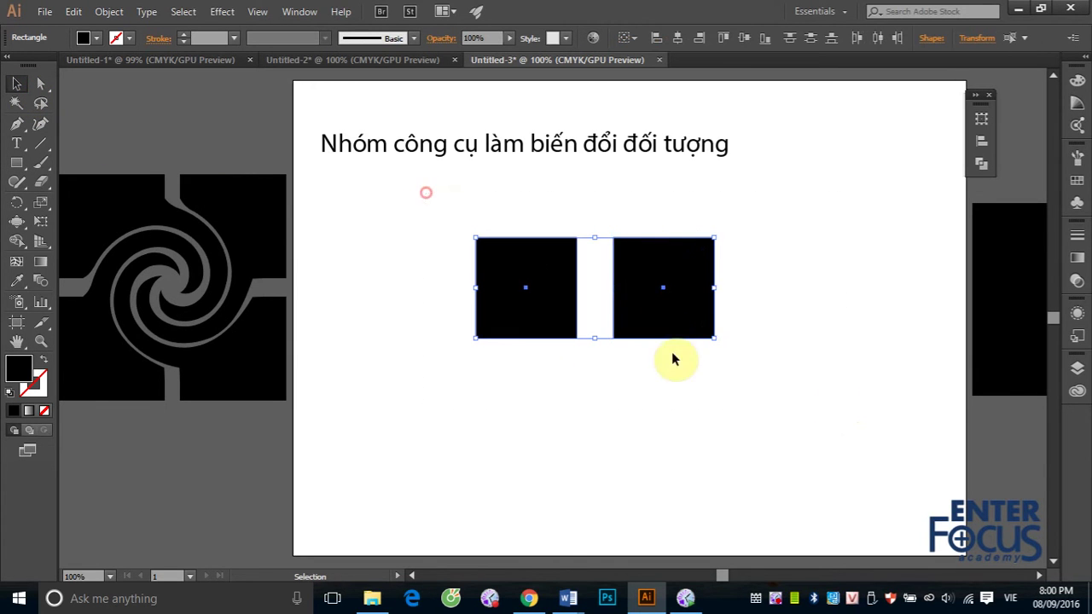
left_click_drag(656, 311, 667, 447)
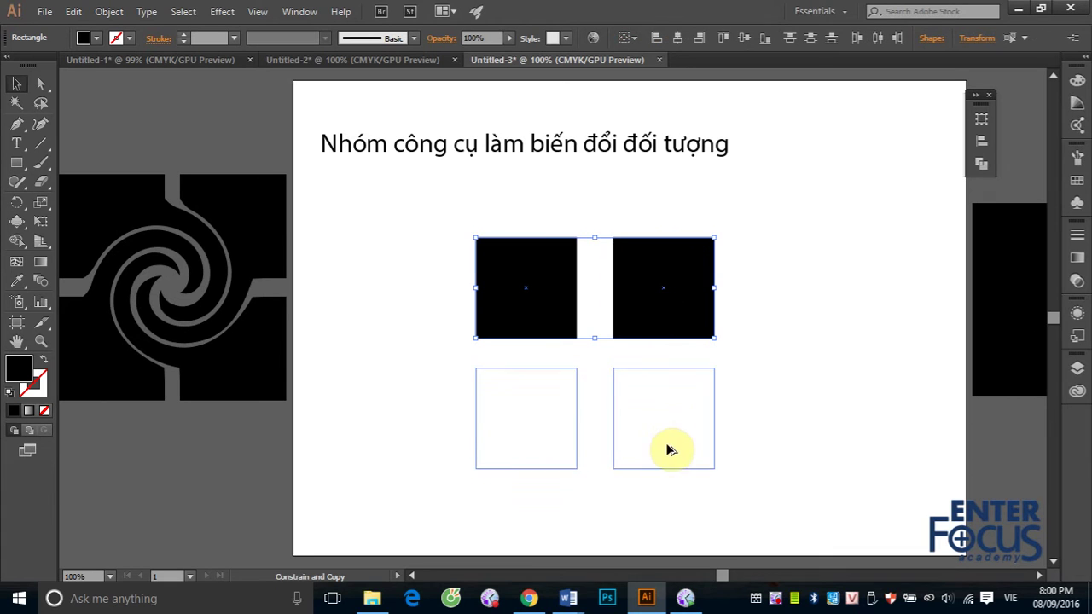
left_click_drag(406, 203, 759, 503)
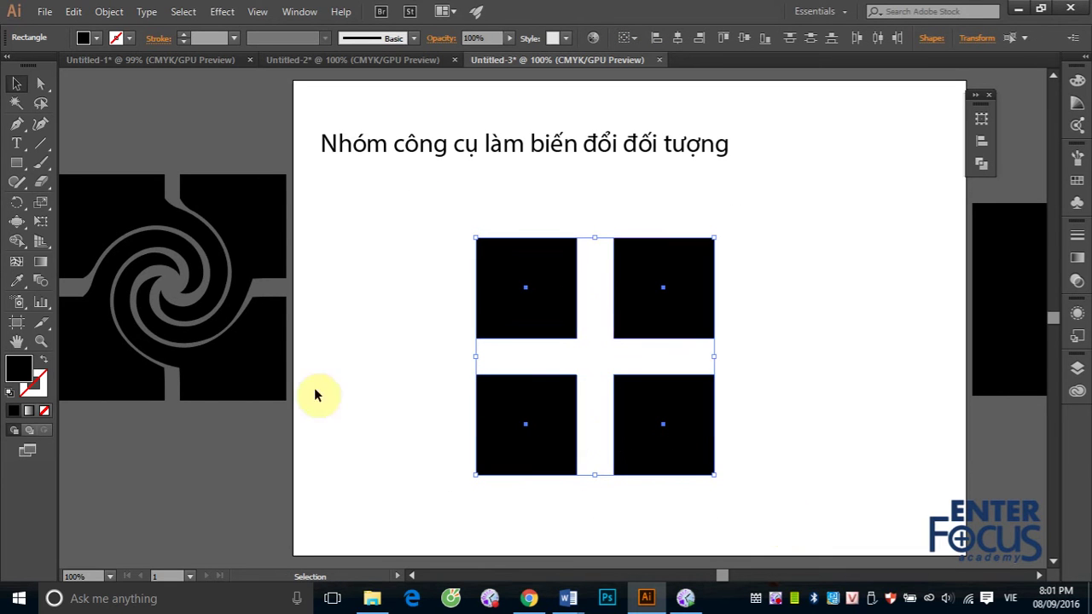
Step: Bloat a round hole into the four squares' inner corners and move them to the artboard's right edge
left_click(16, 221)
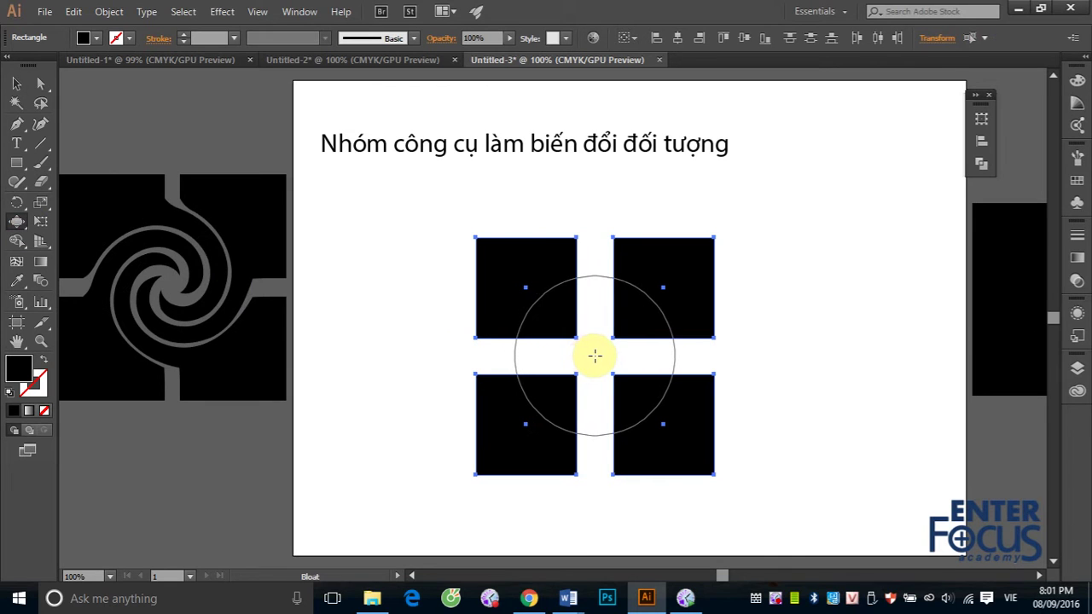
left_click_drag(594, 355, 594, 354)
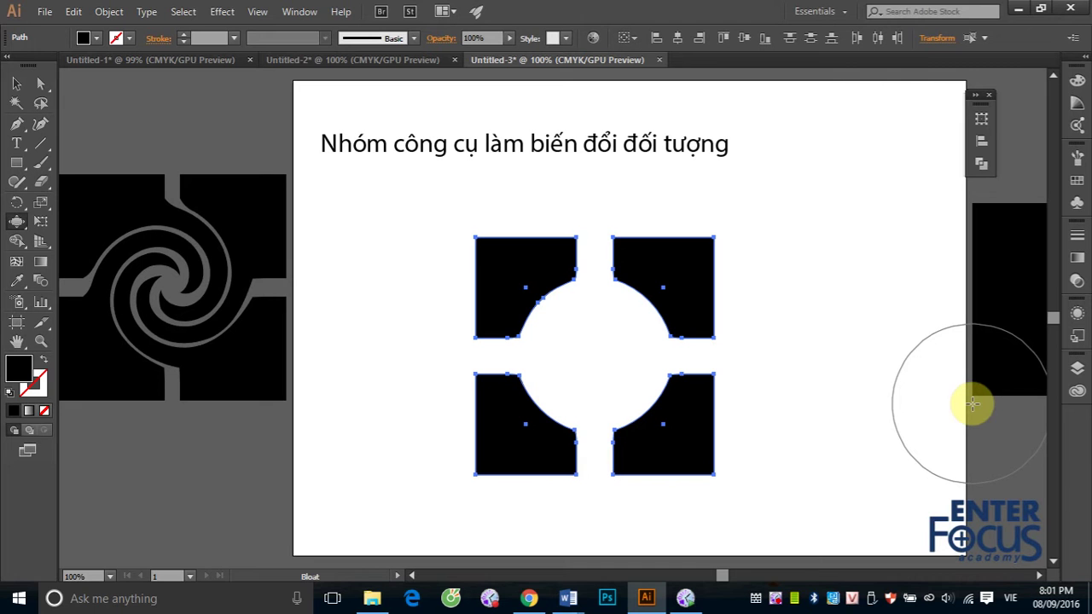
left_click(17, 84)
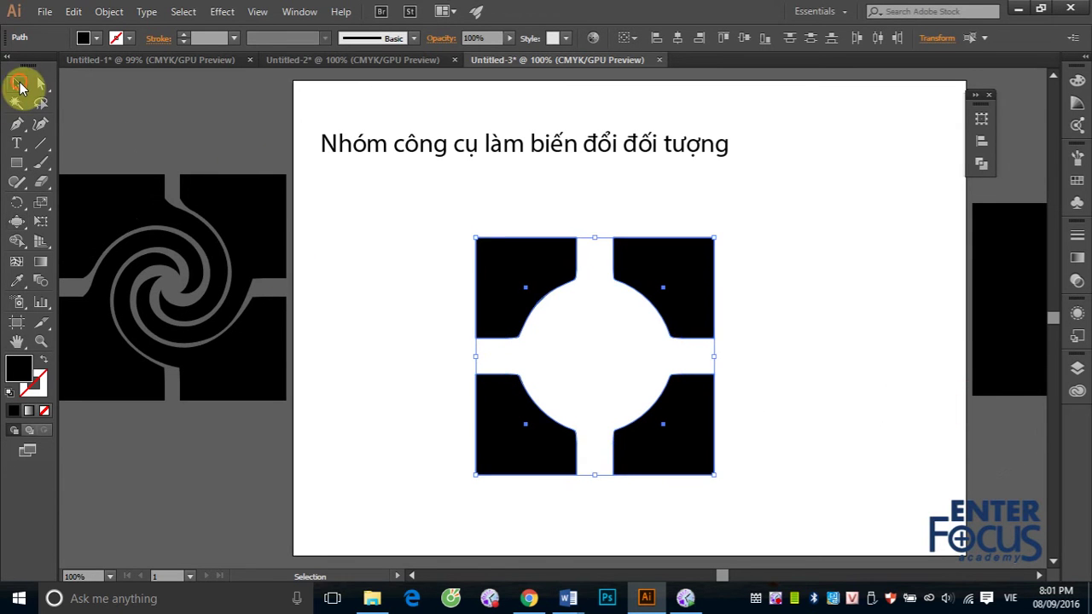
left_click_drag(577, 286, 944, 369)
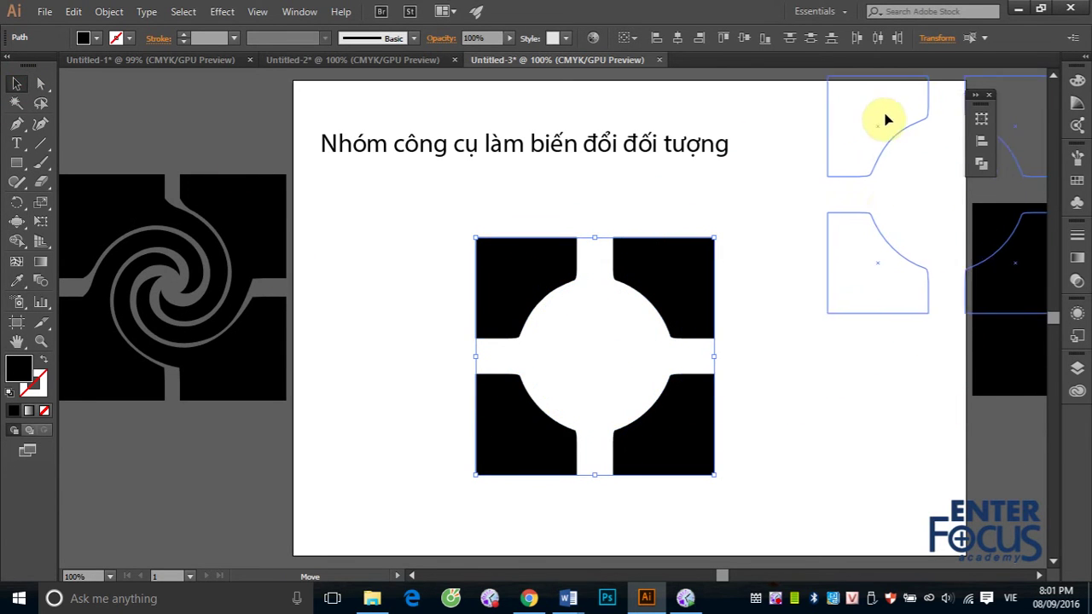
left_click_drag(944, 368, 1030, 459)
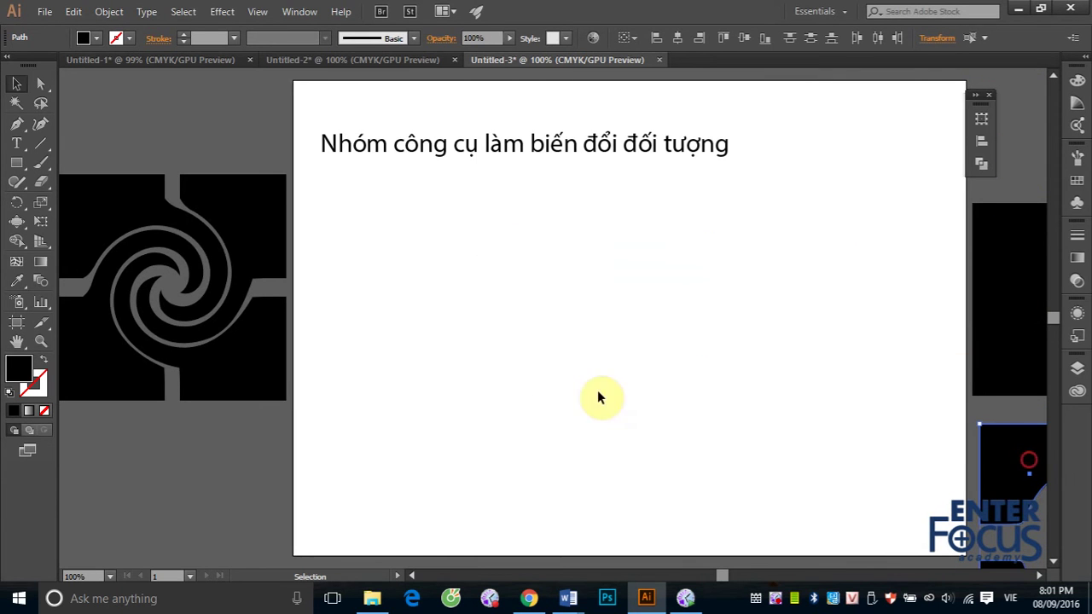
Step: Draw a new black square and pucker its right edge into a rounded bump
left_click(19, 163)
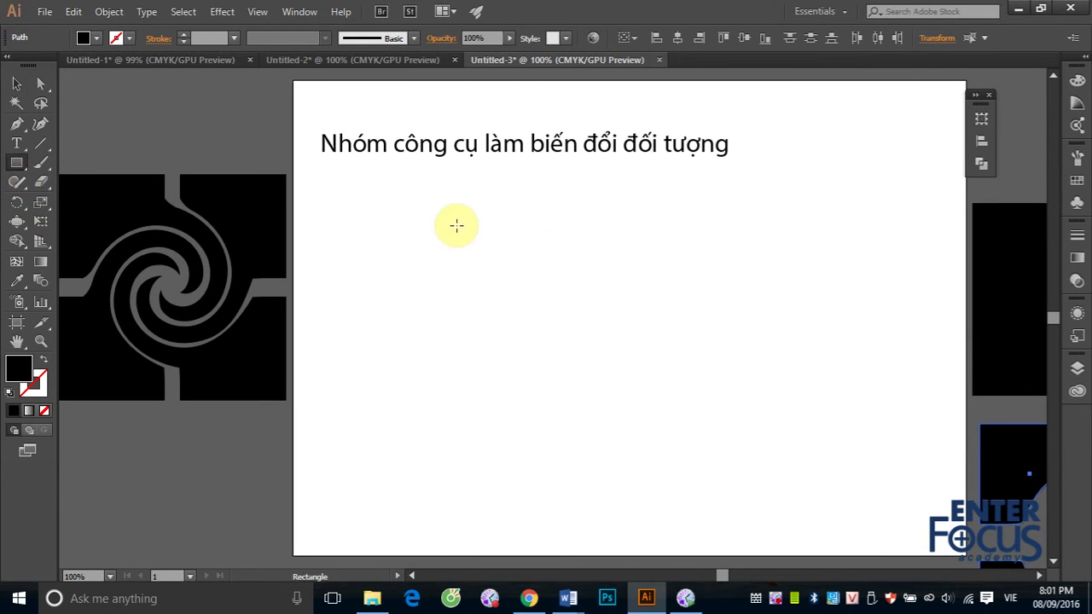
mouse_move(456, 220)
left_mouse_down()
mouse_move(671, 388)
mouse_move(709, 471)
left_mouse_up()
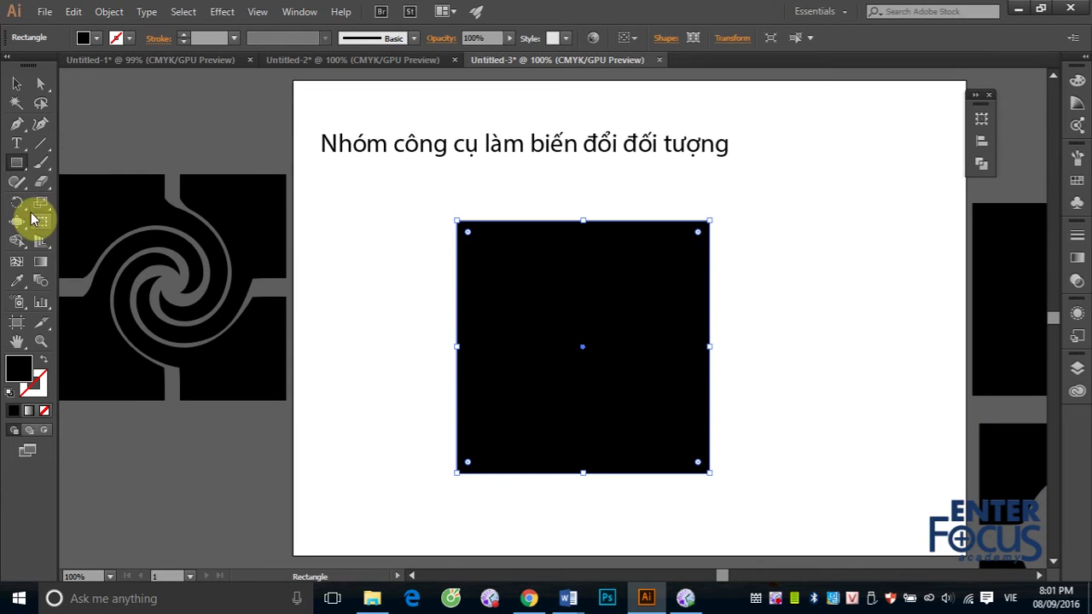
left_click_drag(19, 223, 102, 286)
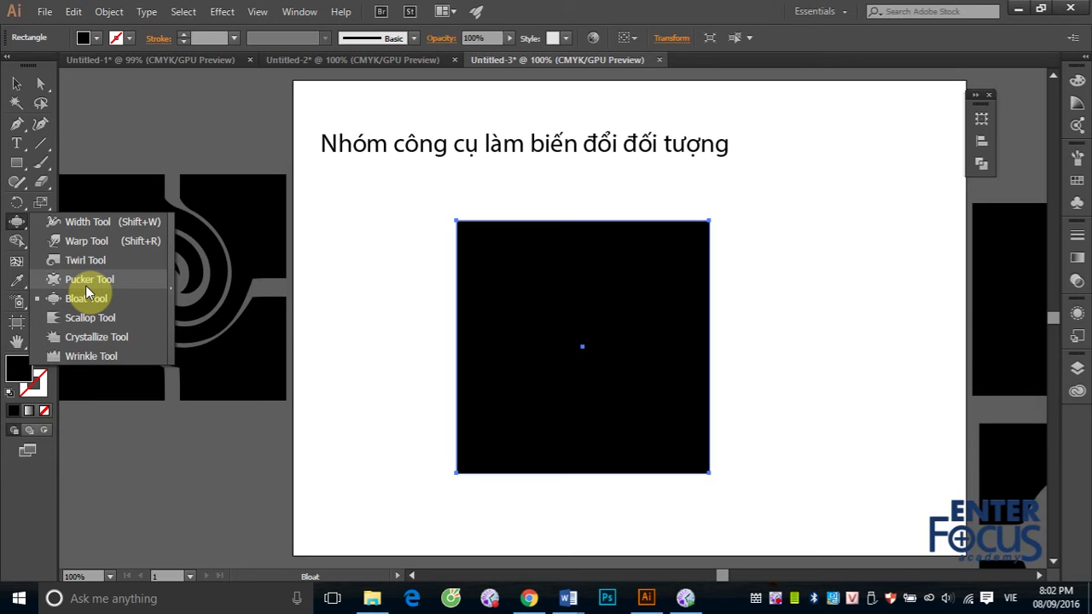
left_click(85, 280)
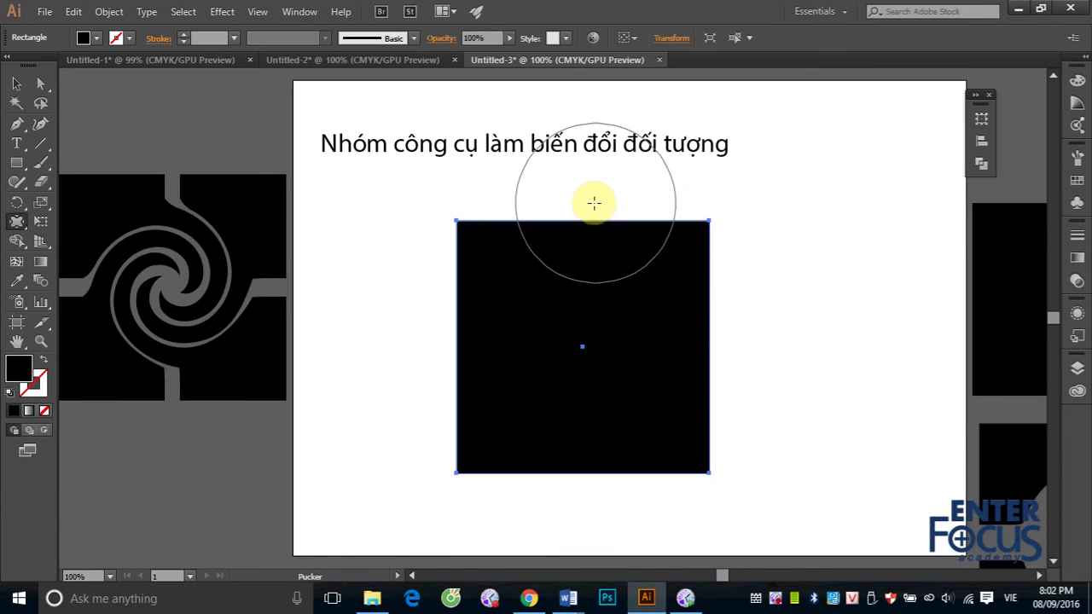
left_click_drag(747, 345, 726, 348)
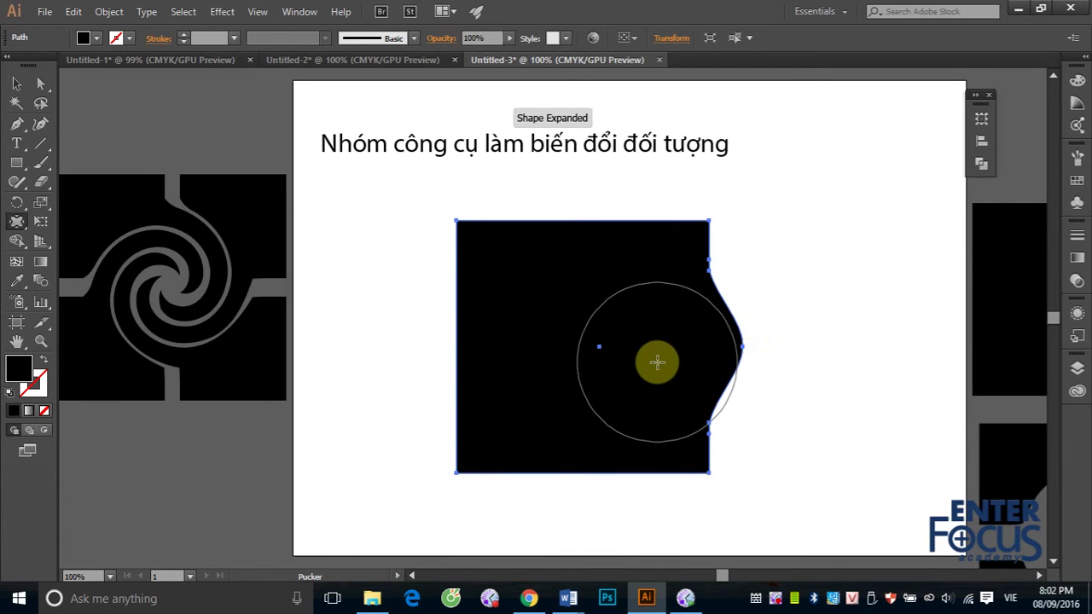
left_click(17, 222)
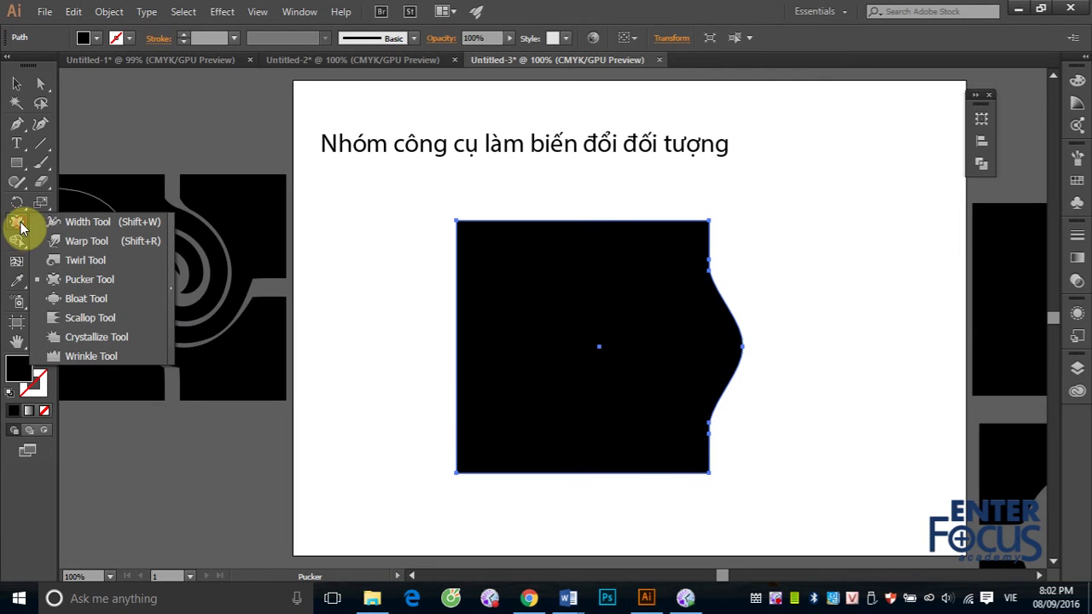
Step: Scallop a pointed spike into the left edge and a notch into the top edge
left_click(89, 318)
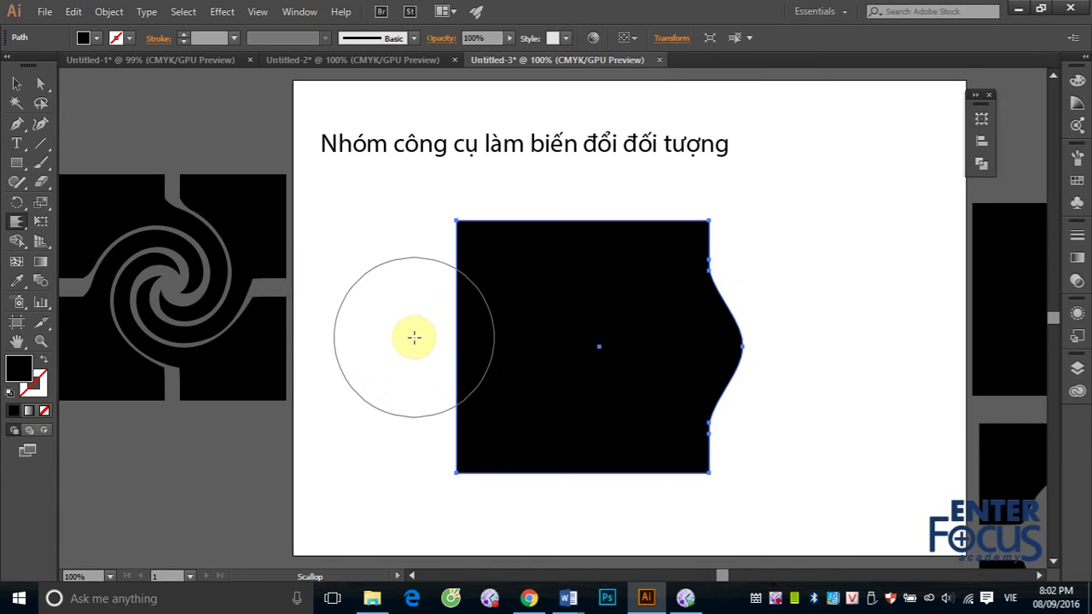
left_click_drag(414, 337, 414, 337)
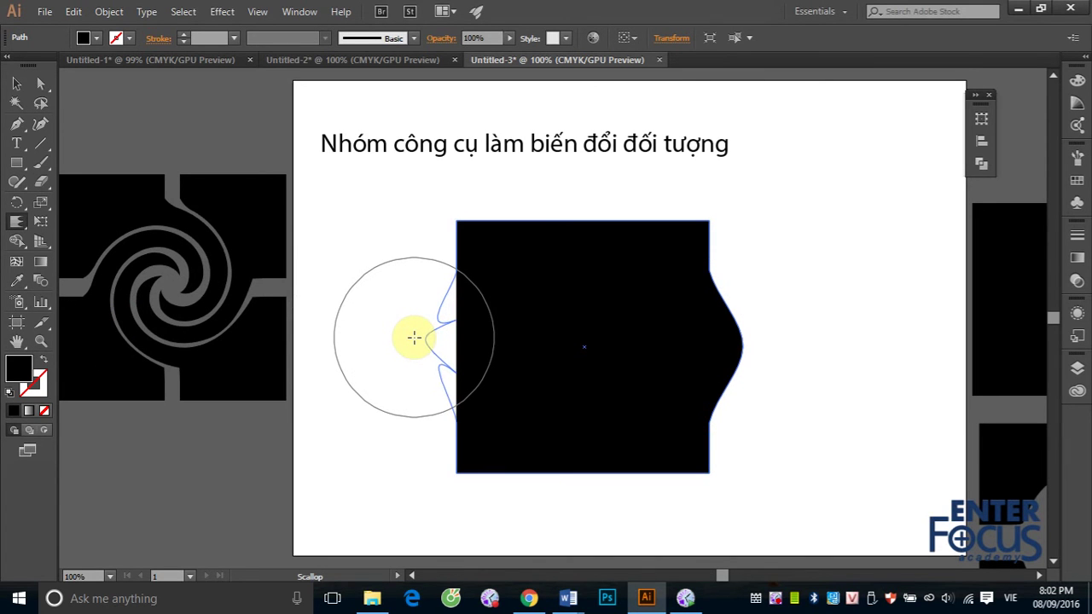
left_click_drag(414, 337, 413, 338)
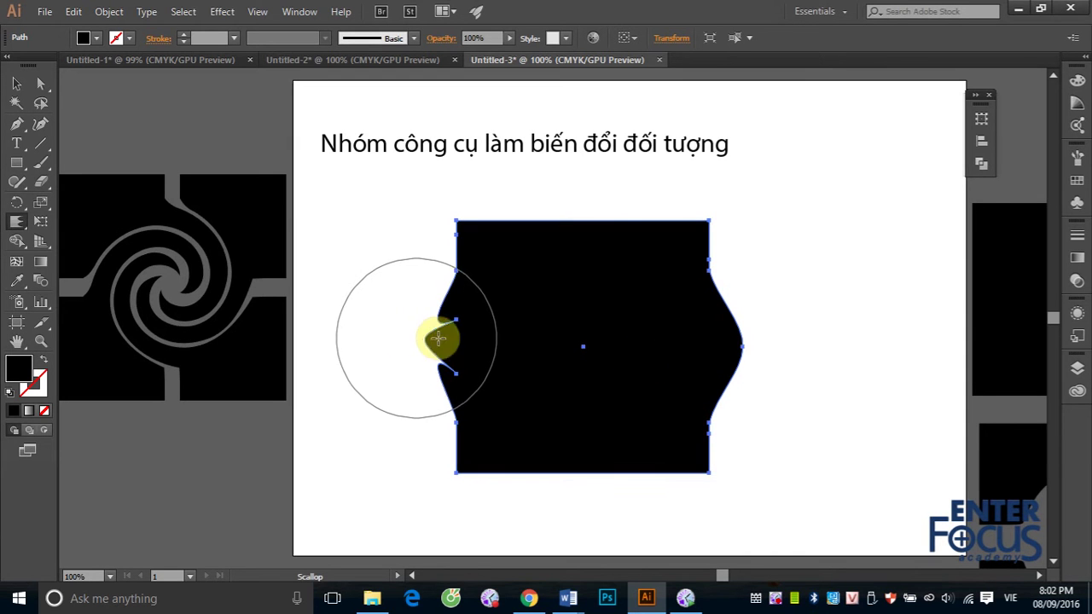
left_click_drag(743, 344, 743, 344)
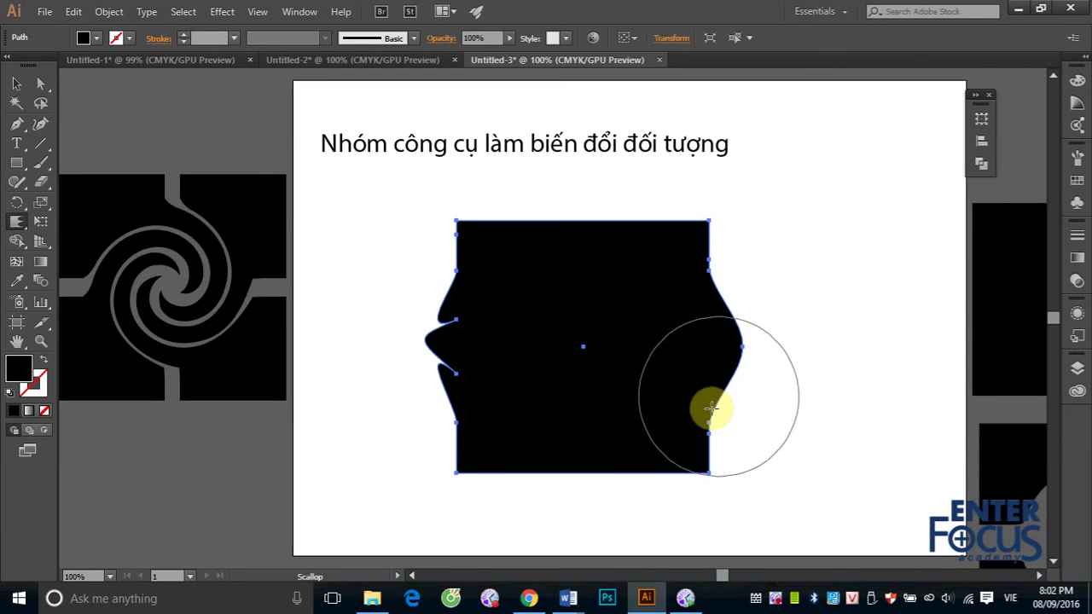
left_click_drag(440, 324, 446, 280)
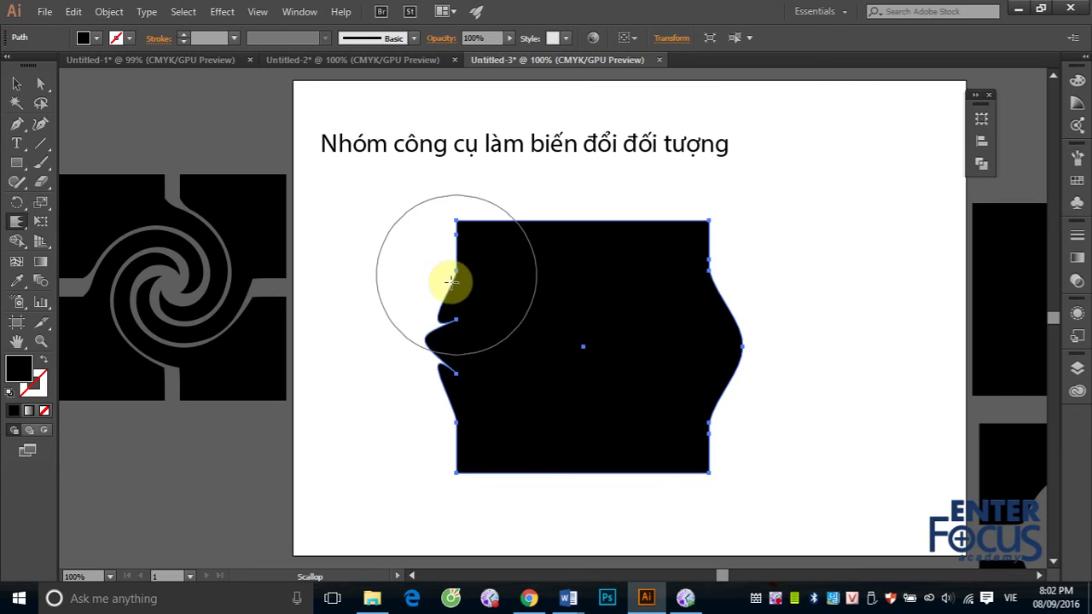
left_click_drag(431, 406, 413, 338)
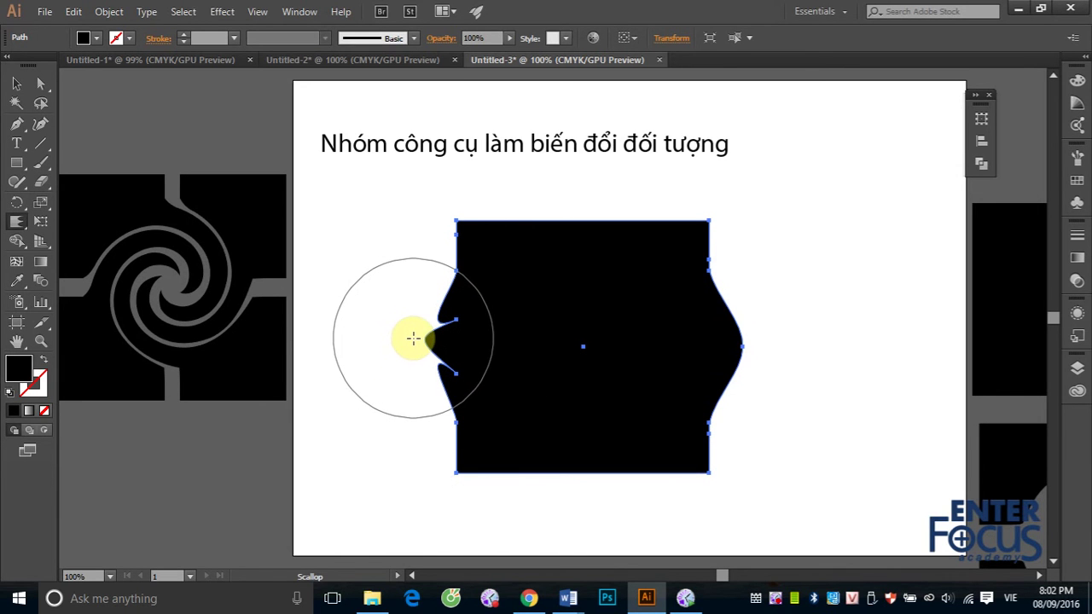
left_click_drag(577, 239, 580, 259)
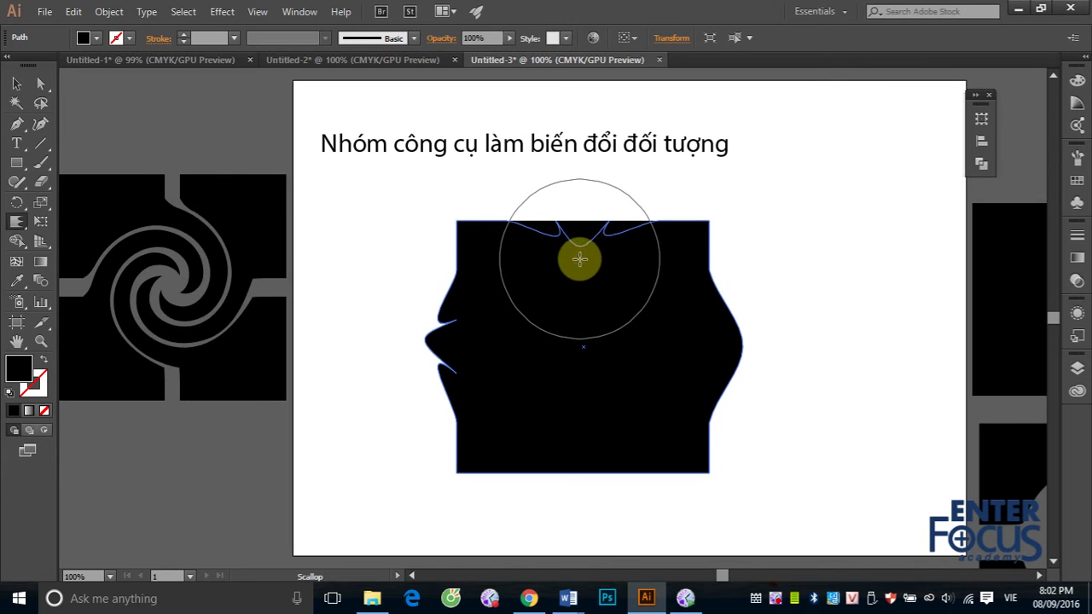
Step: Pucker the bottom edge into an inward notch and refine the edge notches
left_click_drag(16, 224, 80, 276)
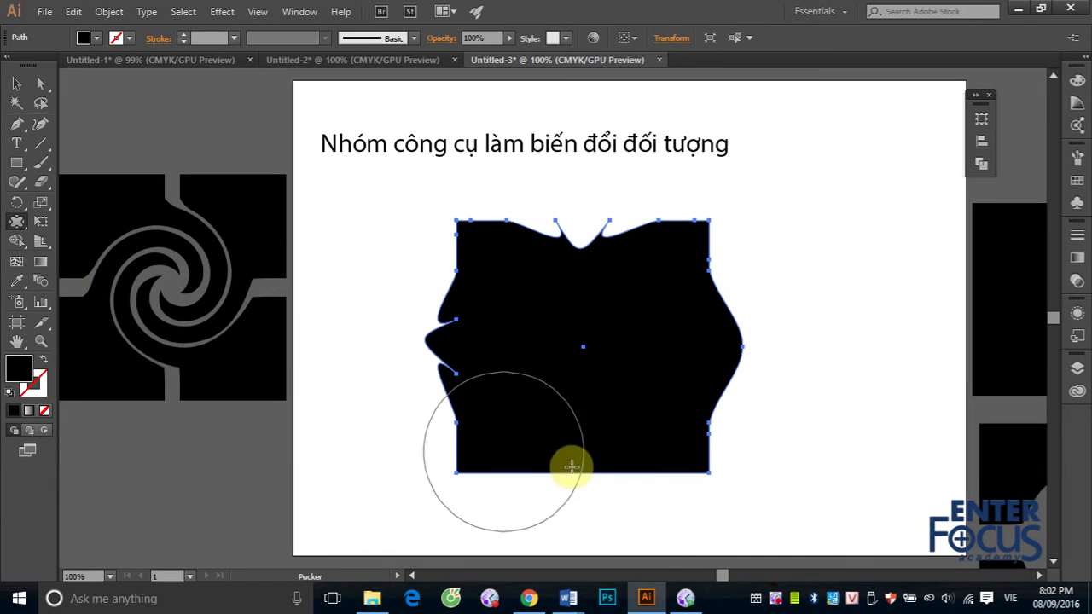
left_click_drag(589, 433, 588, 434)
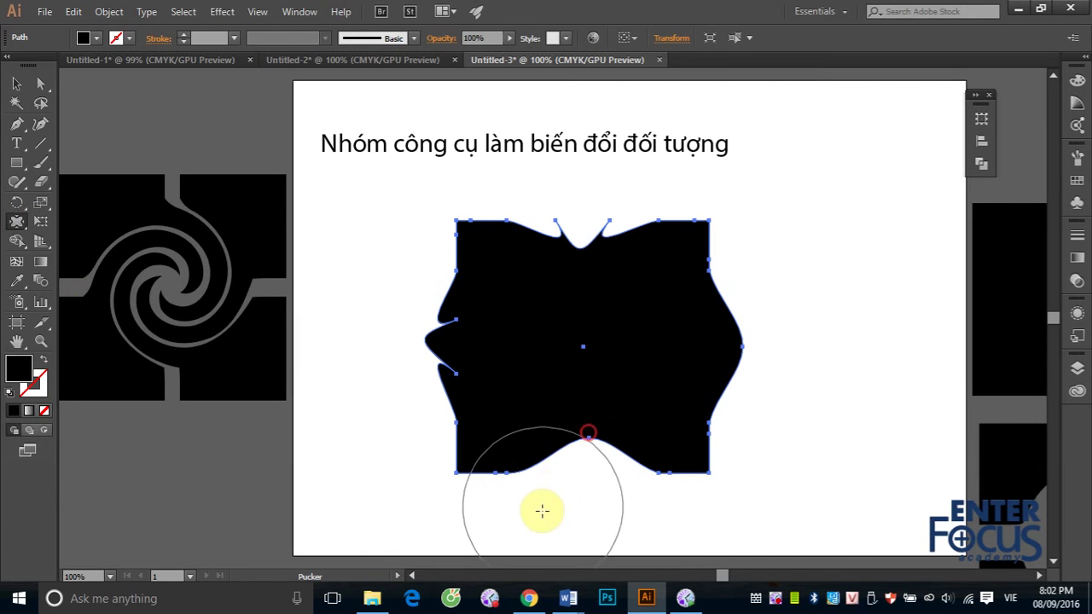
left_click_drag(585, 231, 590, 241)
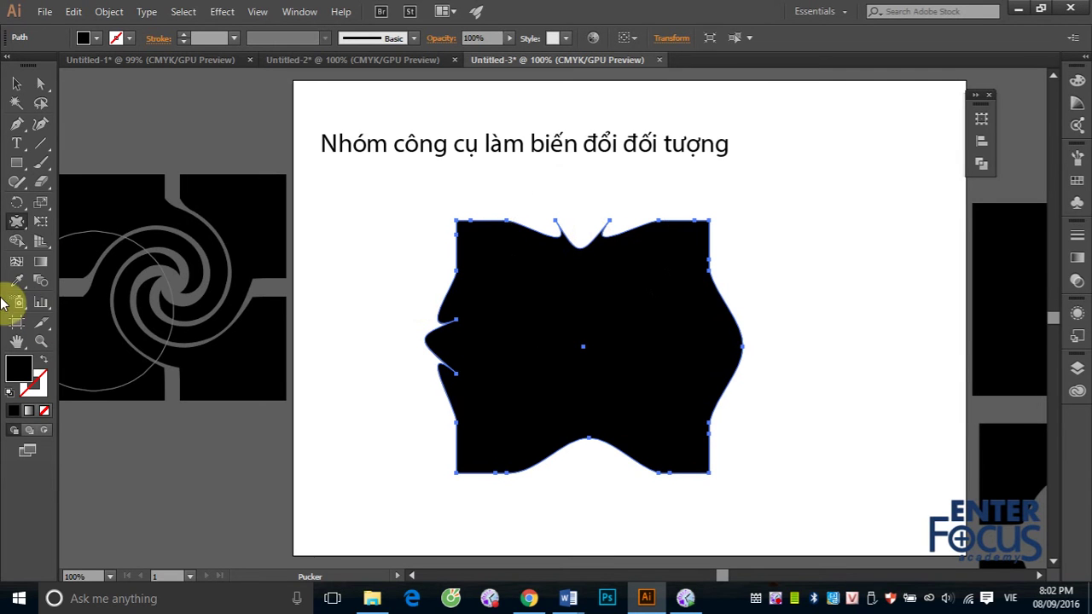
left_click_drag(16, 224, 47, 326)
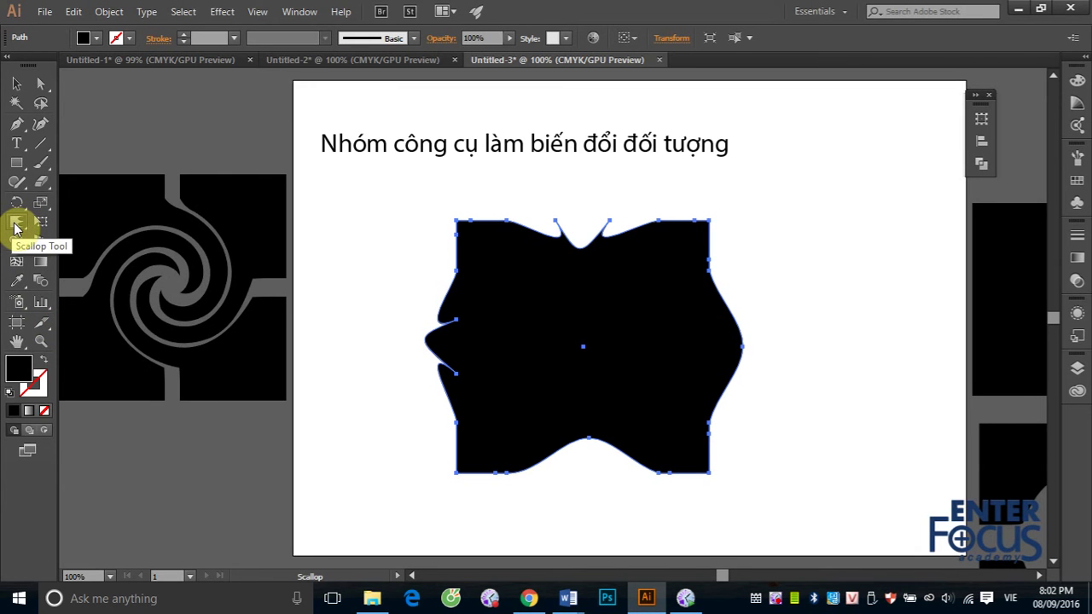
double_click(16, 223)
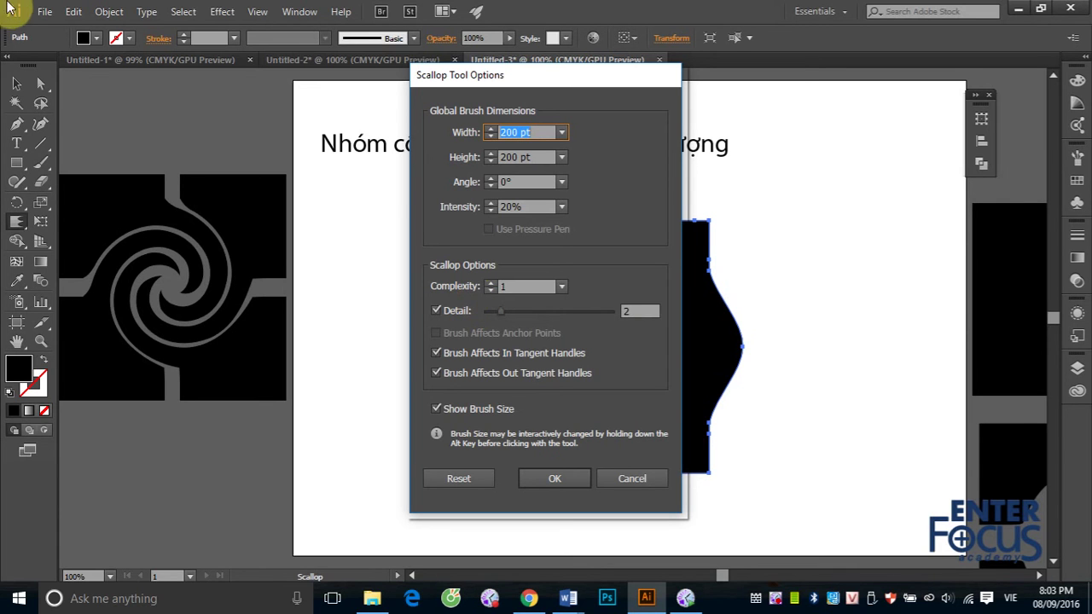
left_click(647, 479)
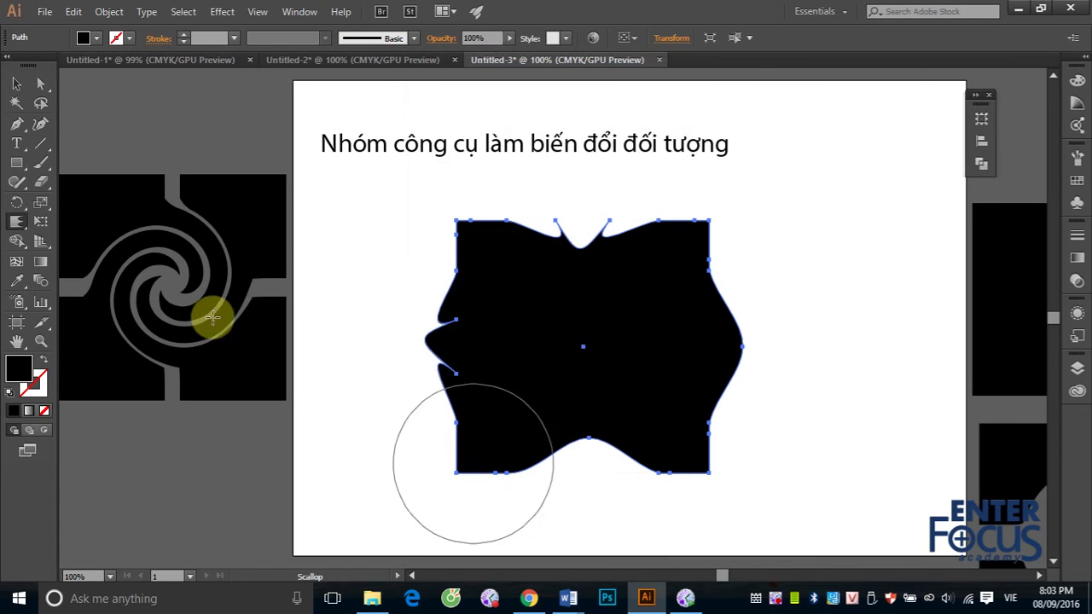
Step: Delete the distorted shape and draw a new black square near the page centre
left_click(15, 85)
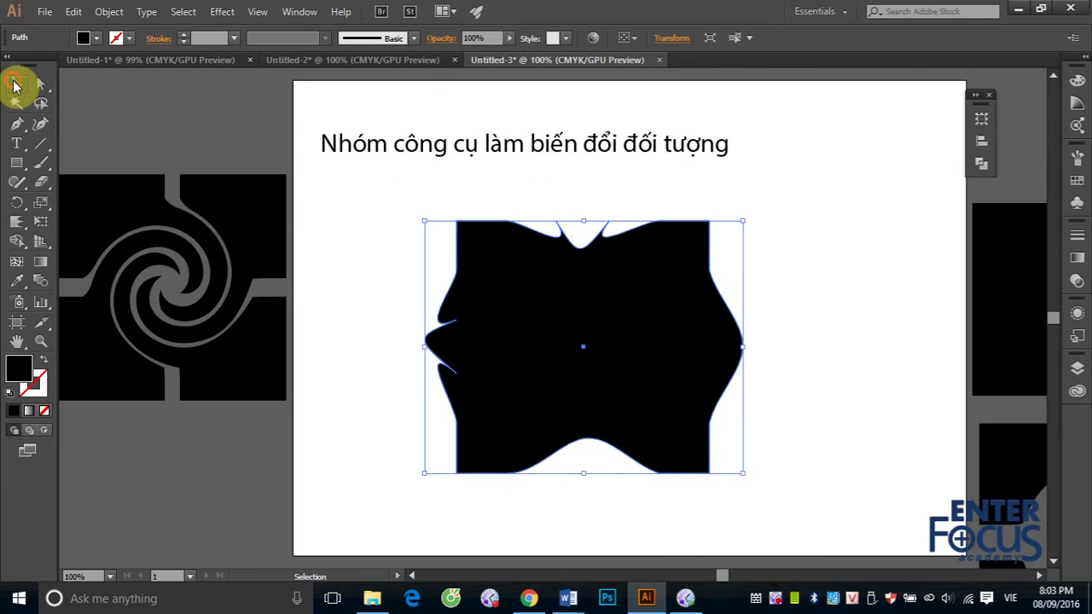
key("Delete")
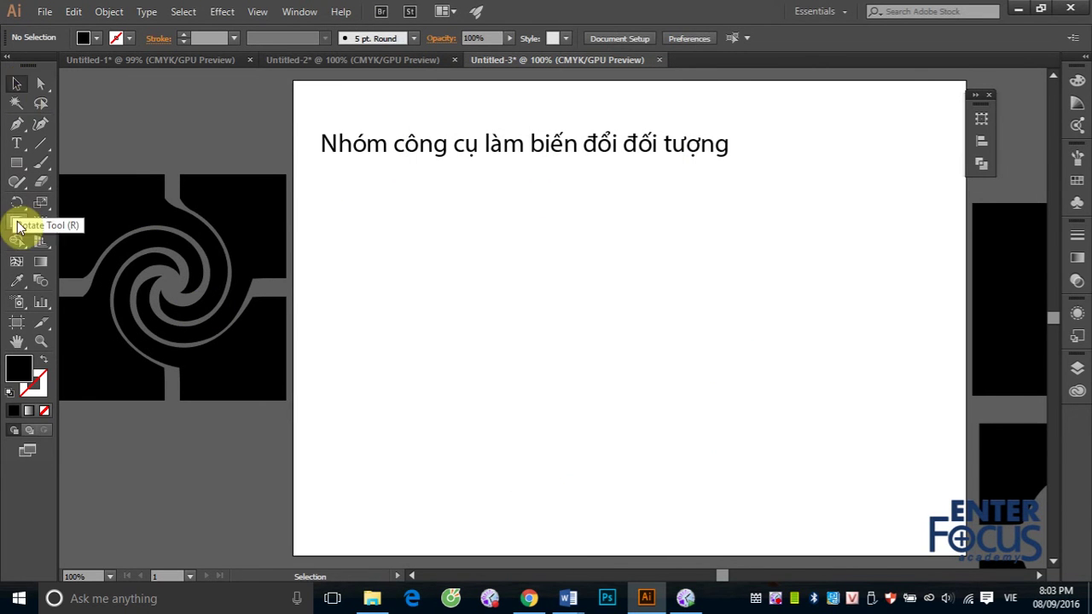
left_click_drag(16, 221, 84, 252)
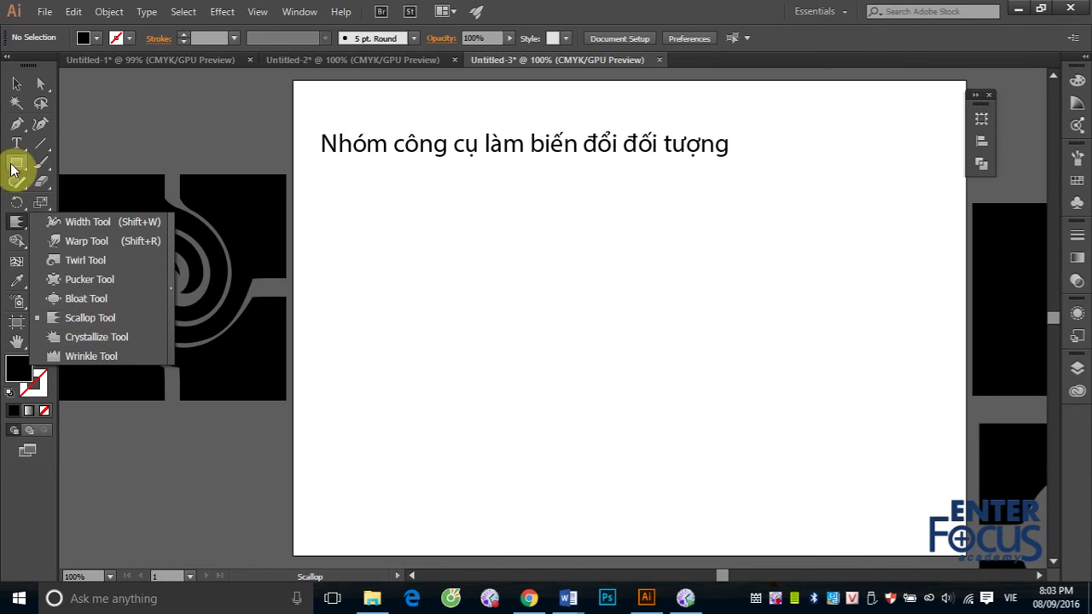
left_click_drag(91, 312, 43, 177)
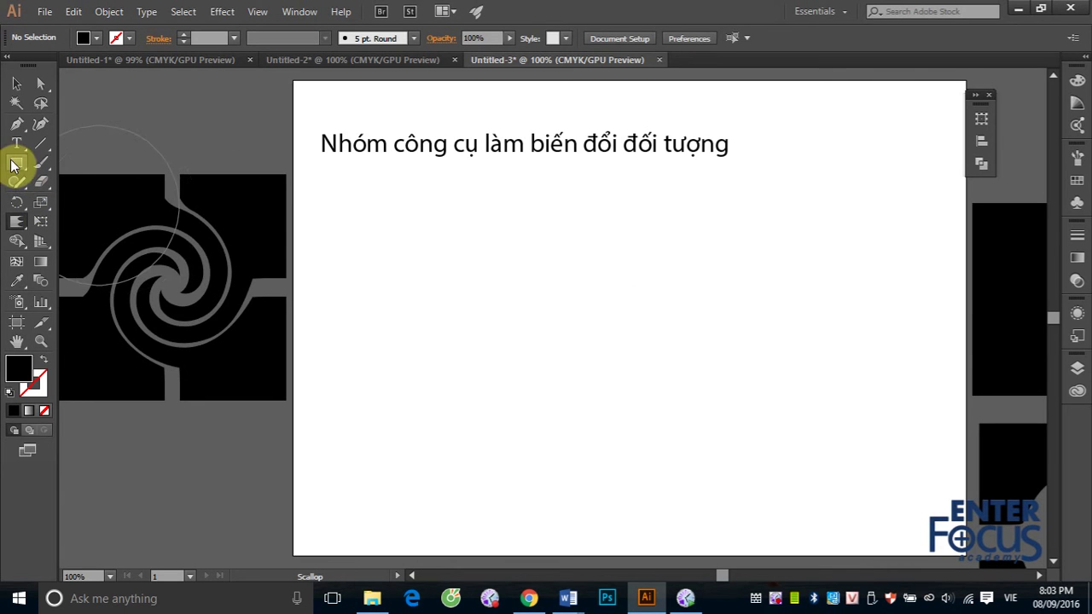
left_click(17, 163)
left_click_drag(489, 249, 742, 500)
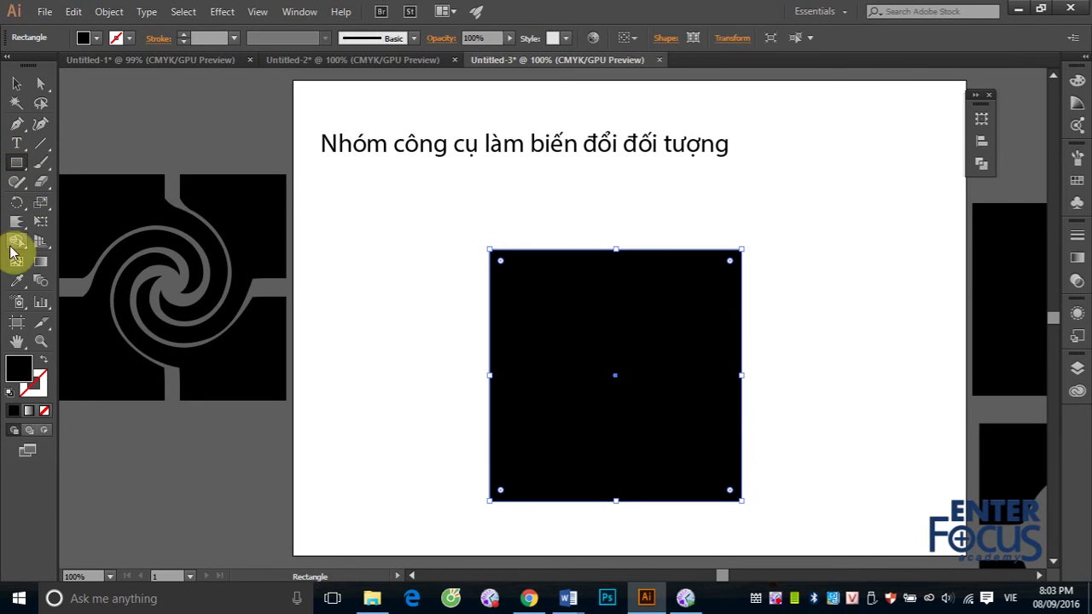
Step: Bloat a deep round scoop into the square's top edge
left_click(18, 225)
mouse_move(18, 227)
left_mouse_down()
mouse_move(111, 324)
mouse_move(94, 298)
left_mouse_up()
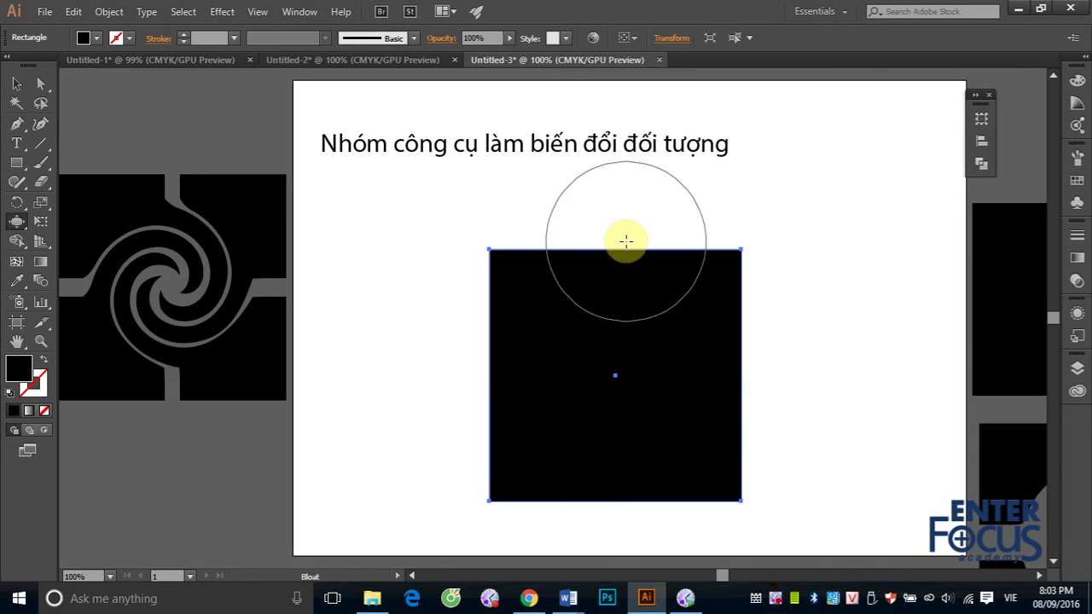
left_click_drag(611, 232, 612, 233)
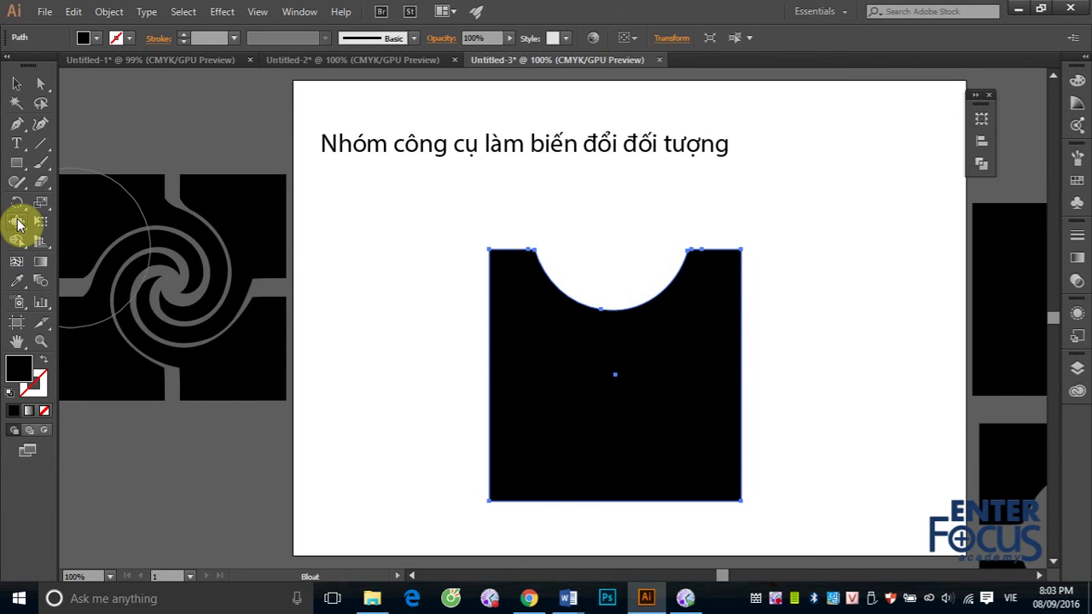
Step: Crystallize the square's bottom edge into a pointed lobe and its right edge into rounded bumps
left_click(16, 222)
left_click(68, 337)
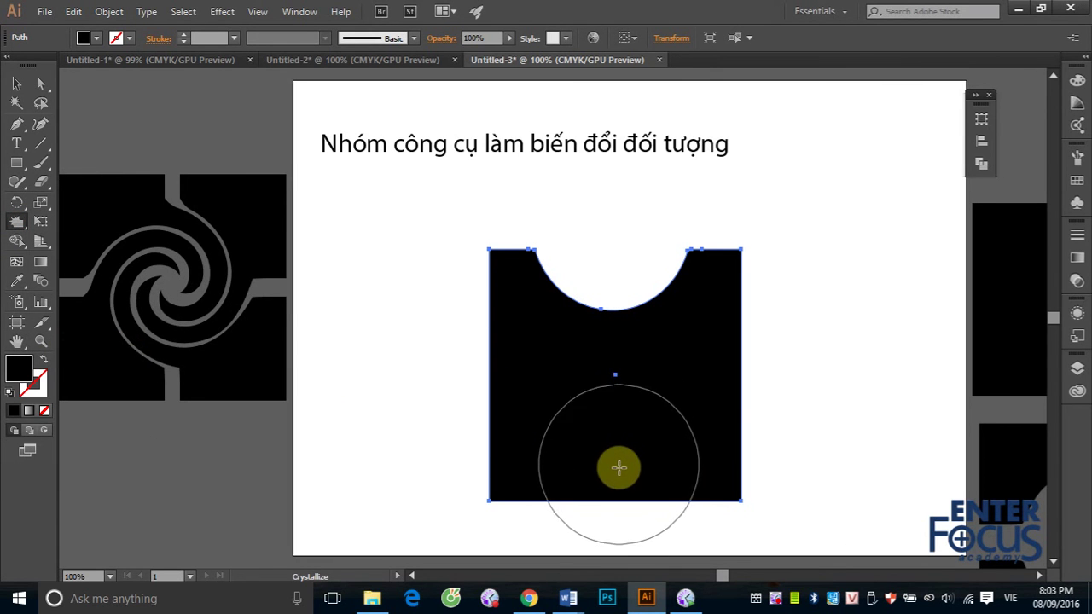
left_click_drag(618, 468, 625, 453)
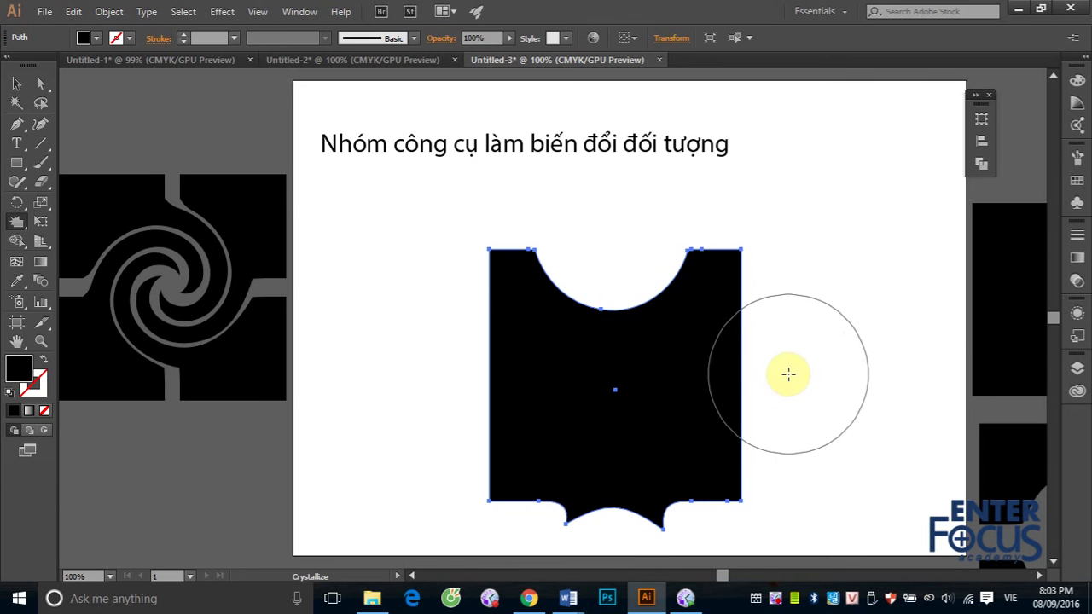
left_click_drag(787, 373, 785, 373)
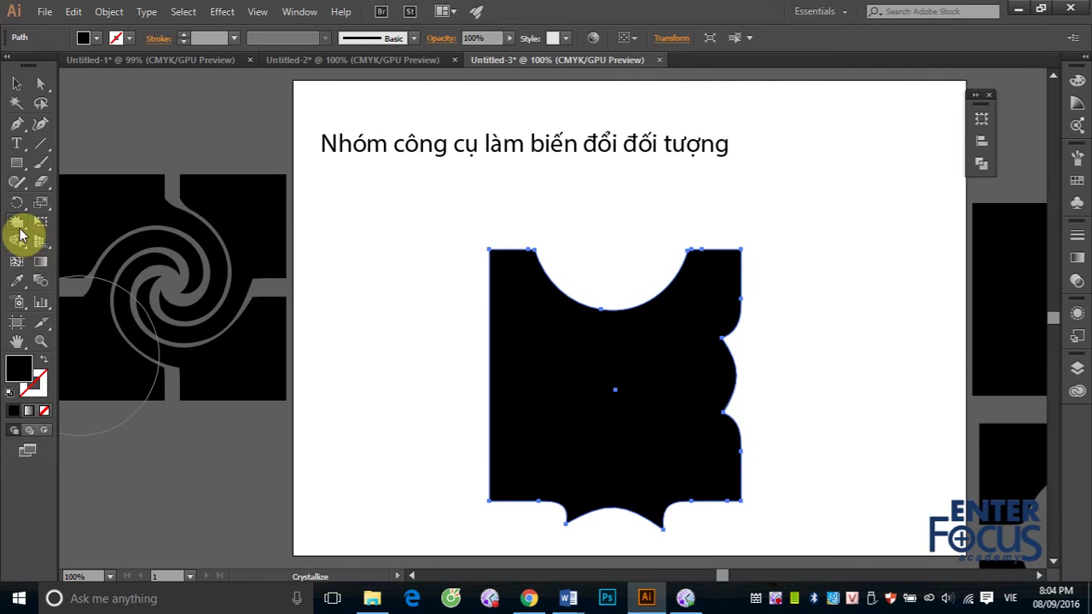
Step: Raise the Crystallize tool's Detail setting from 2 to 3 and confirm
double_click(18, 225)
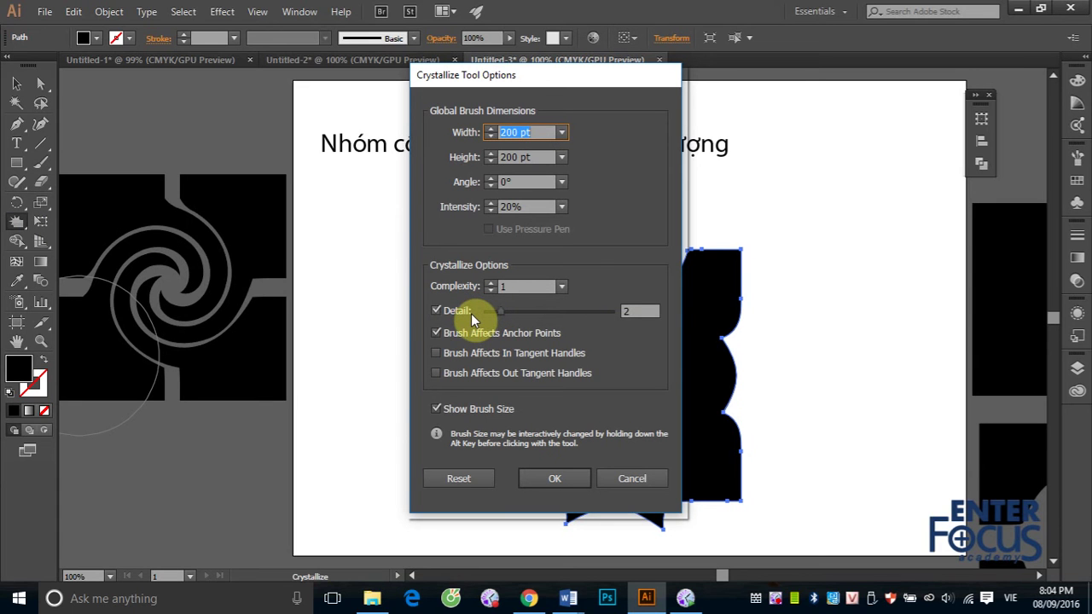
left_click_drag(504, 312, 516, 312)
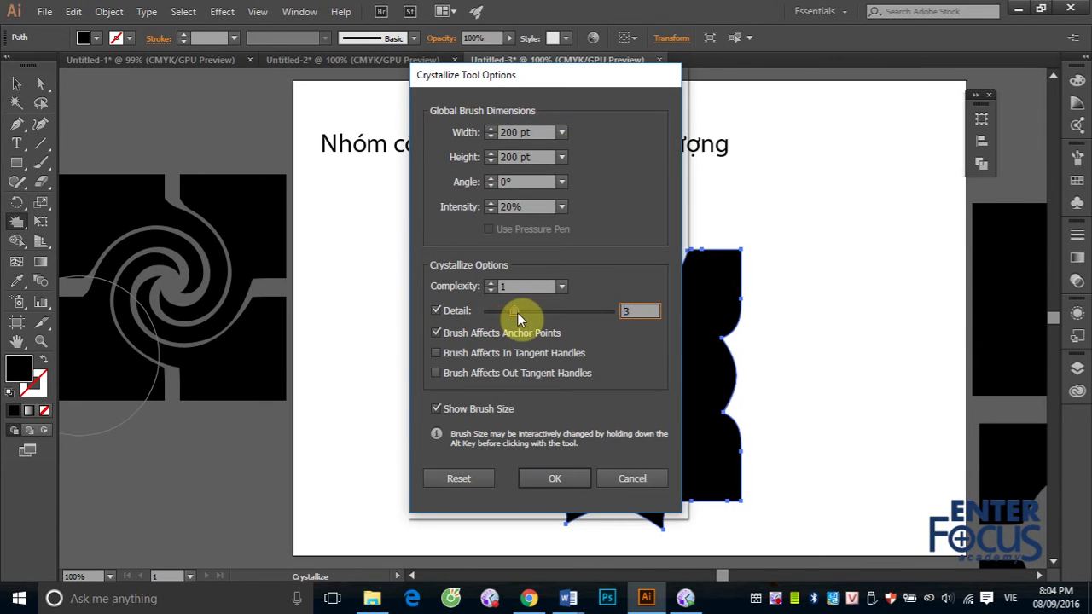
left_click(549, 479)
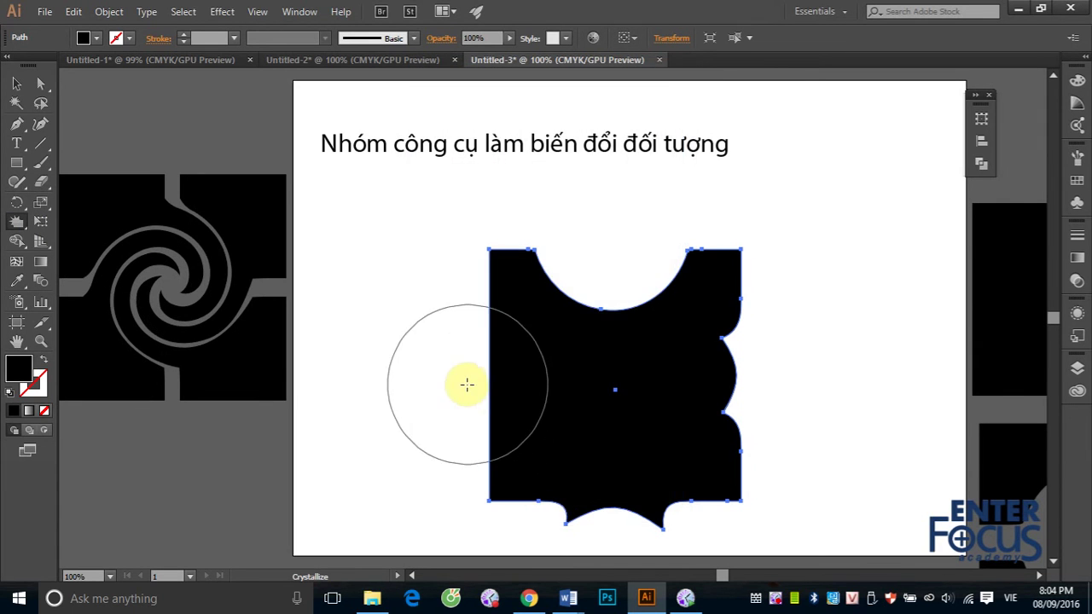
Step: Crystallize the black square's left edge into irregular bulges
left_click_drag(458, 383, 459, 385)
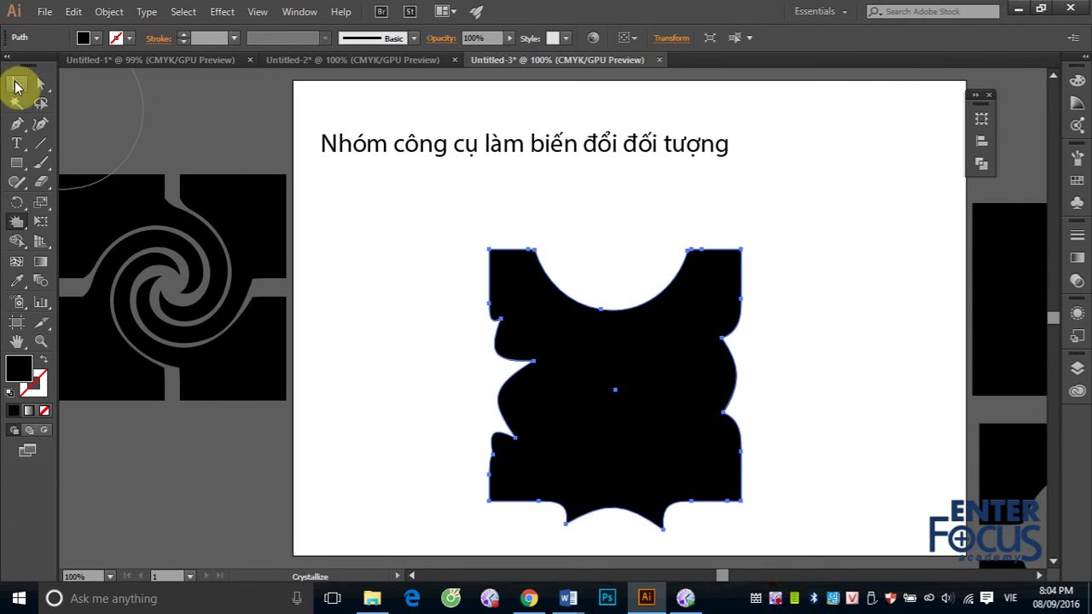
left_click(16, 83)
Step: Delete the distorted shape and draw a new black rectangle below the title
key("Delete")
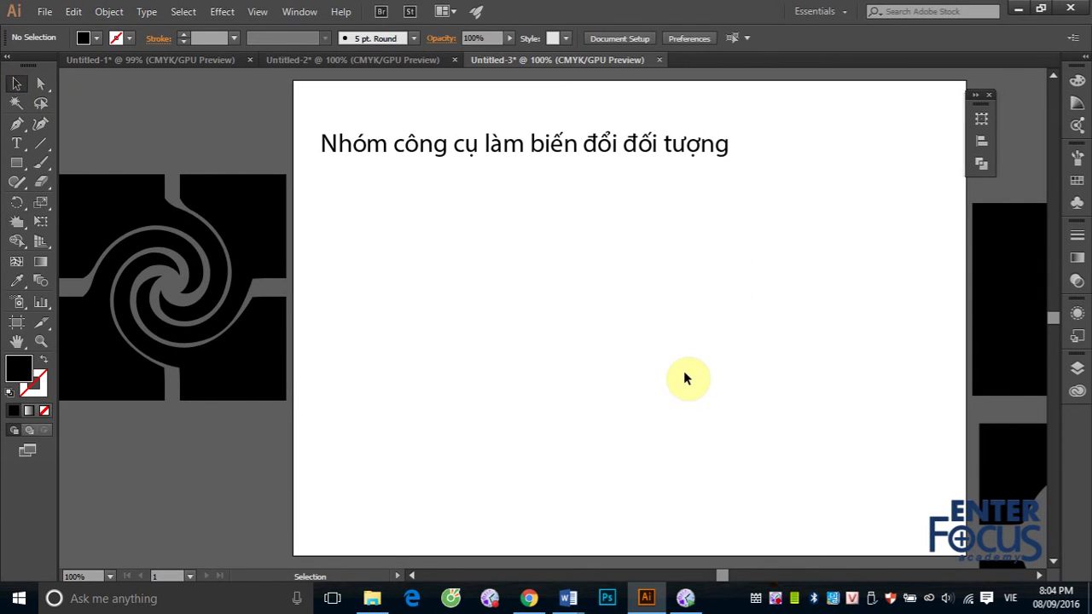
left_click(16, 162)
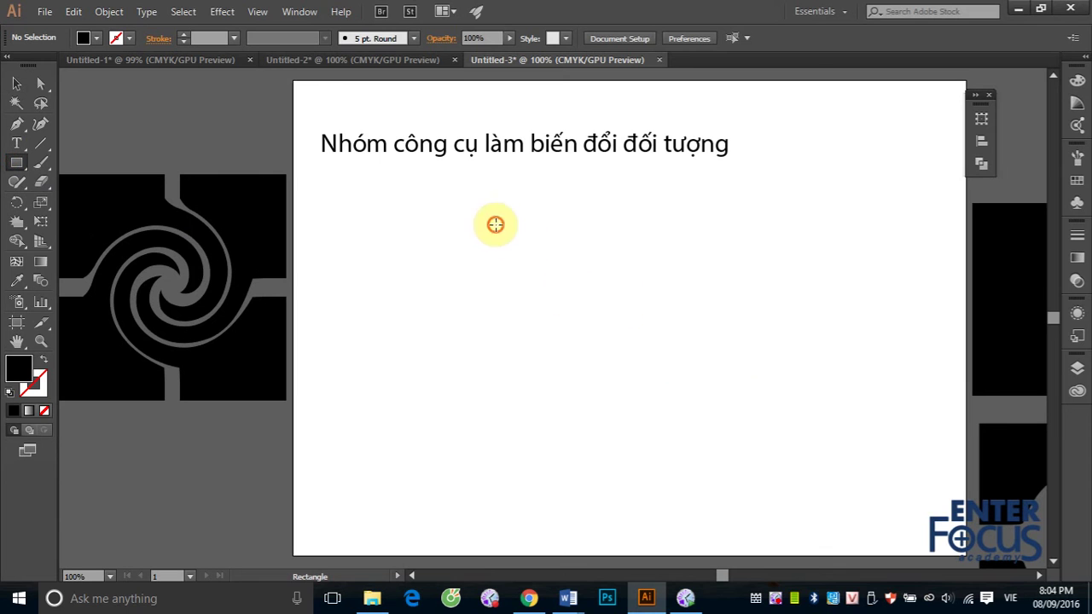
left_click_drag(496, 224, 739, 484)
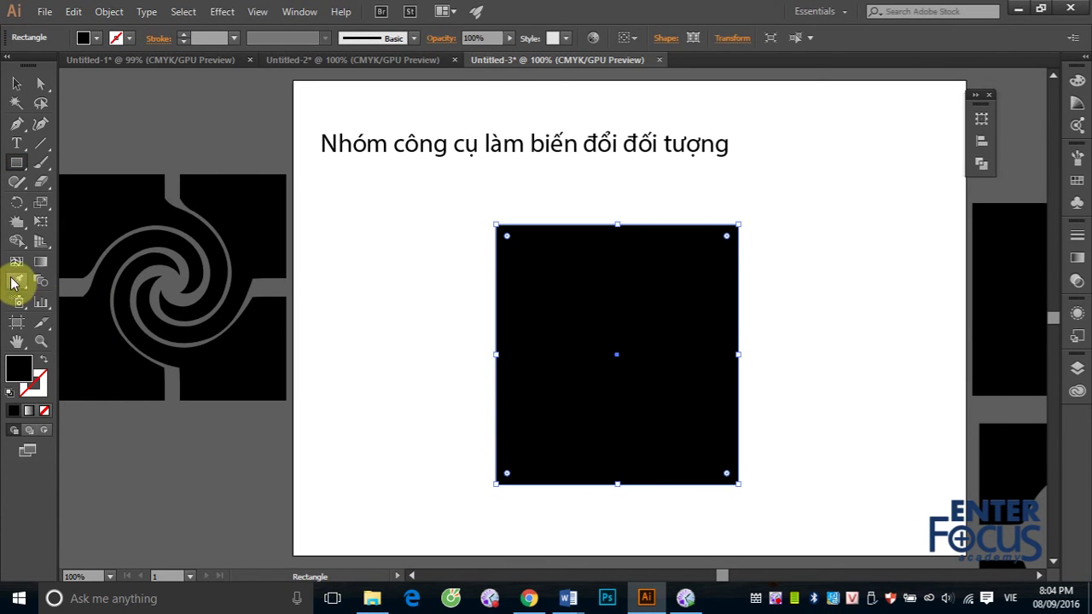
Step: Apply the Wrinkle tool to the new rectangle's left edge
left_click(18, 224)
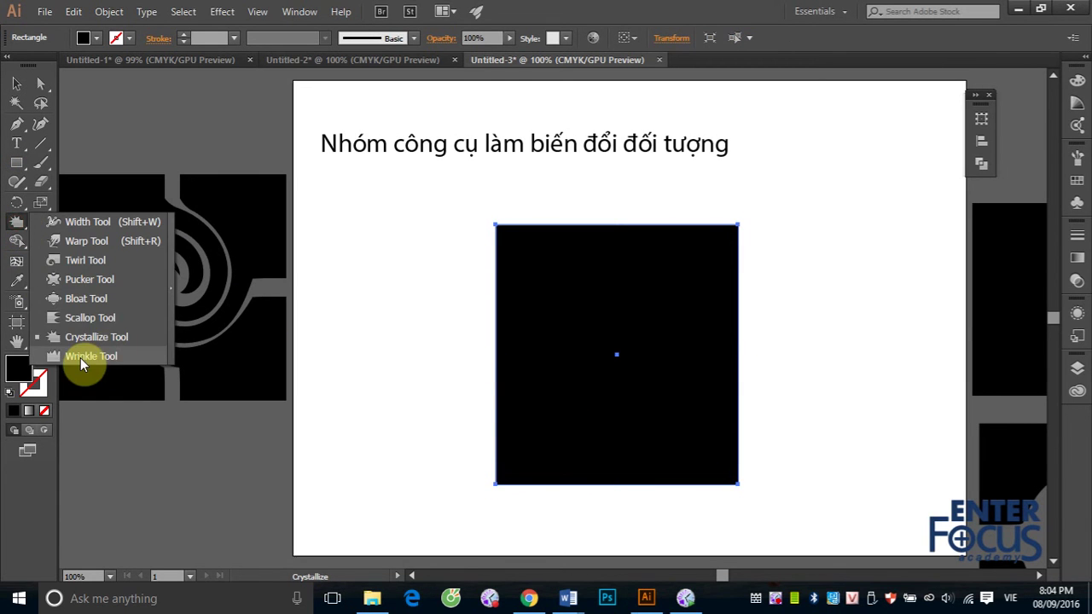
left_click(81, 357)
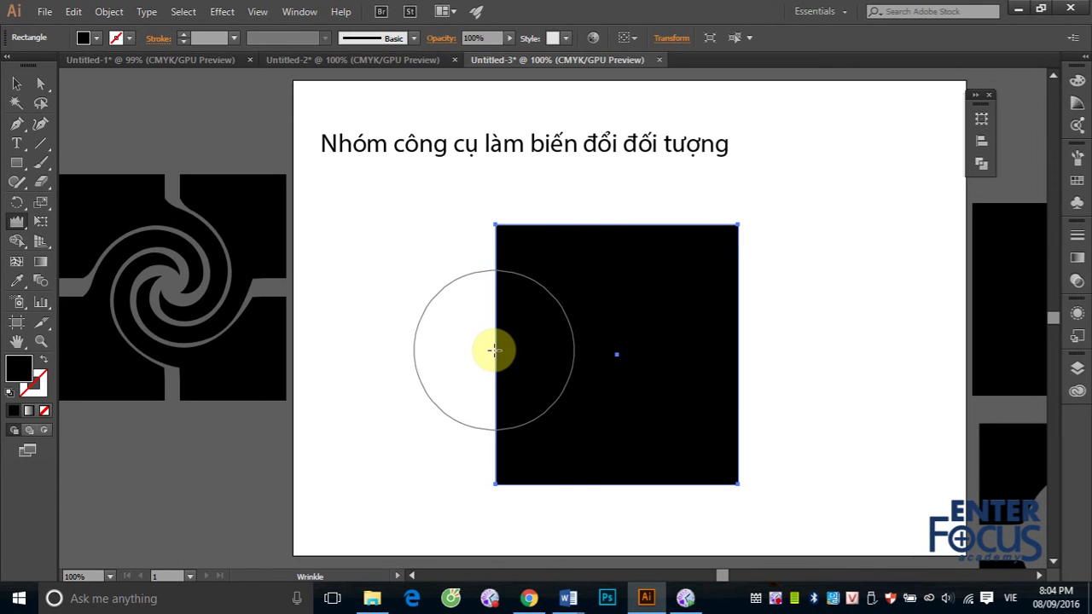
left_click(494, 349)
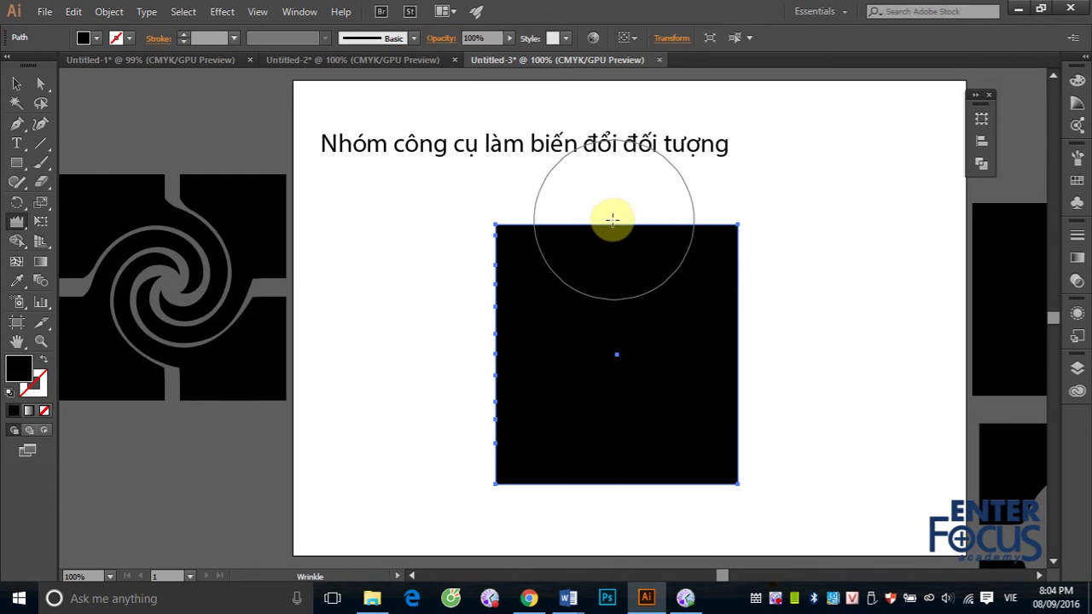
Step: Wrinkle the rectangle's top edge into uneven wavy peaks
left_click_drag(610, 224, 611, 225)
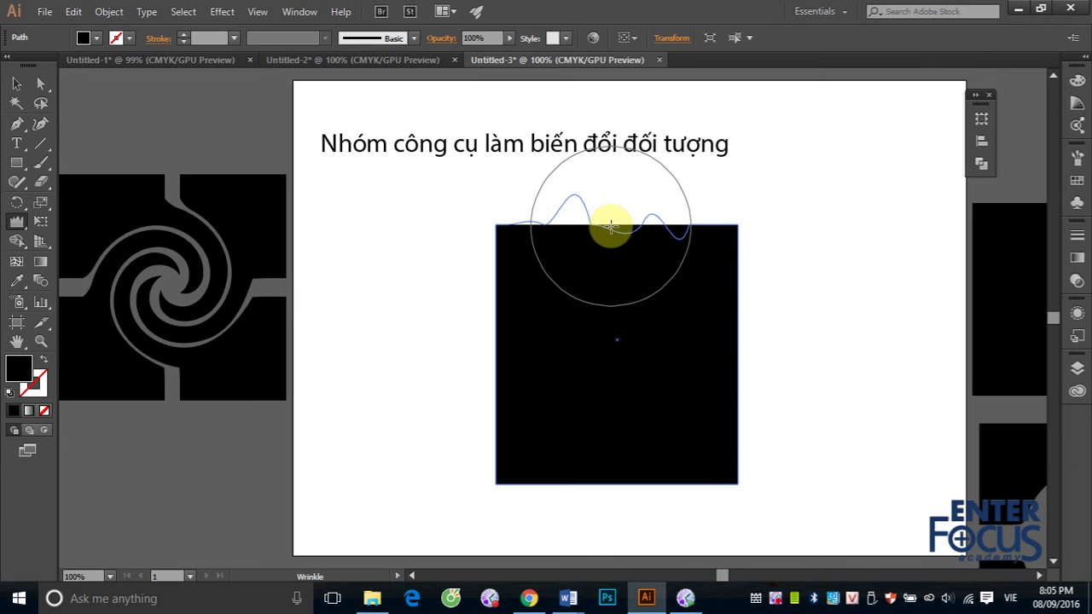
left_click(611, 226)
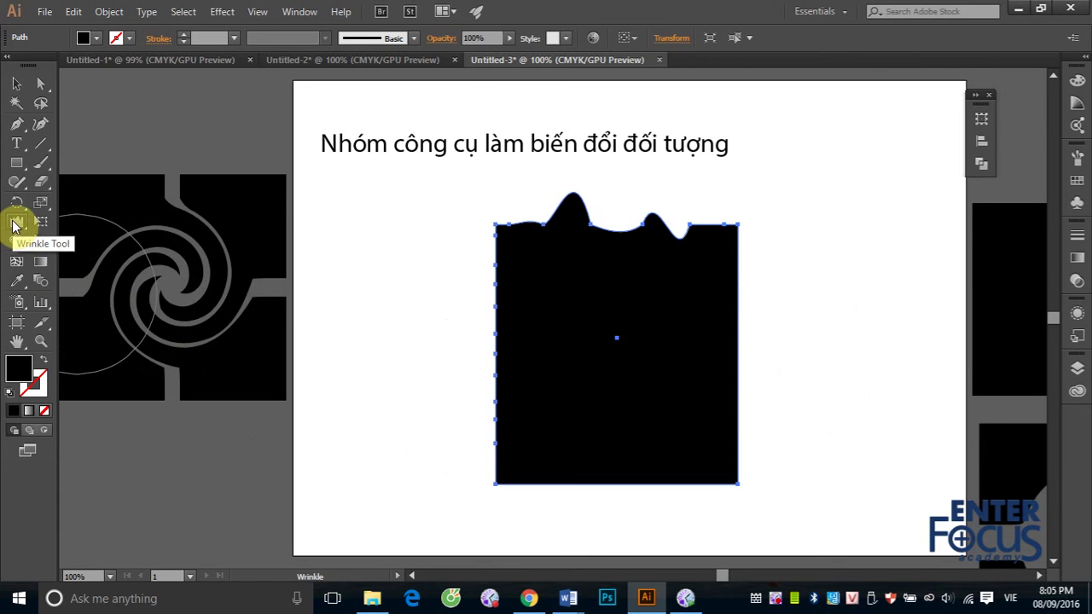
Step: Set the Wrinkle tool options to Horizontal 100% and Vertical 0%
double_click(15, 223)
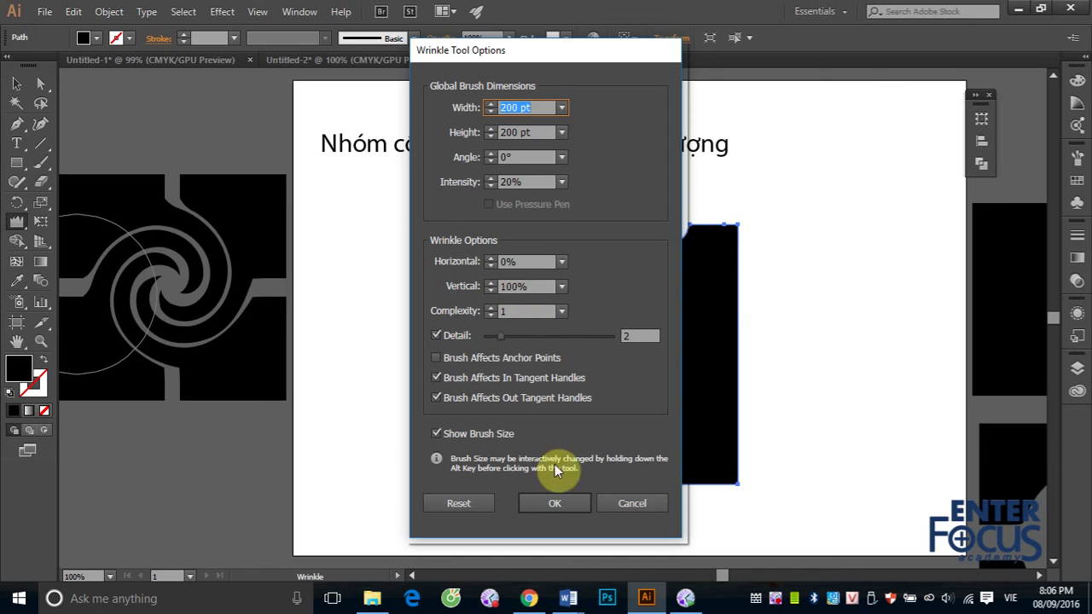
left_click(631, 504)
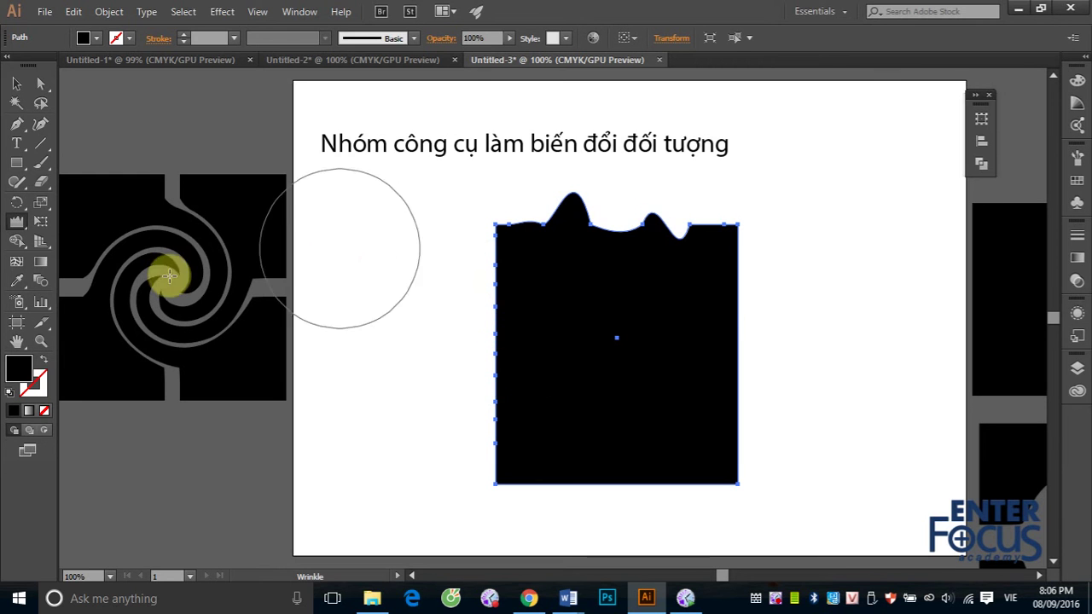
double_click(16, 223)
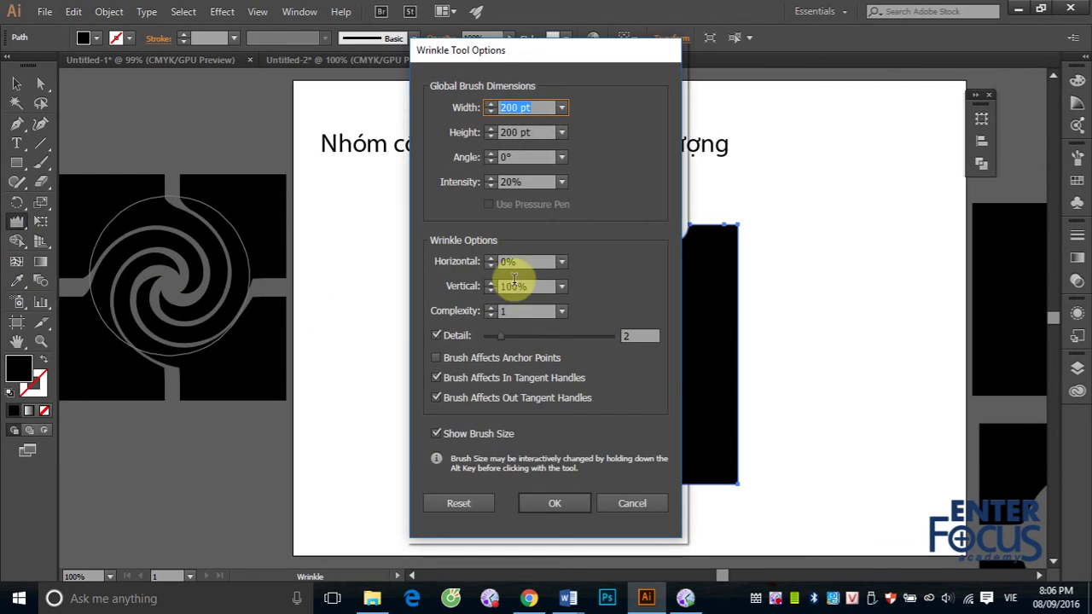
double_click(516, 261)
type("100")
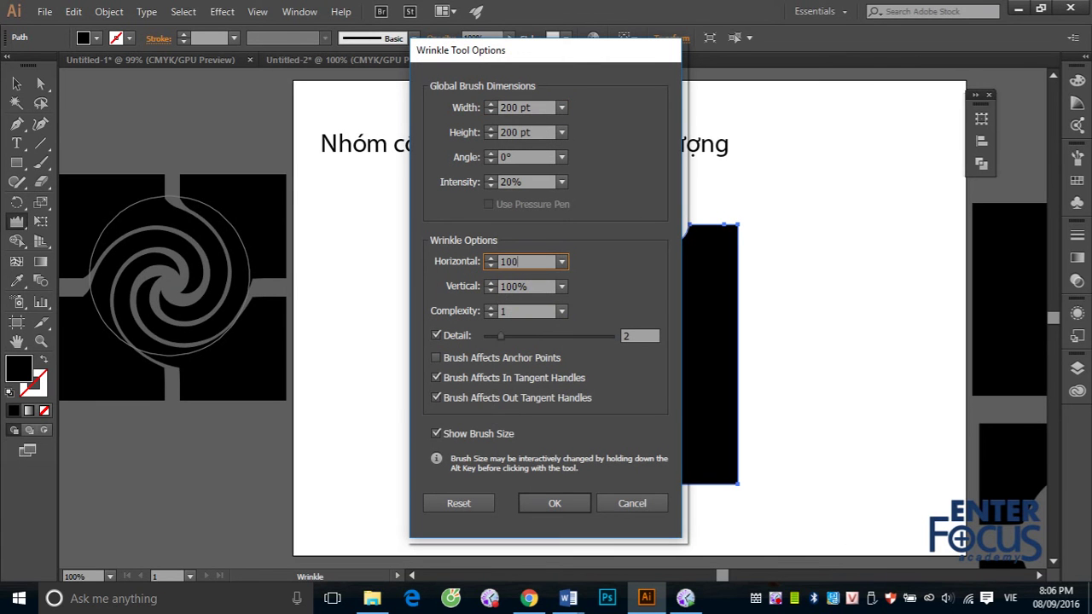
key("Tab")
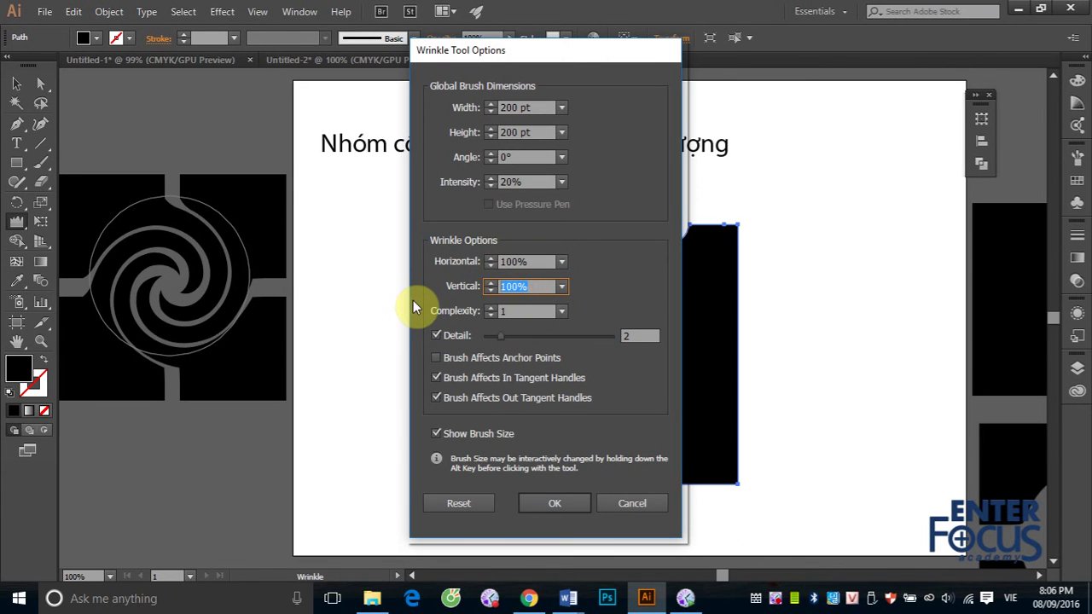
type("0")
key("Return")
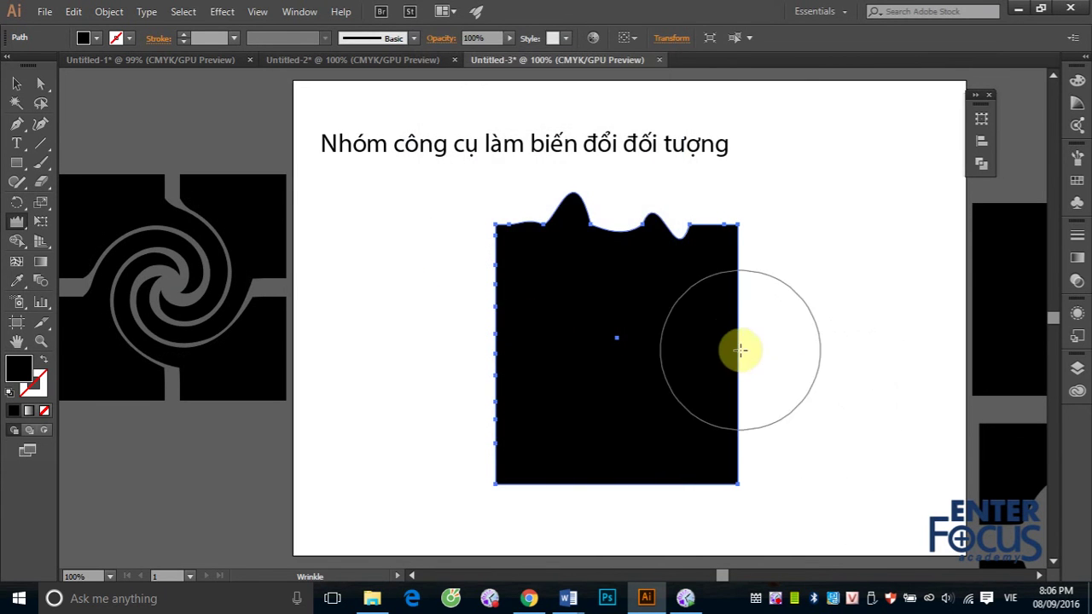
Step: Wrinkle the rectangle's right edge sideways into wavy bumps
left_click_drag(739, 347, 747, 347)
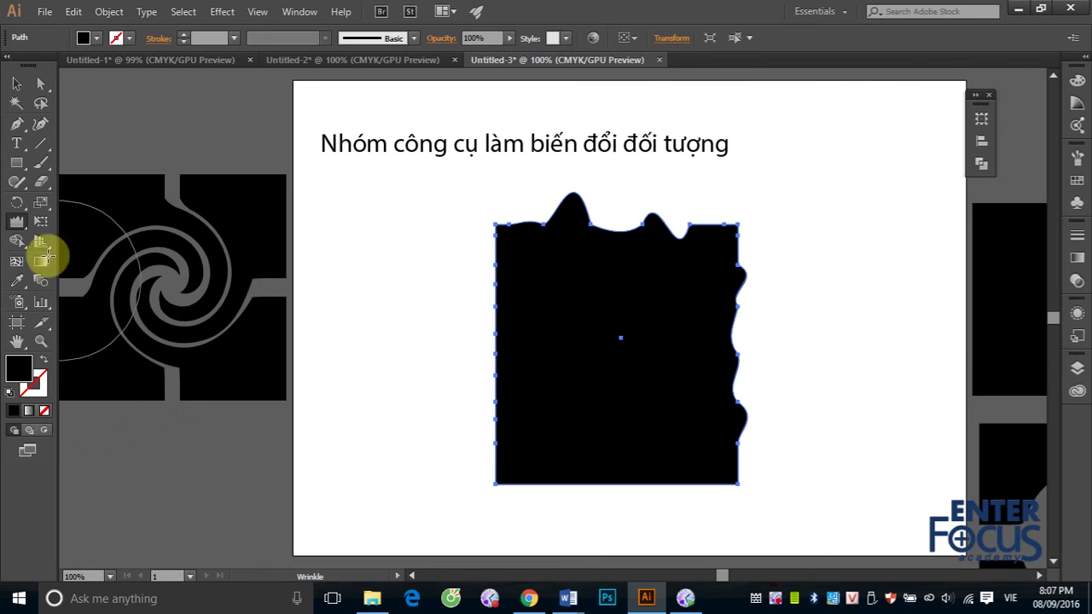
left_click(16, 223)
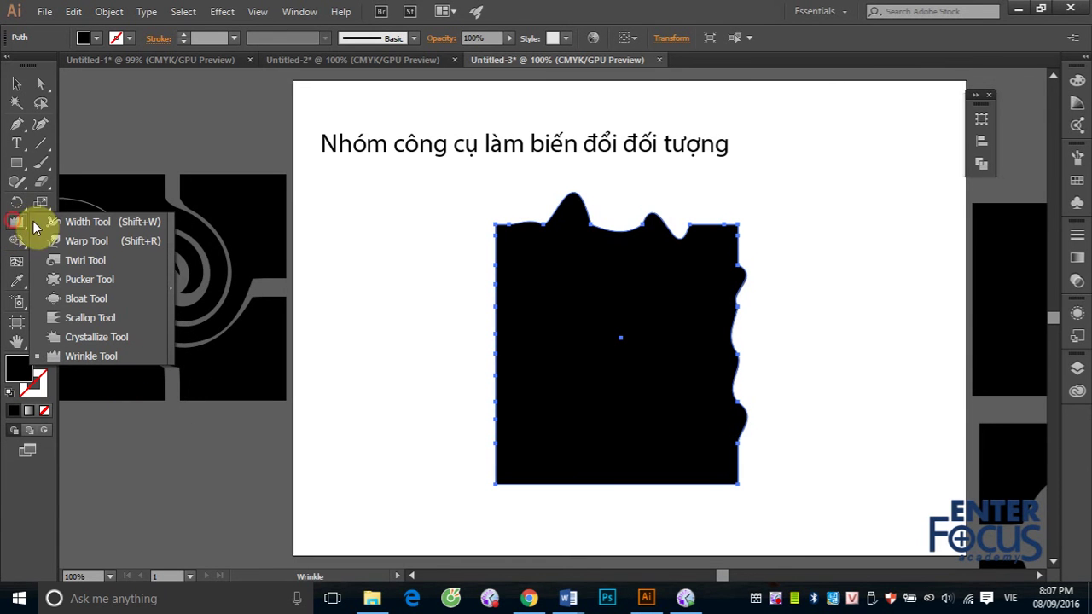
Step: Restore the Wrinkle tool's Vertical amount to 100%
left_click(81, 356)
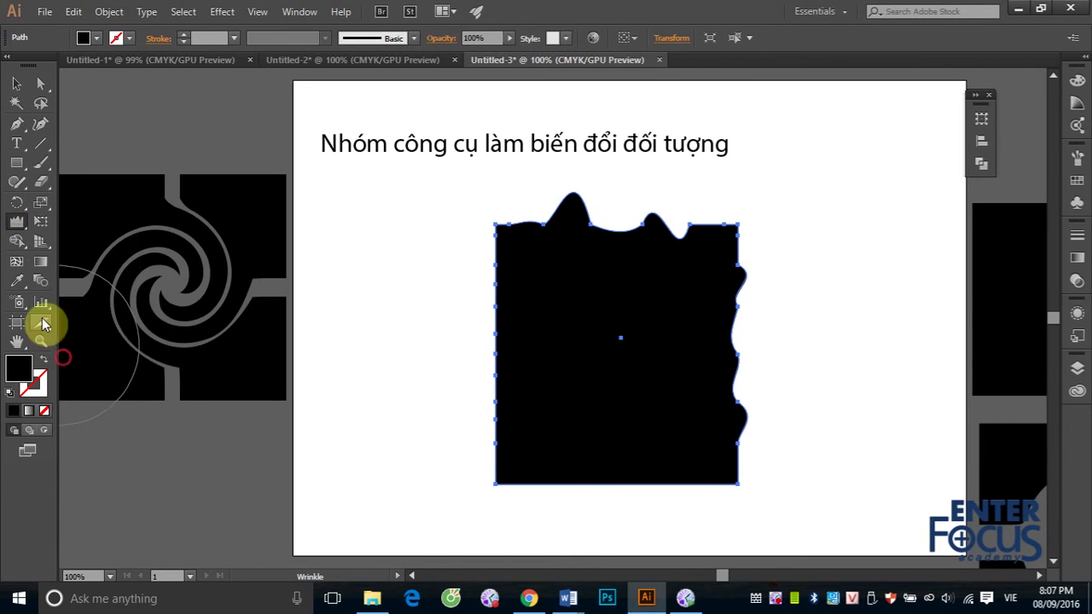
double_click(17, 223)
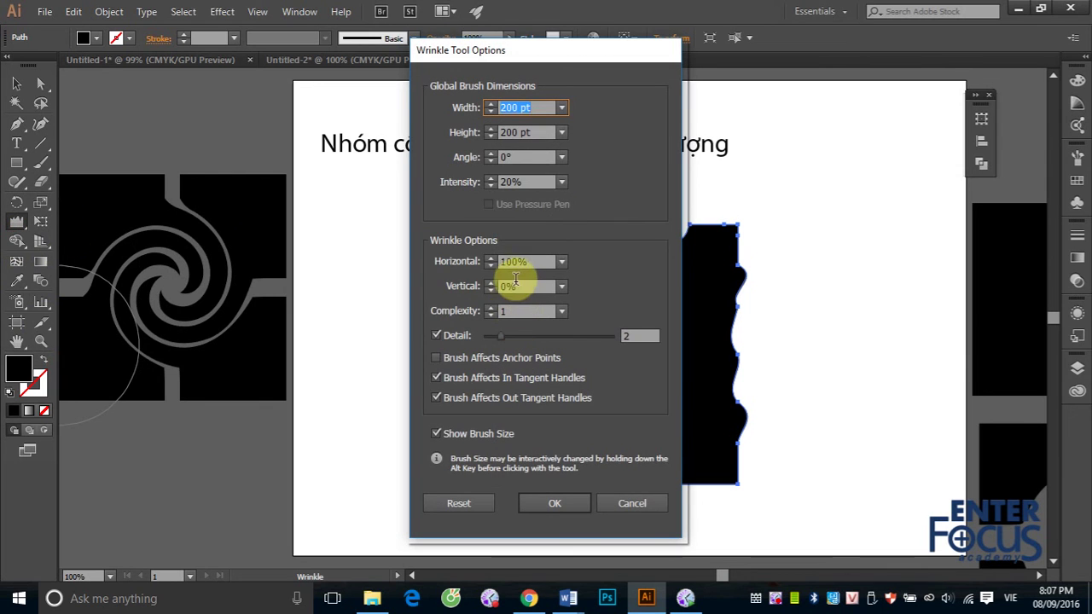
double_click(516, 285)
type("100")
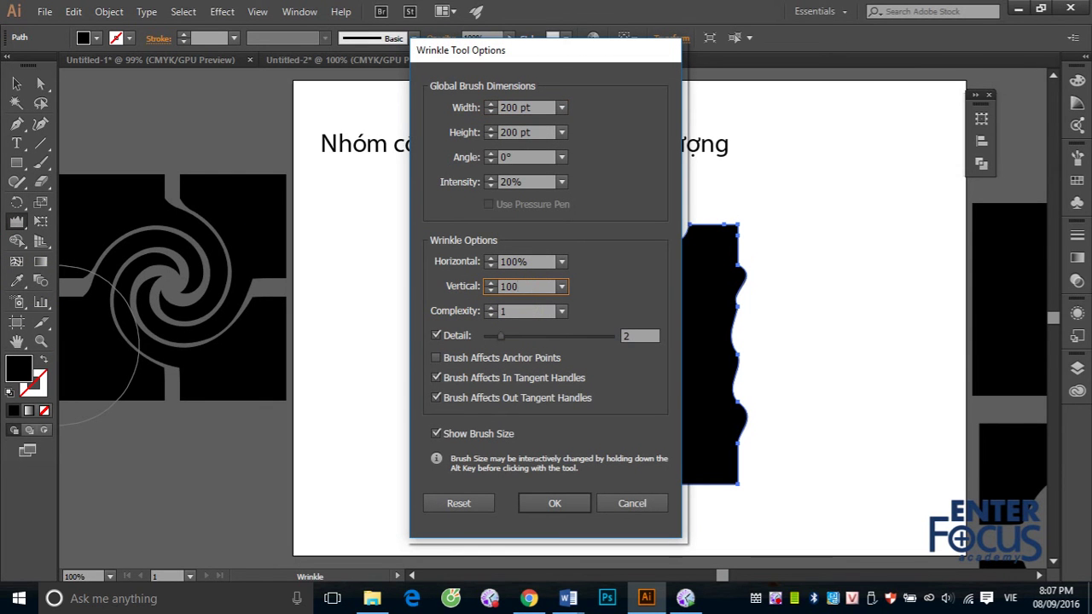
left_click(555, 504)
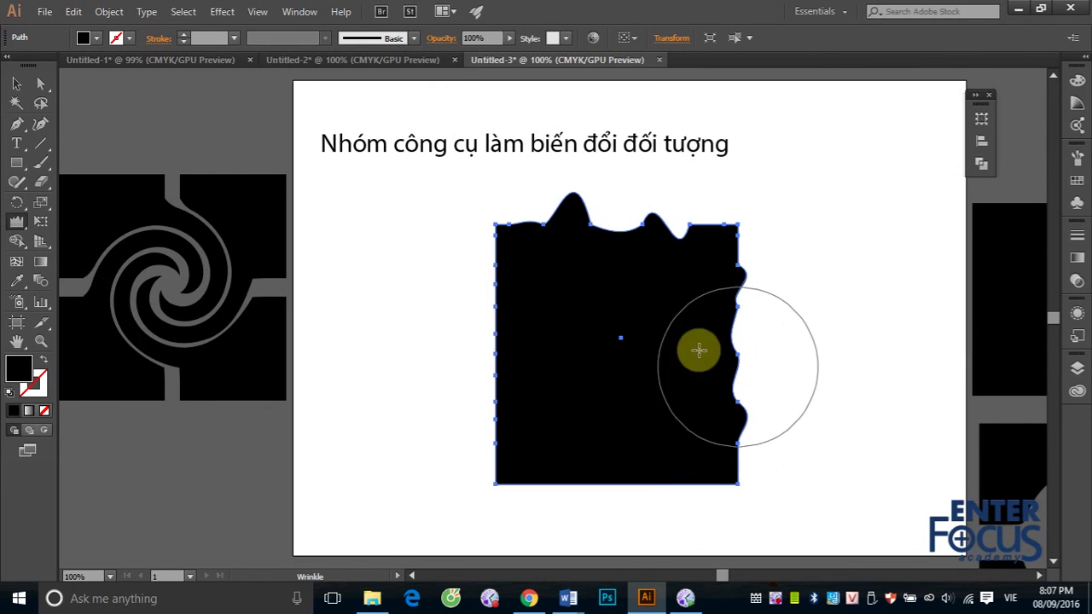
Step: Wrinkle the rectangle's left edge into jagged bumps and select the shape
left_click_drag(496, 343, 498, 343)
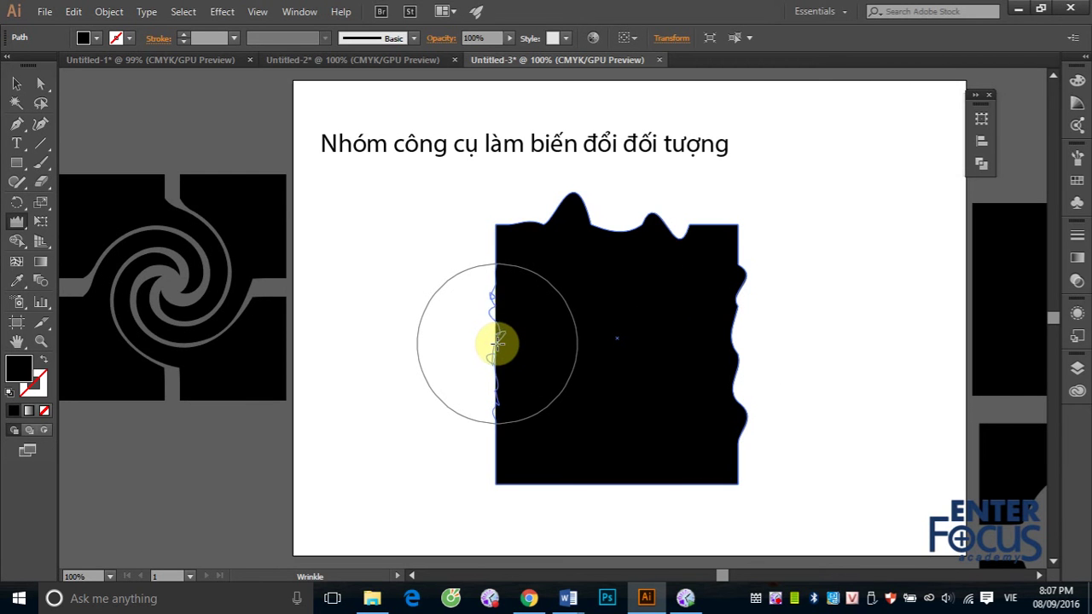
left_click_drag(497, 343, 496, 343)
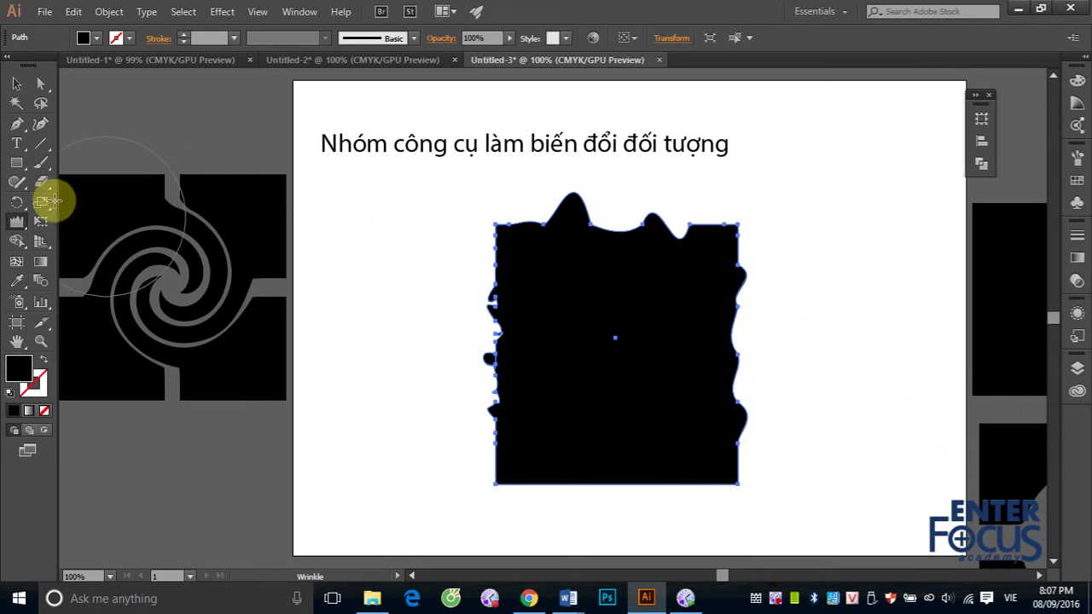
left_click(17, 82)
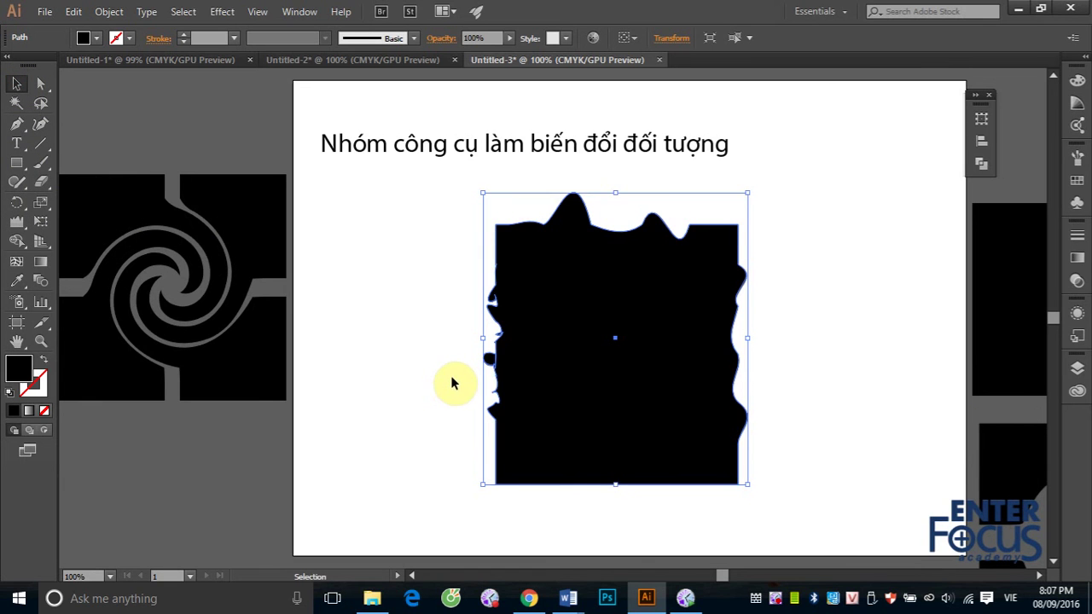
key("z")
left_click_drag(441, 288, 534, 418)
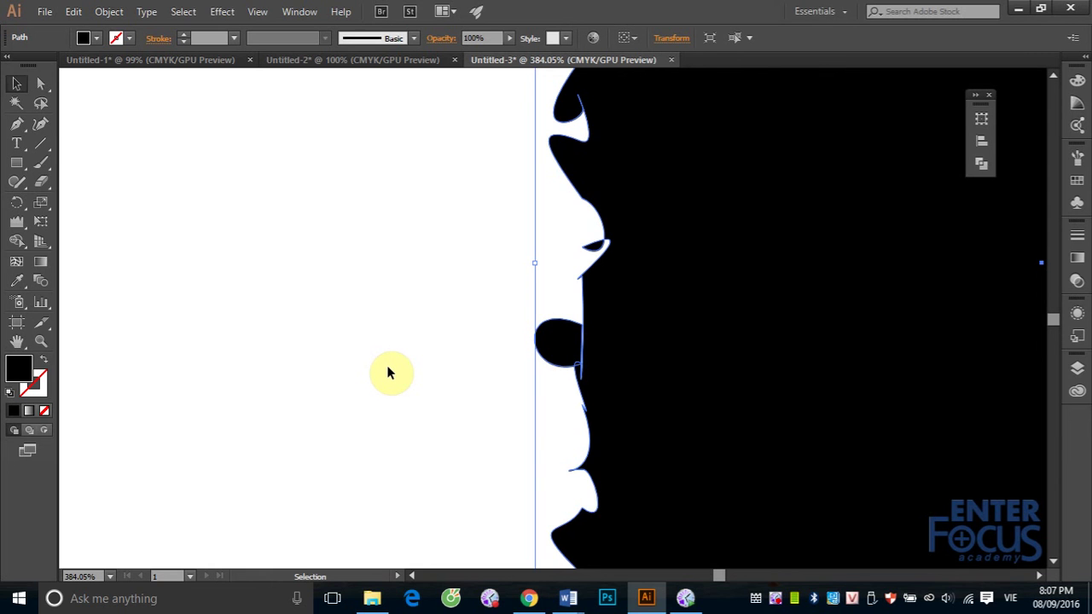
key("ctrl+1")
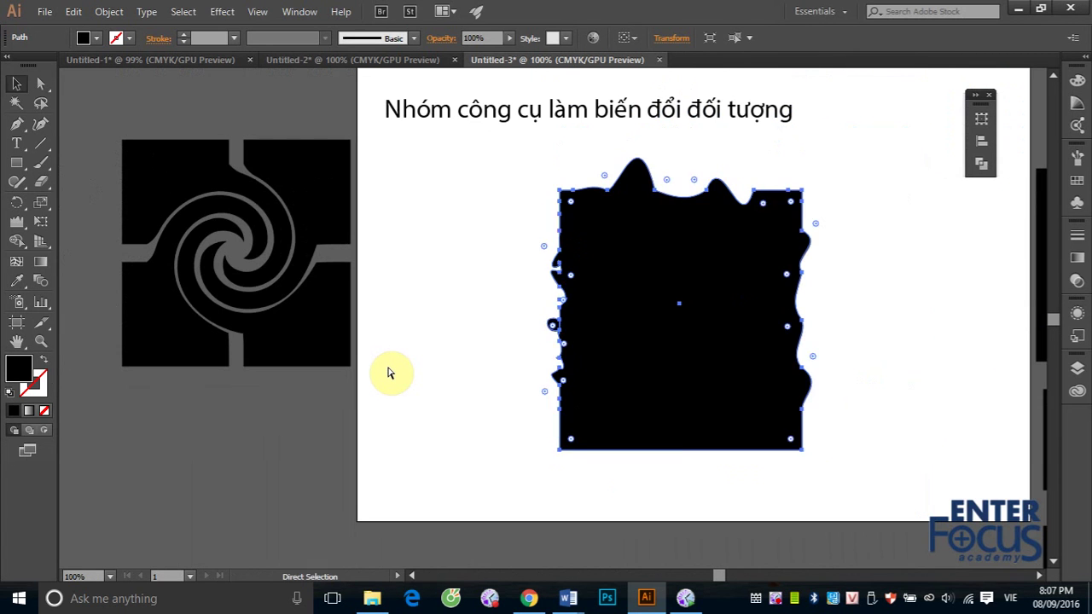